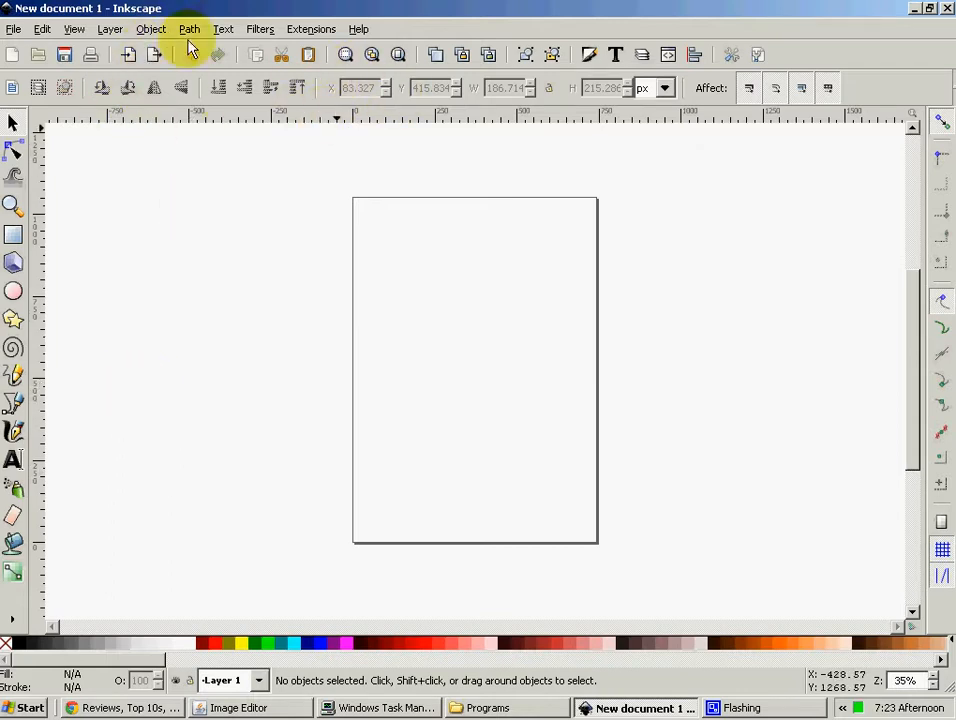
pyautogui.click(160, 31)
pyautogui.moveTo(14, 22)
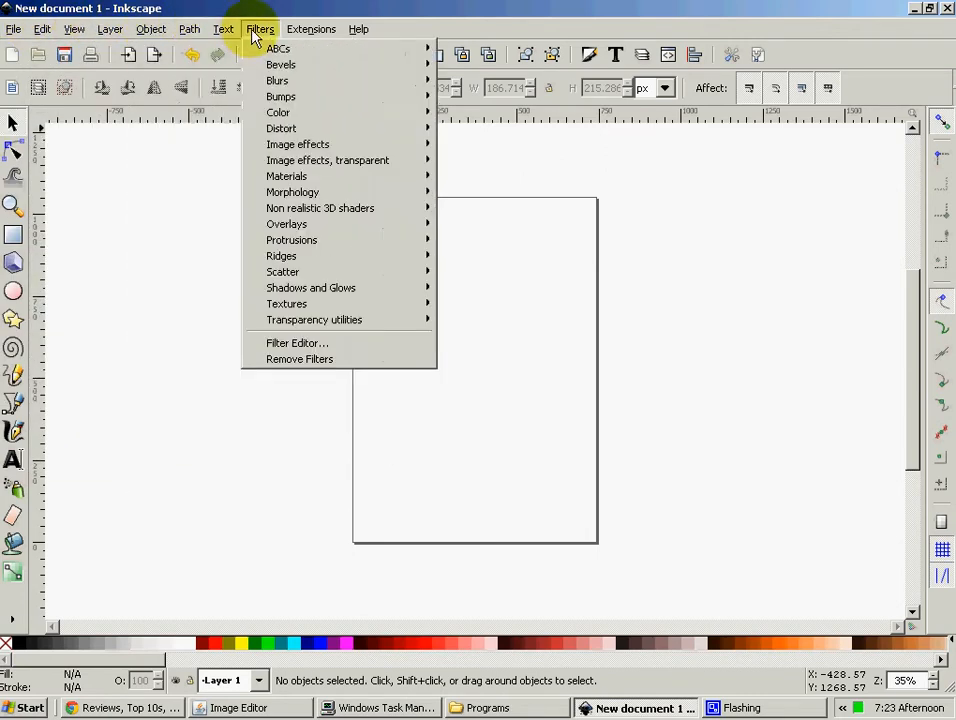
pyautogui.moveTo(360, 30)
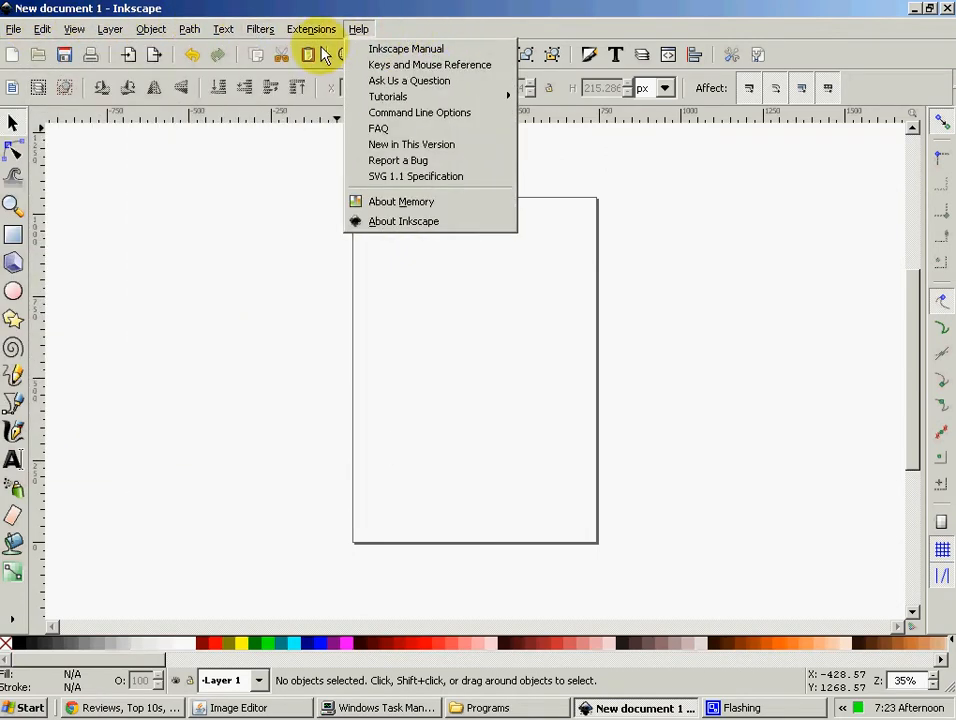
pyautogui.click(167, 8)
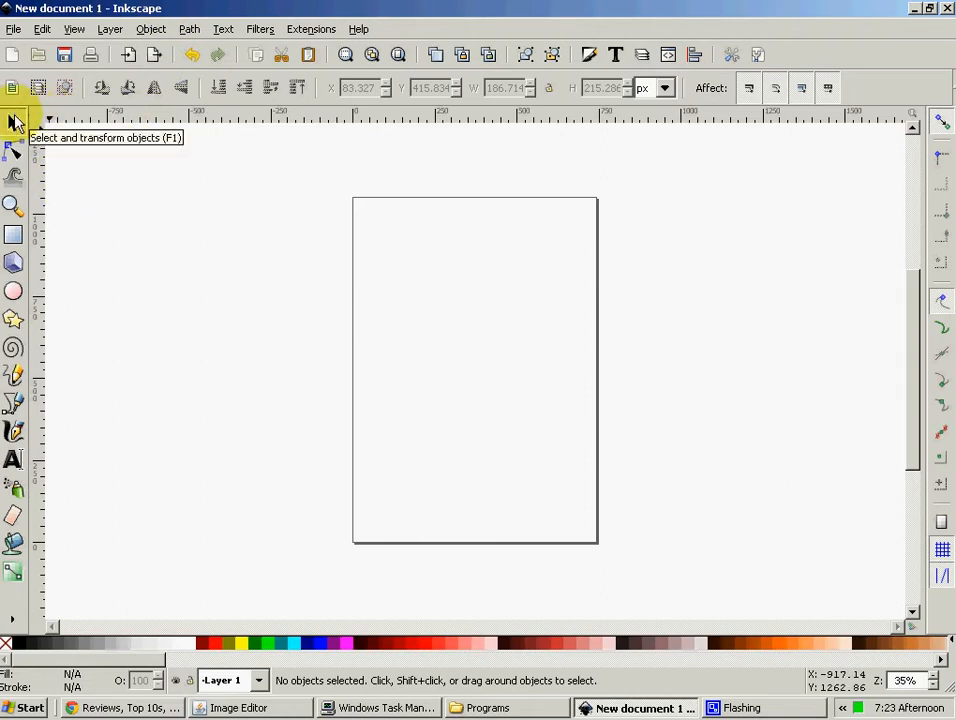
pyautogui.moveTo(389, 244); pyautogui.dragTo(512, 353)
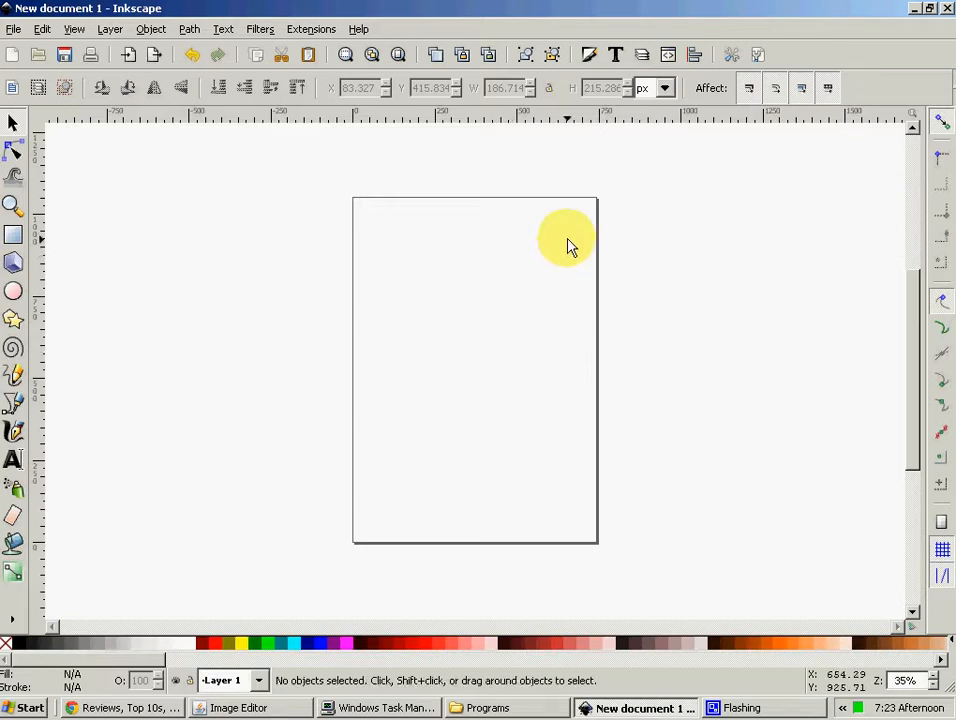
pyautogui.moveTo(636, 186); pyautogui.dragTo(300, 545)
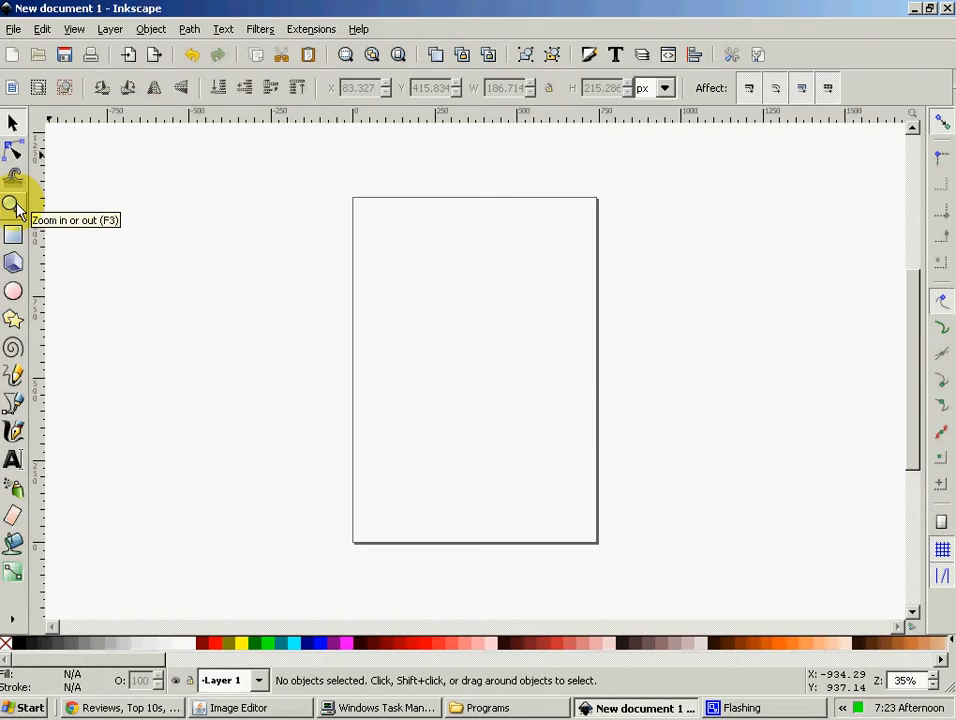
# Magnify the empty page to 140% with the Zoom tool and return to the 35% overview
pyautogui.click(13, 205)
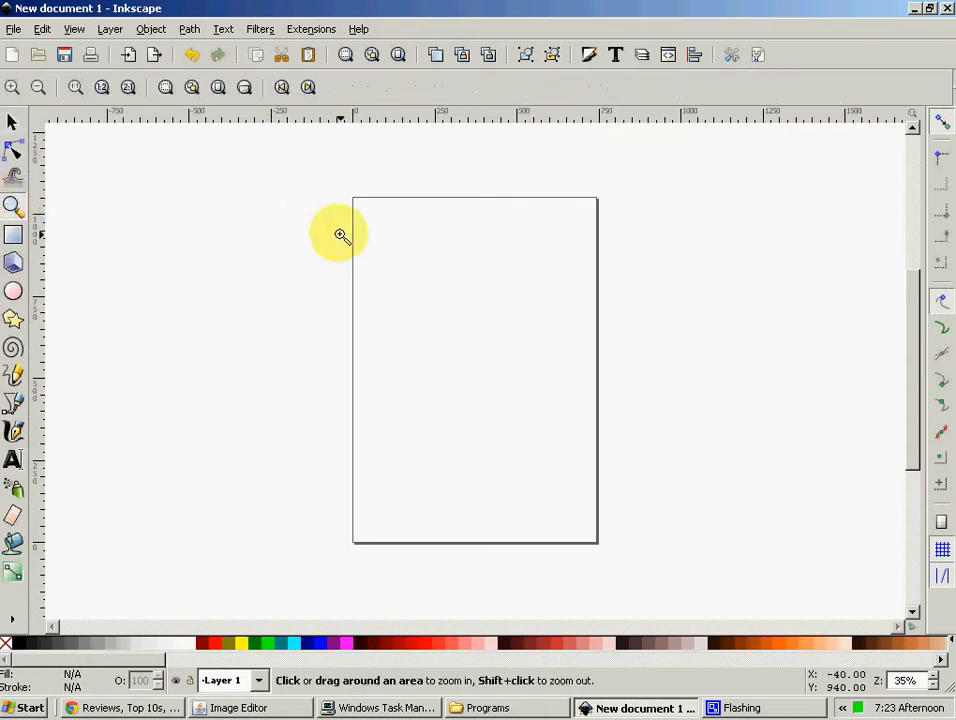
pyautogui.click(406, 312)
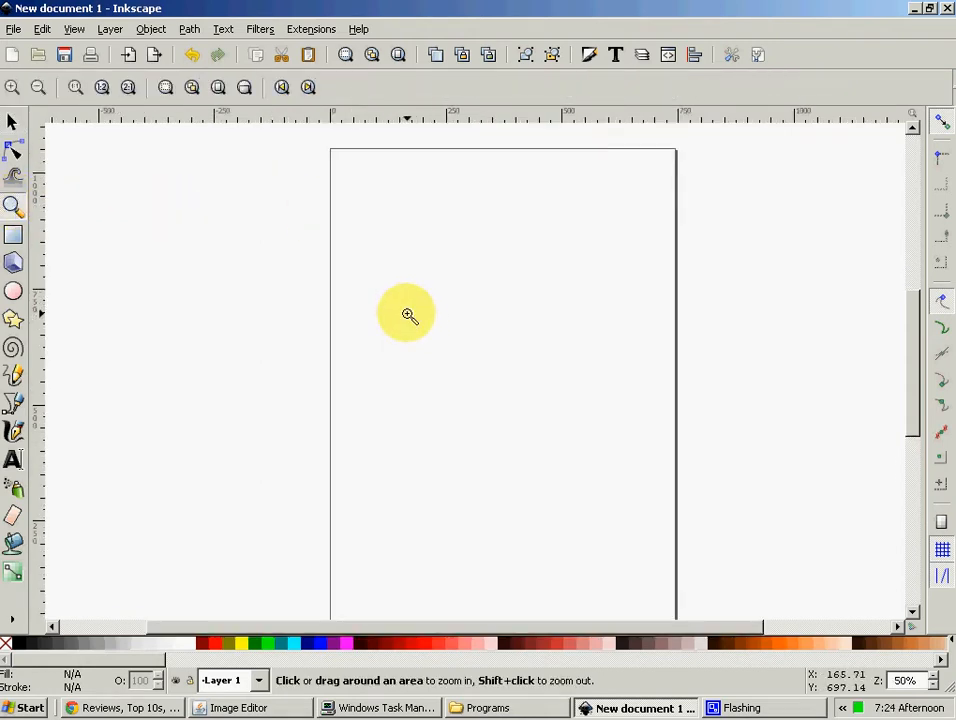
pyautogui.click(406, 312)
pyautogui.click(406, 313)
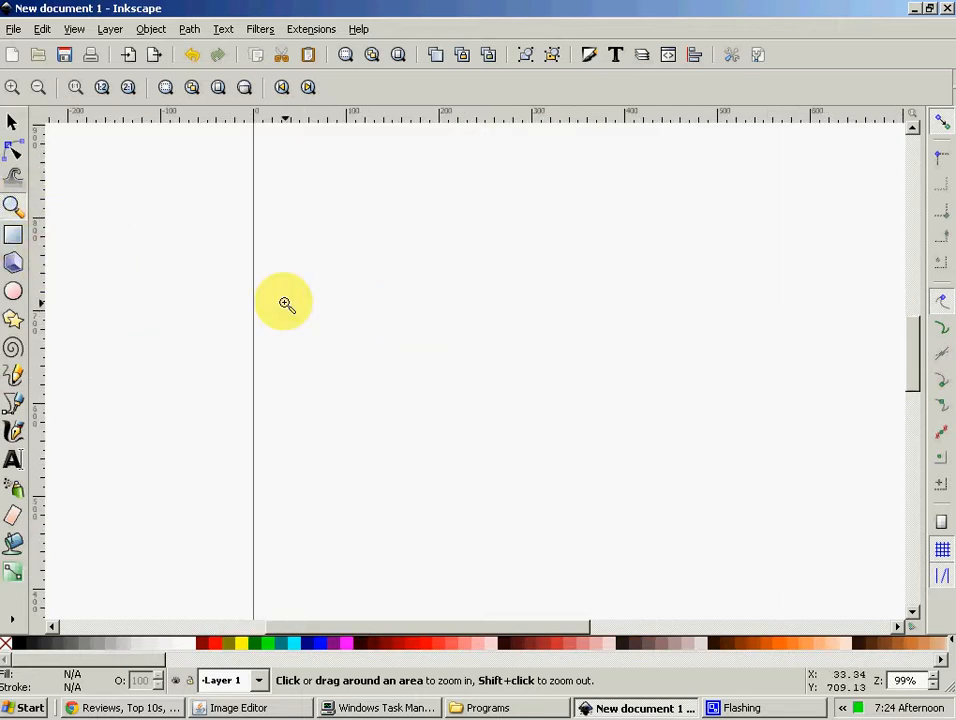
pyautogui.click(346, 329)
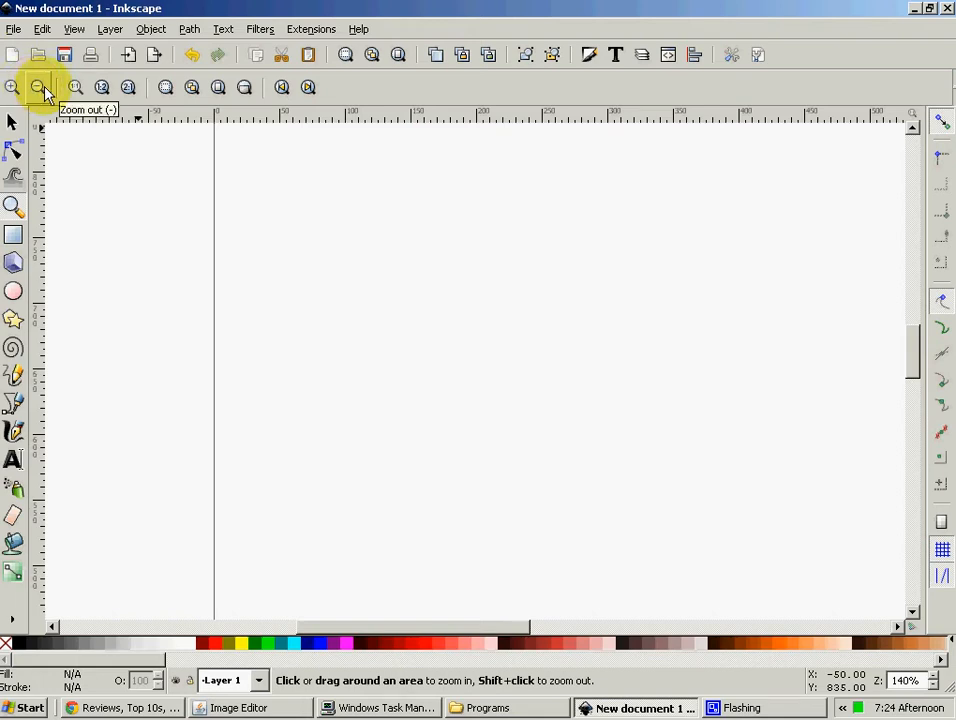
pyautogui.click(44, 90)
pyautogui.click(44, 90)
pyautogui.click(44, 90)
pyautogui.click(44, 90)
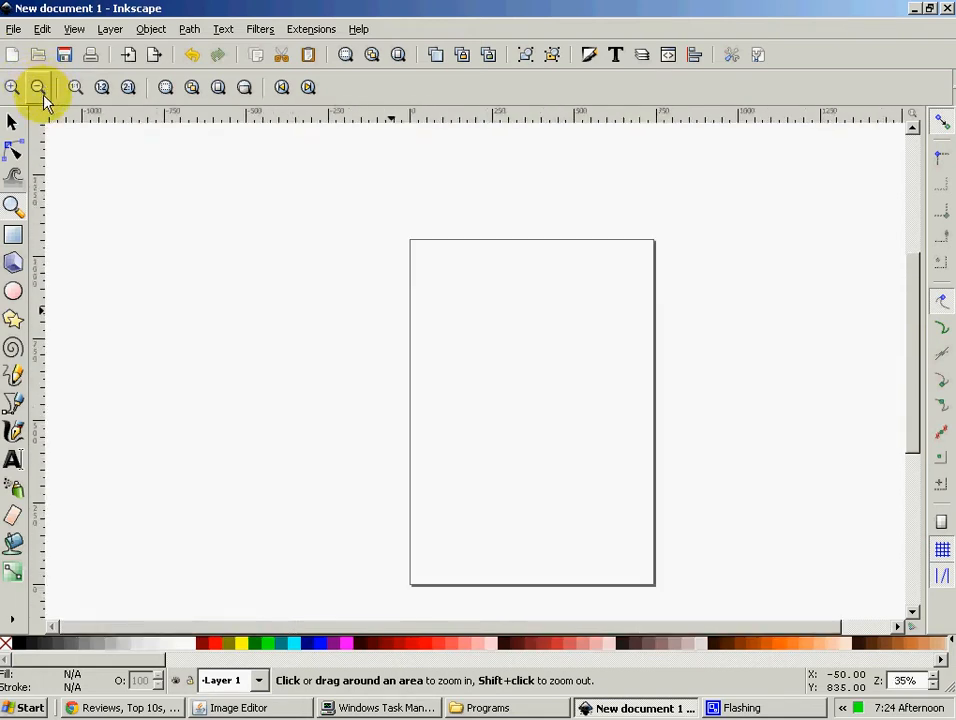
# Draw a magenta-filled rectangle about 423 by 363 px in the middle of the page
pyautogui.click(12, 237)
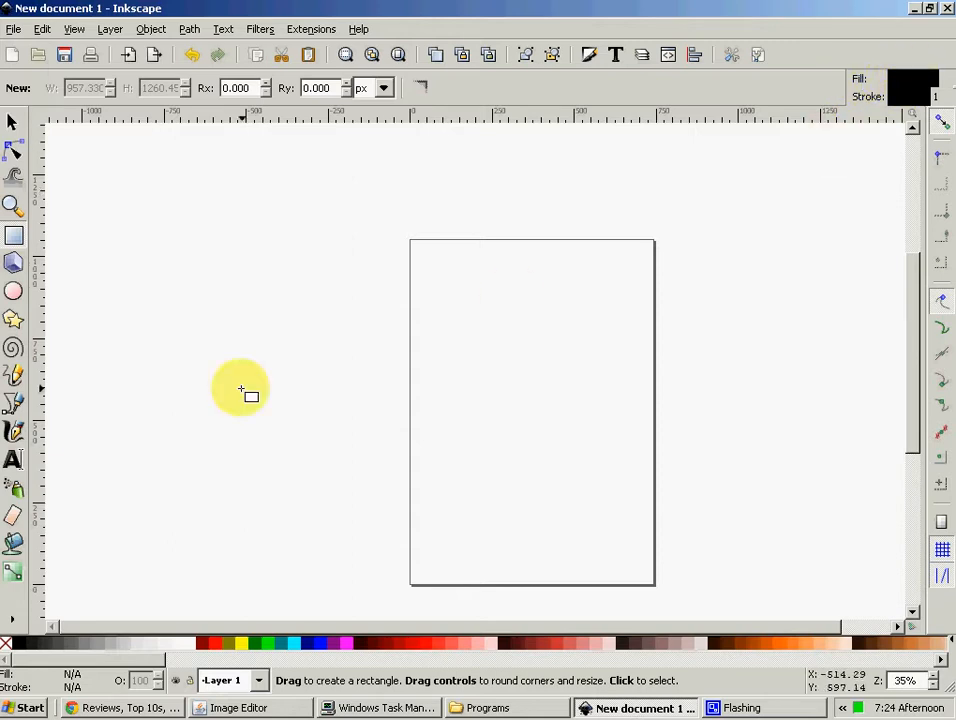
pyautogui.click(352, 648)
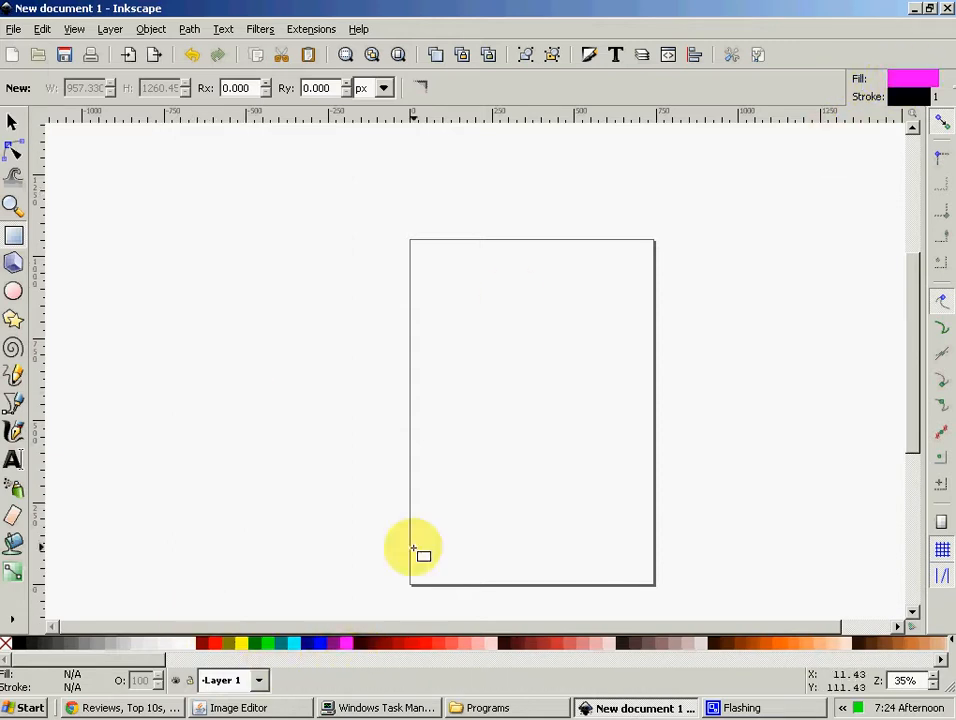
pyautogui.moveTo(455, 337); pyautogui.dragTo(593, 455)
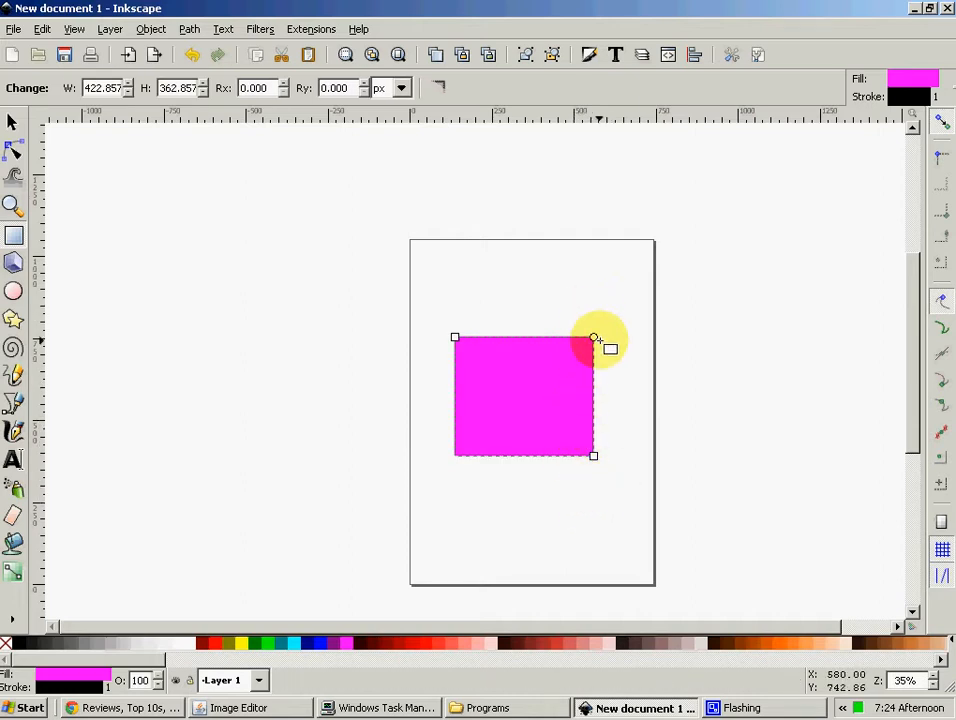
# Try out corner rounding on the magenta rectangle and delete the shape
pyautogui.moveTo(593, 338); pyautogui.dragTo(607, 362)
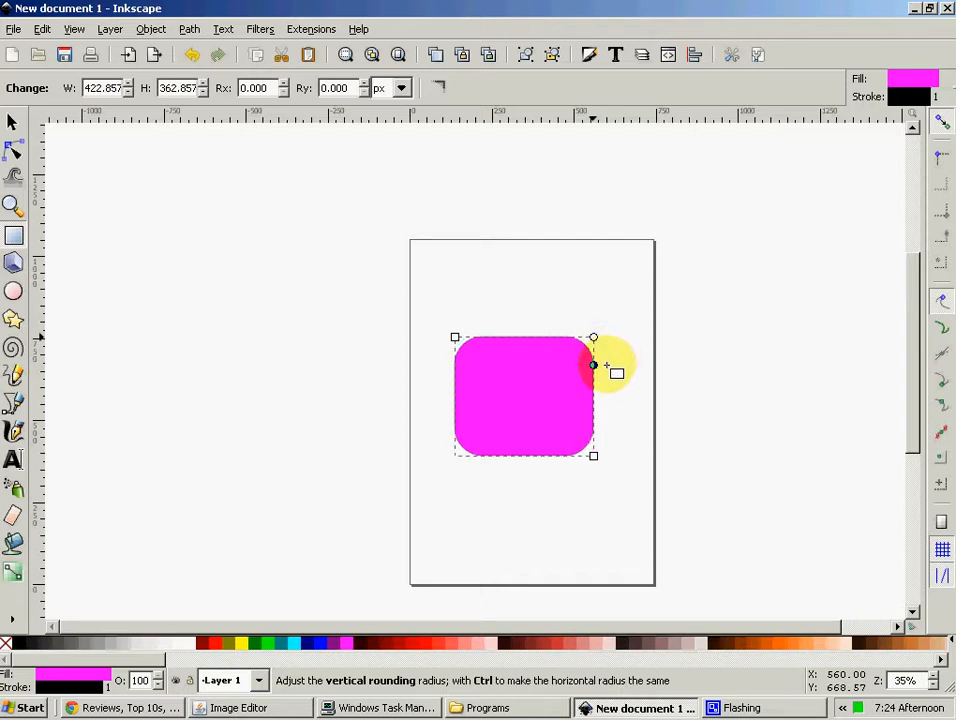
pyautogui.moveTo(604, 367); pyautogui.dragTo(602, 340)
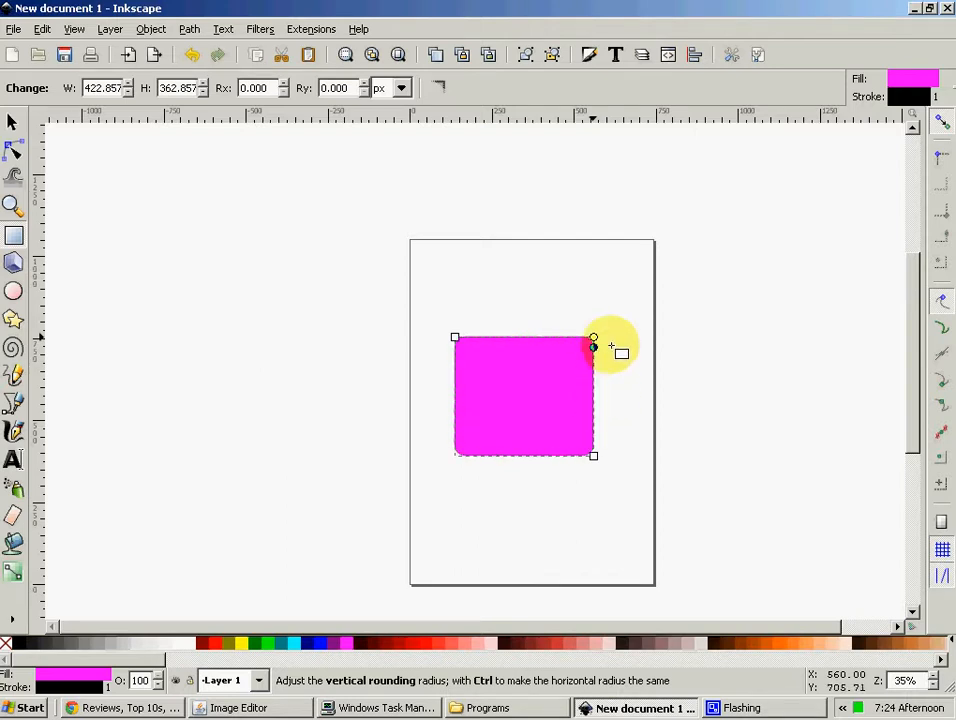
pyautogui.click(13, 121)
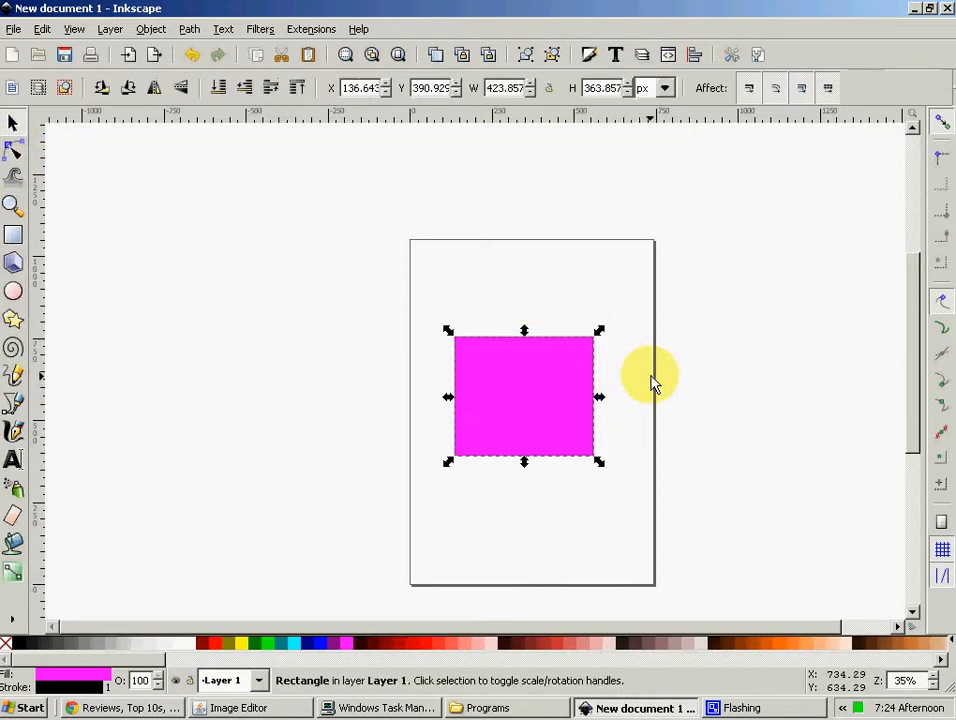
pyautogui.press('Delete')
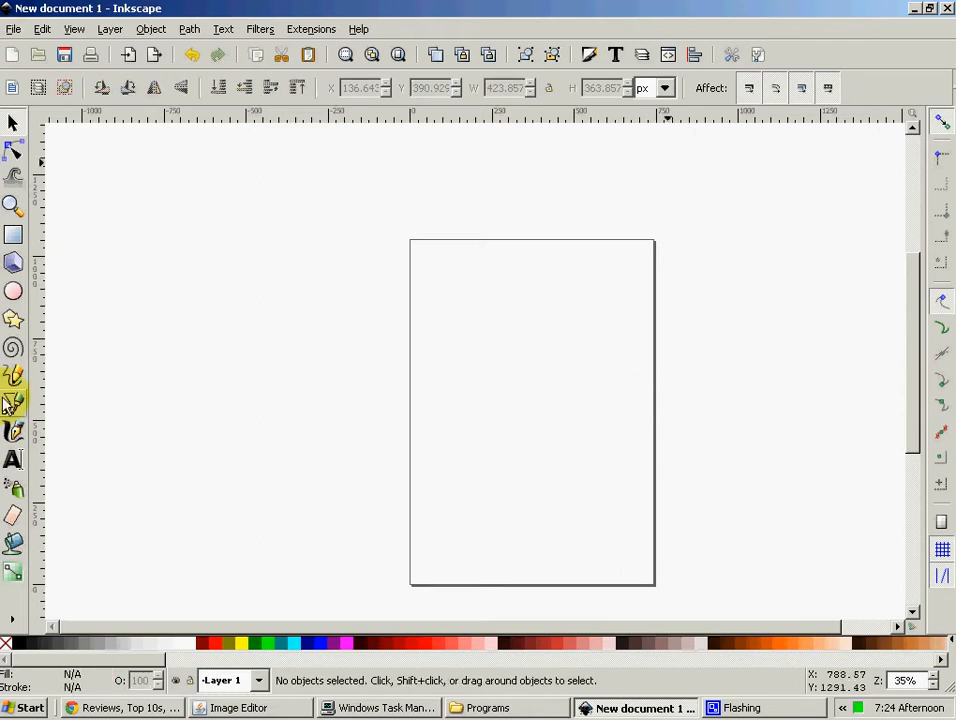
# Set the Rectangle tool's style for new shapes to a purple stroke and a blue fill
pyautogui.click(15, 235)
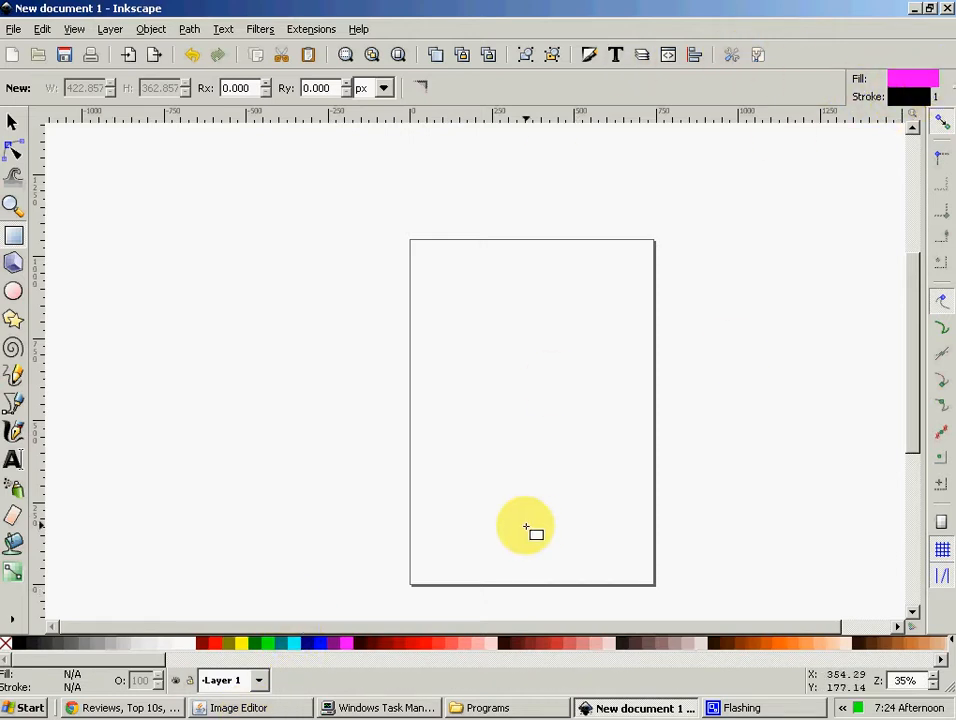
pyautogui.rightClick(337, 645)
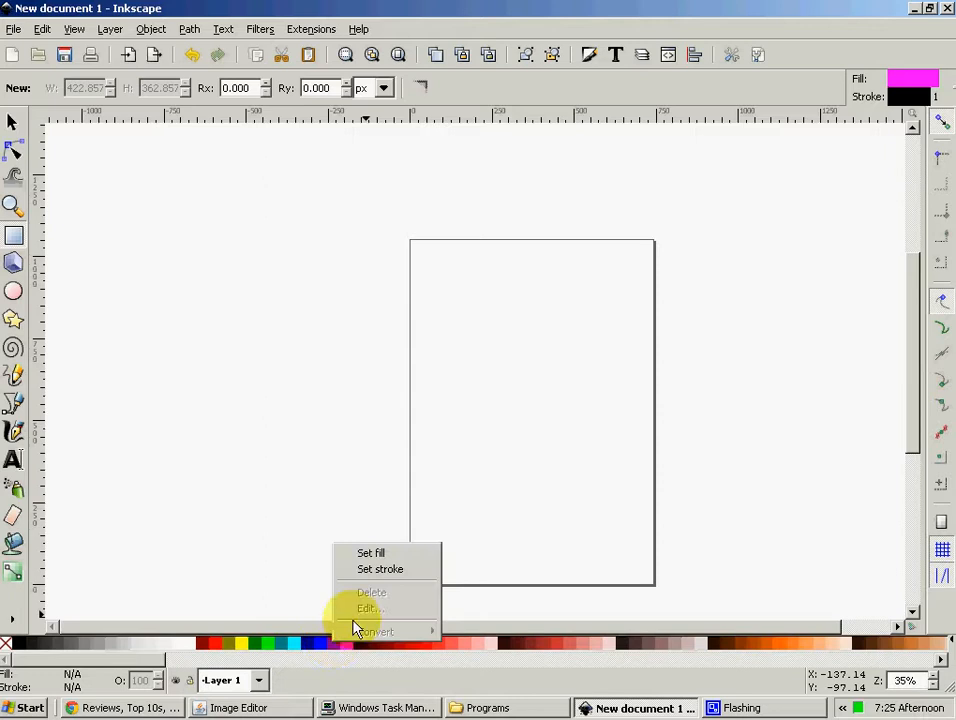
pyautogui.click(391, 580)
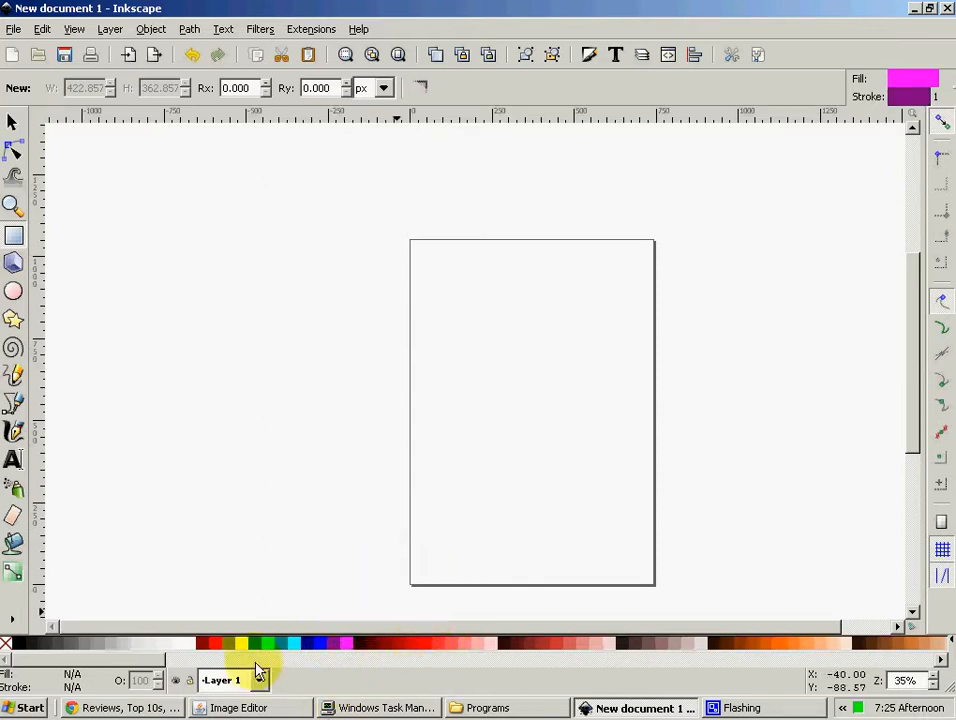
pyautogui.click(320, 644)
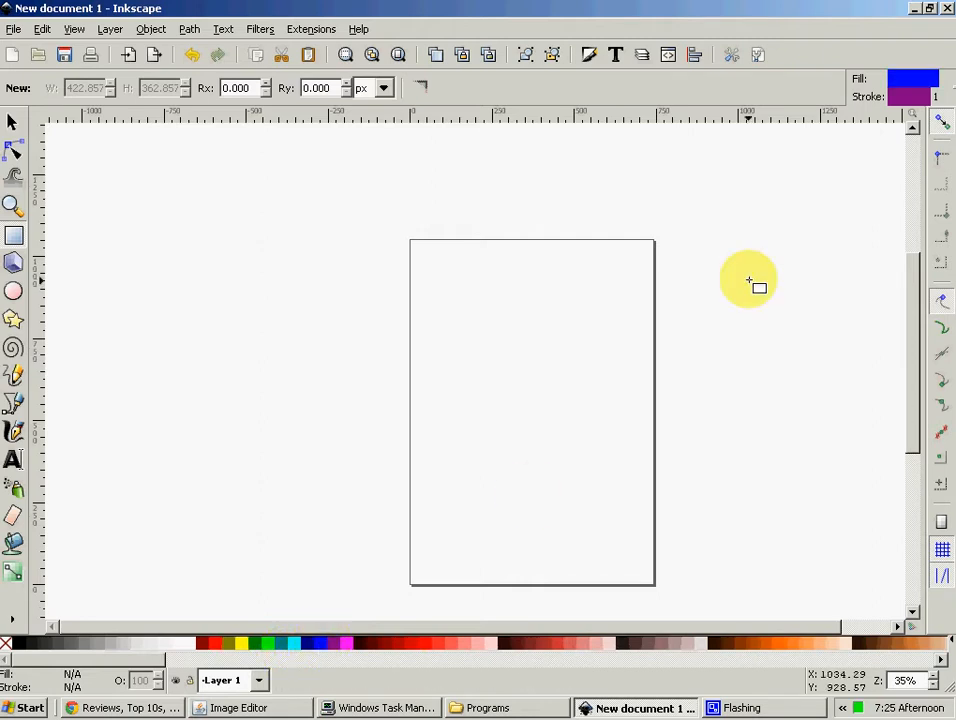
# View the Rectangle tool's style settings in the preferences and close them without changes
pyautogui.click(902, 98)
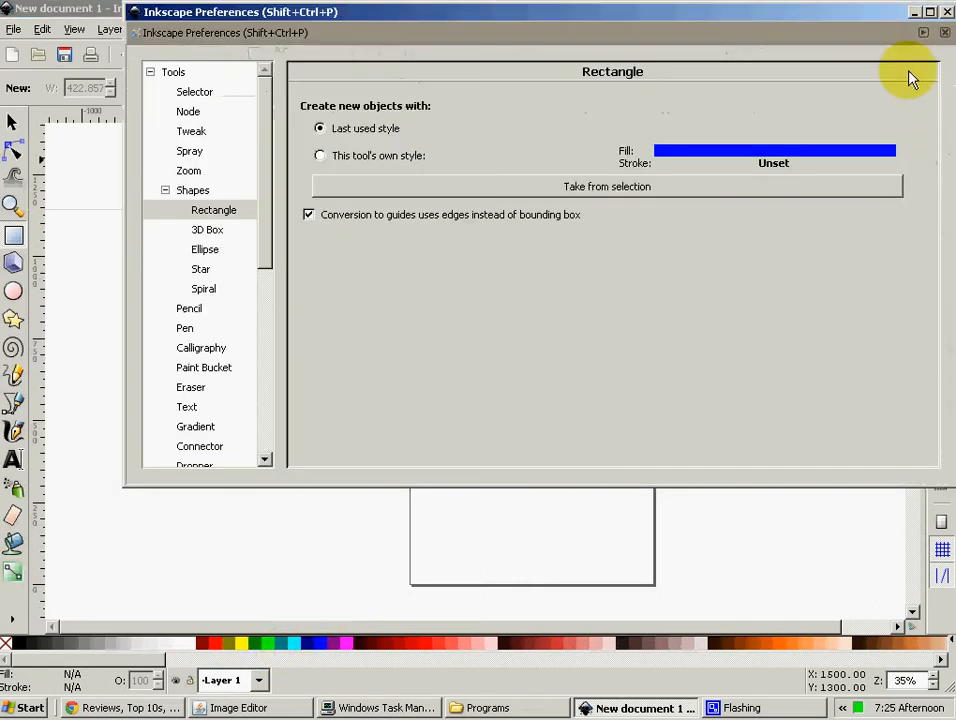
pyautogui.click(915, 14)
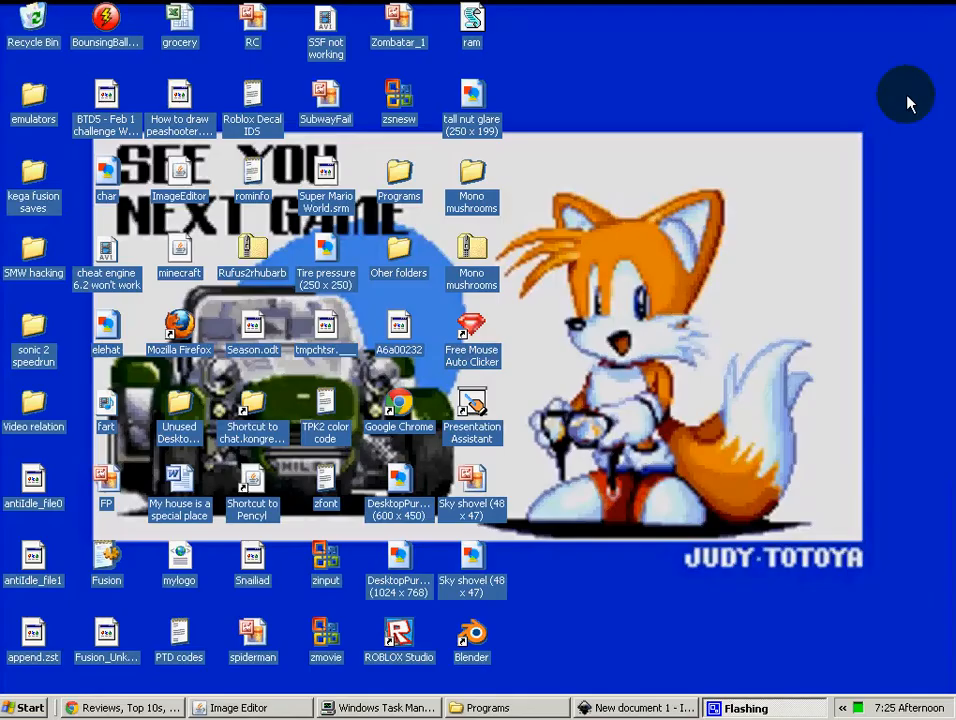
pyautogui.click(628, 708)
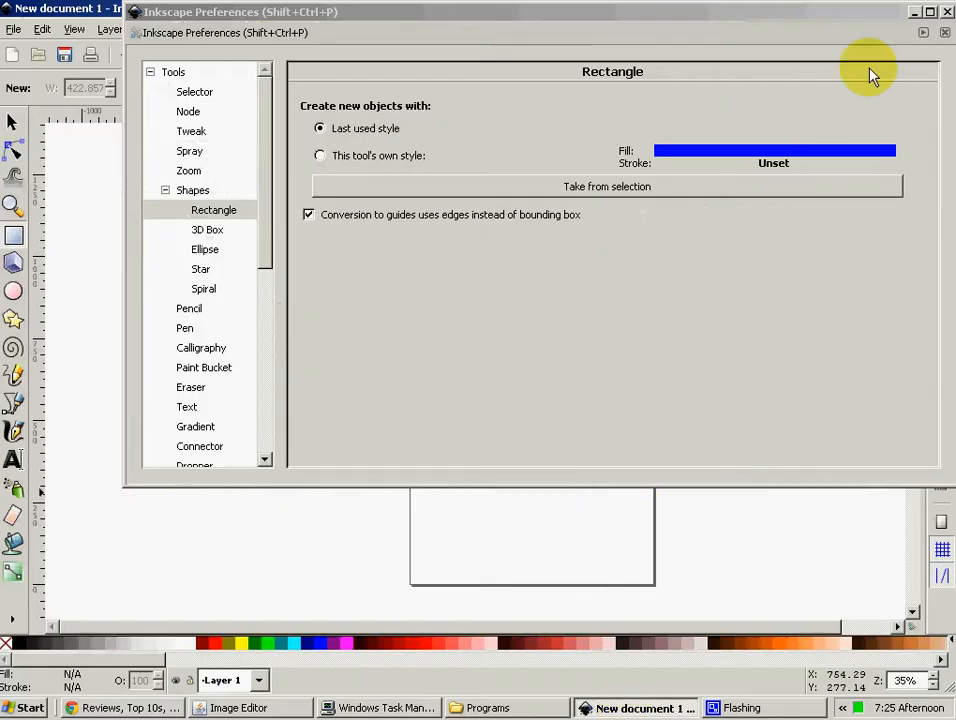
pyautogui.click(946, 13)
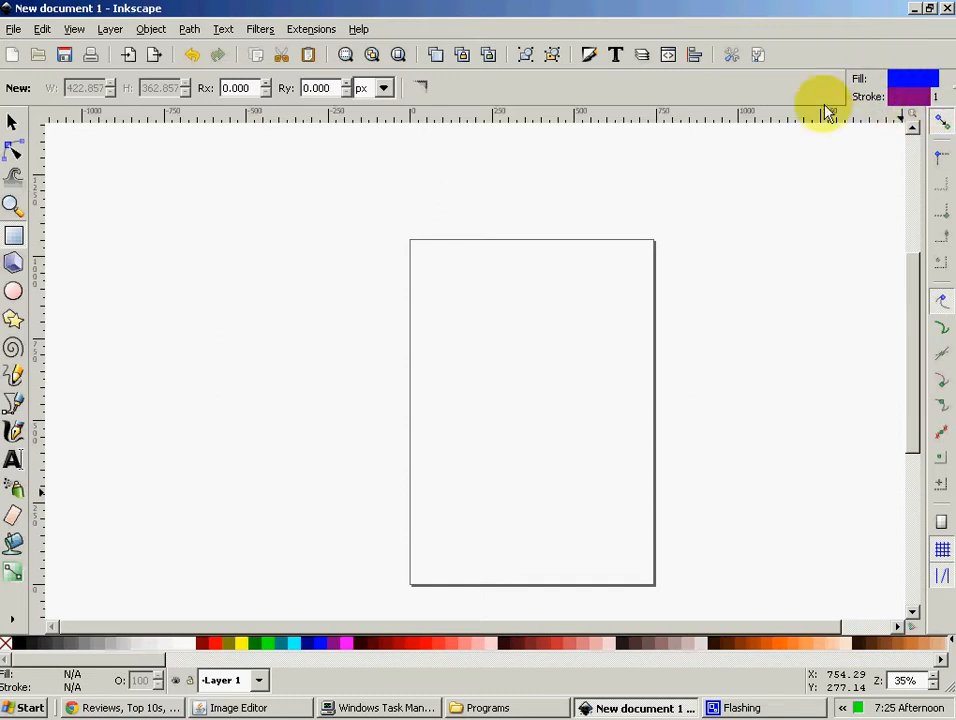
# Draw a blue rectangle about 426 by 334 px in the upper half of the page and deselect it
pyautogui.moveTo(462, 300); pyautogui.dragTo(602, 410)
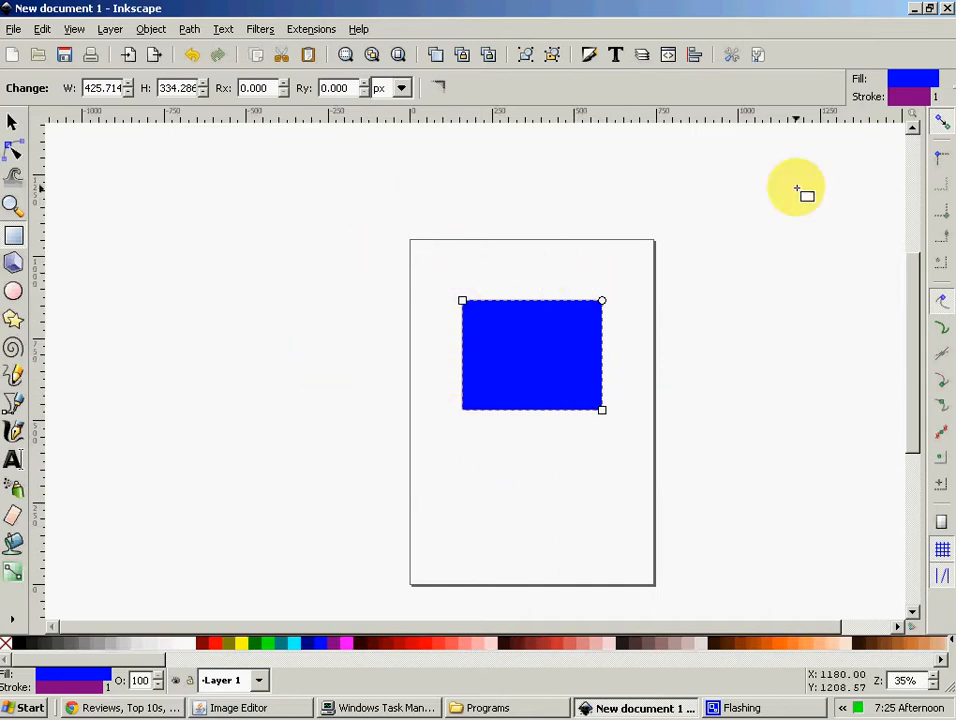
pyautogui.click(12, 122)
pyautogui.click(529, 536)
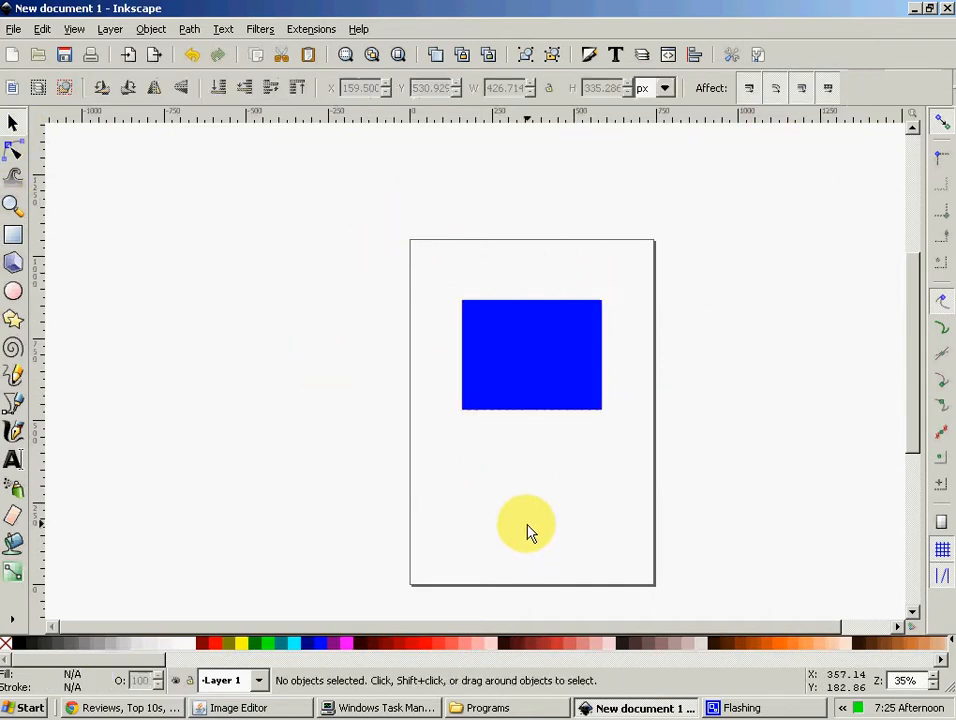
# Resize the blue rectangle from its lower-right corner node to about 457 by 317 px and select the whole shape
pyautogui.click(14, 150)
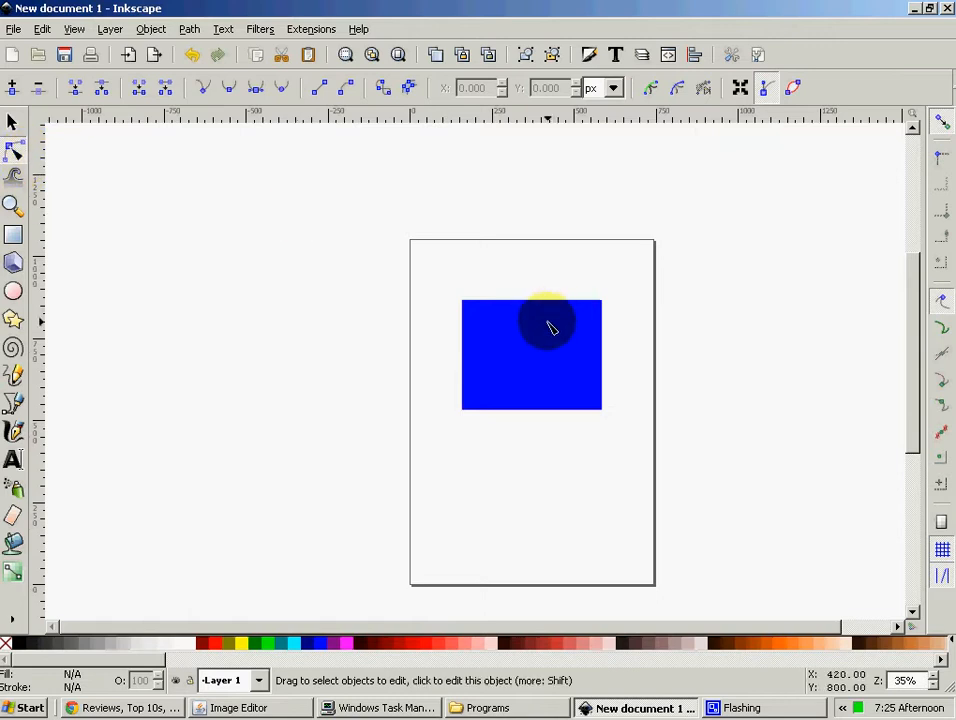
pyautogui.click(598, 409)
pyautogui.moveTo(602, 409); pyautogui.dragTo(622, 432)
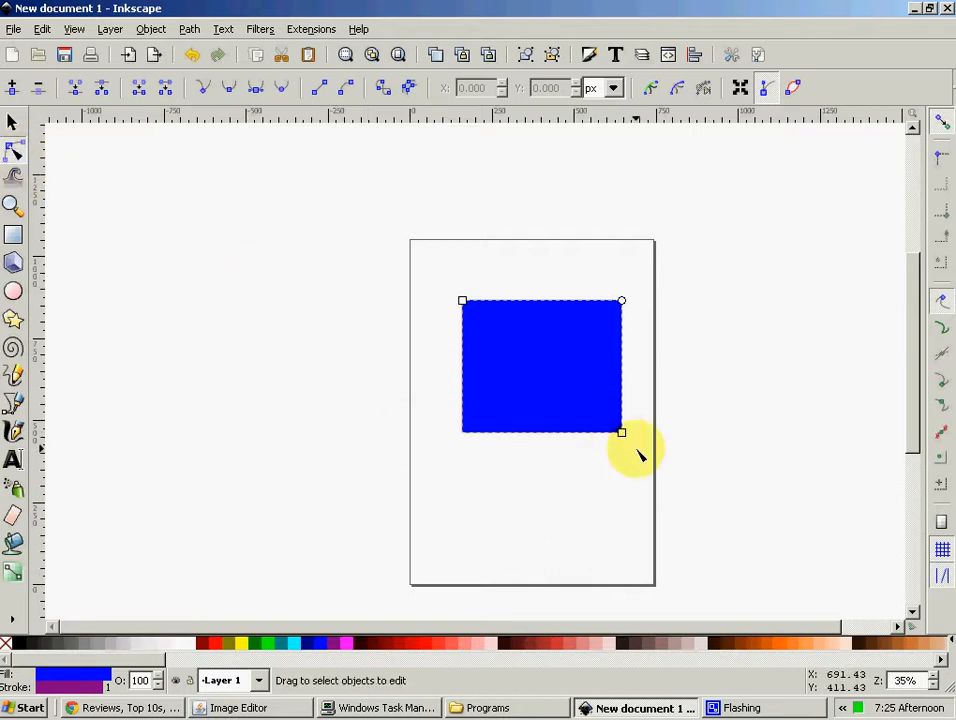
pyautogui.moveTo(622, 433); pyautogui.dragTo(612, 404)
pyautogui.click(13, 122)
pyautogui.click(551, 347)
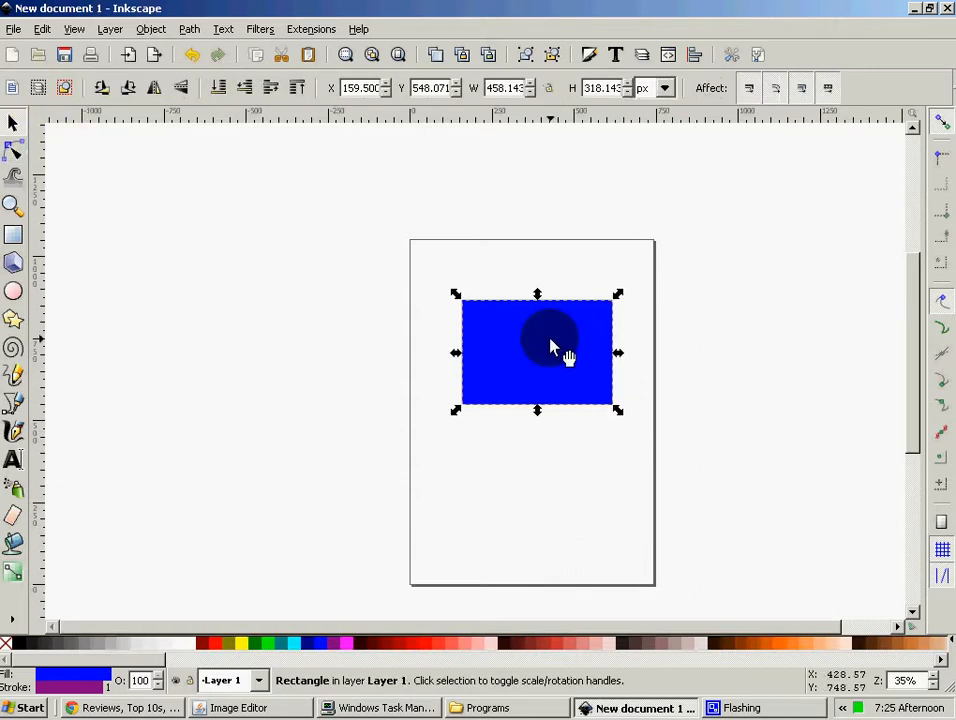
# Shrink the blue rectangle from its lower-right corner node, keeping its upper-left corner in place
pyautogui.doubleClick(537, 352)
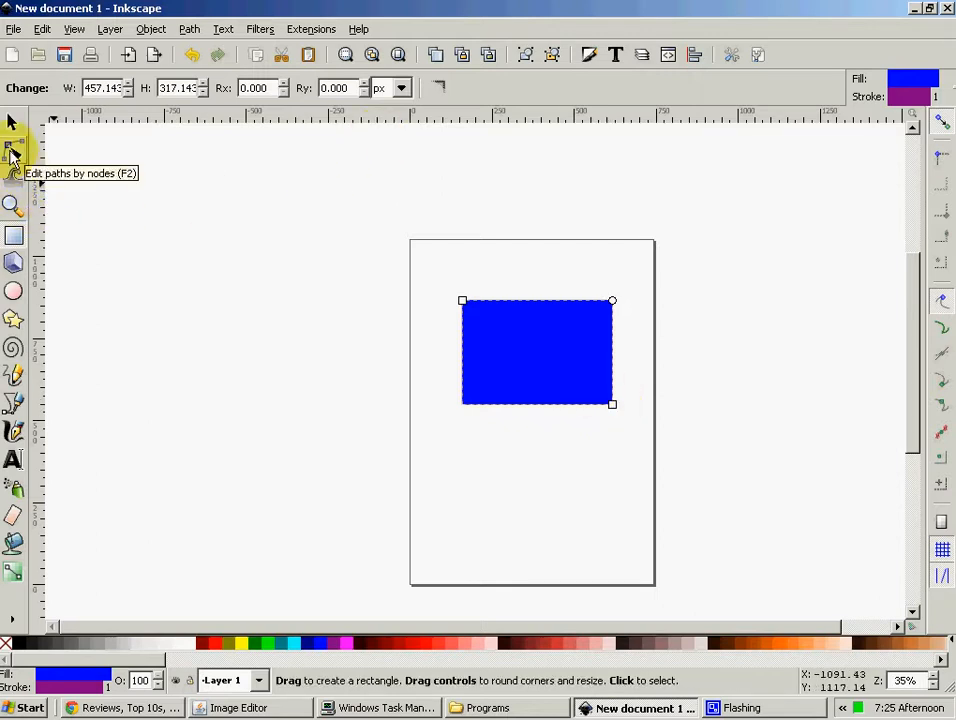
pyautogui.click(12, 152)
pyautogui.moveTo(612, 403); pyautogui.dragTo(560, 376)
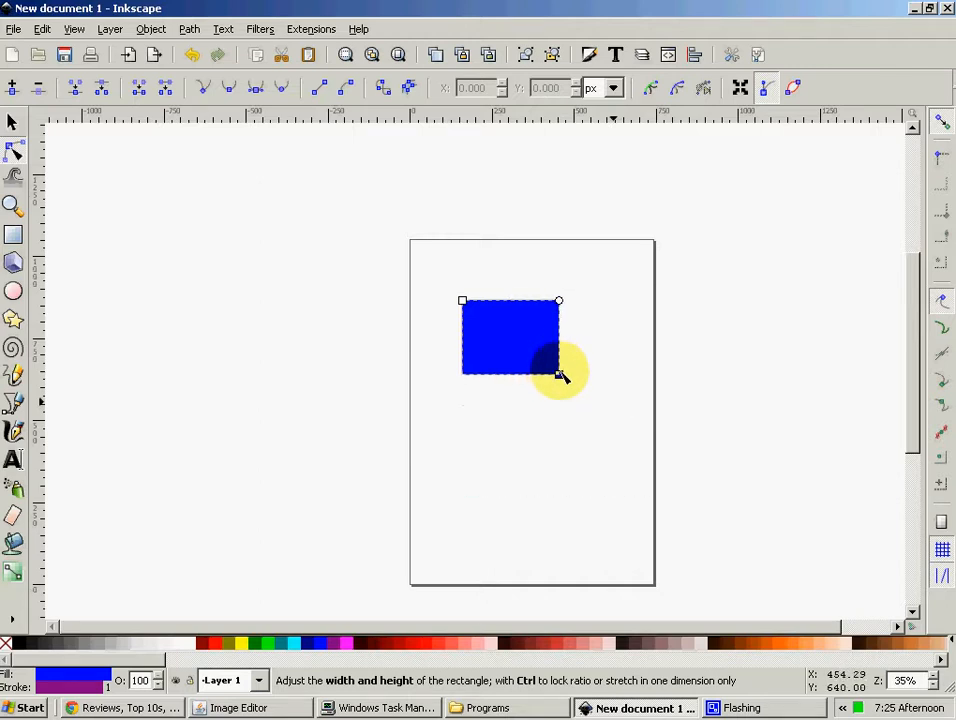
# Draw a 3D box about 394 by 361 px below the blue rectangle and select it as an object
pyautogui.click(13, 262)
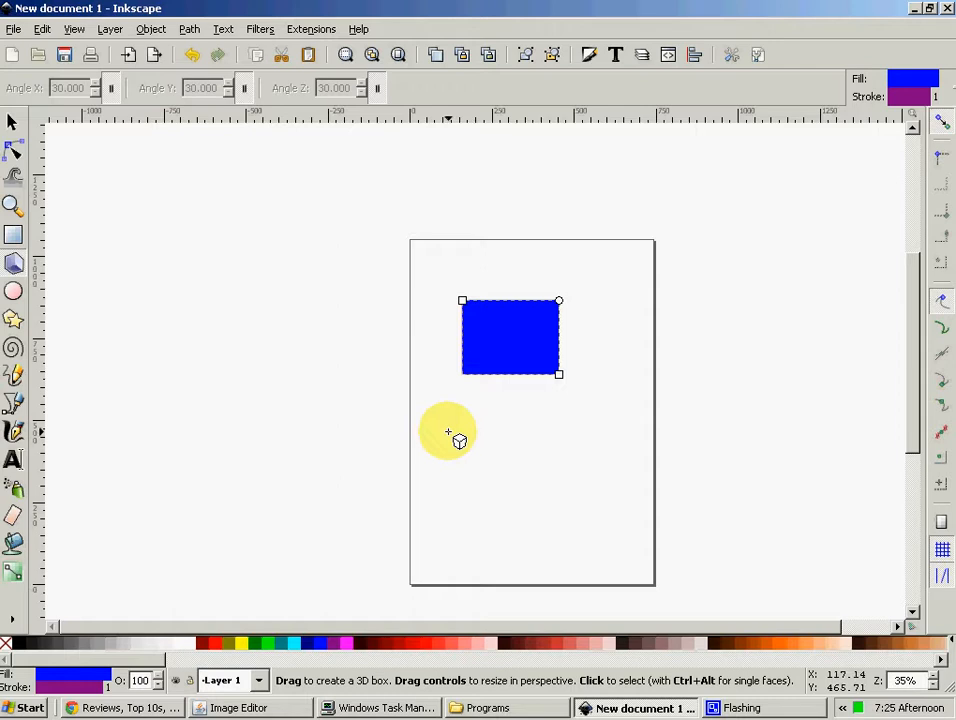
pyautogui.moveTo(452, 414); pyautogui.dragTo(548, 535)
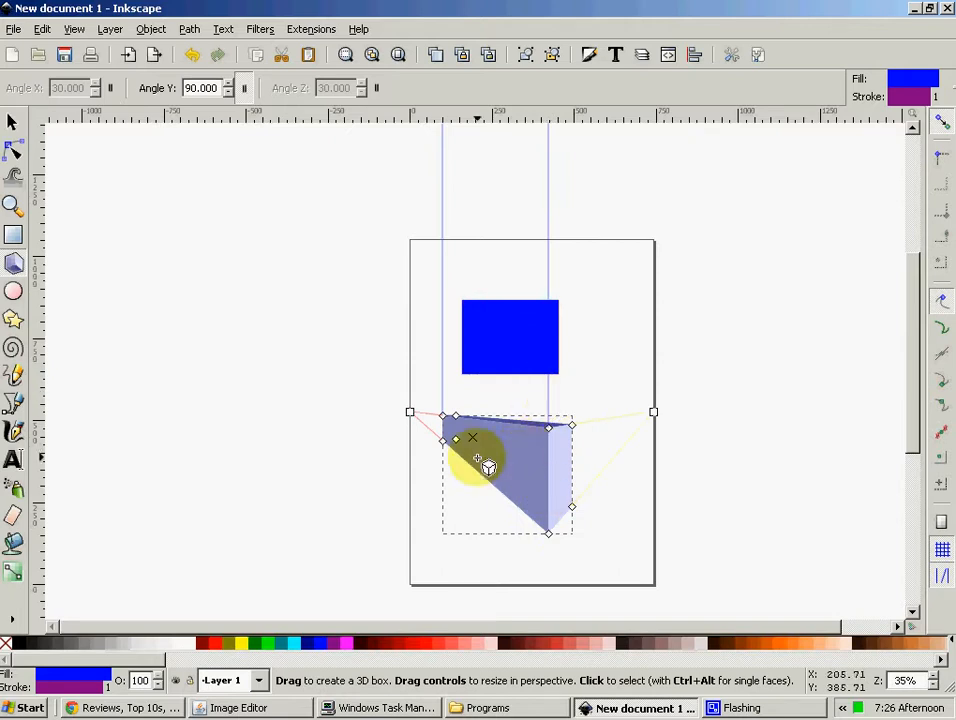
pyautogui.click(13, 122)
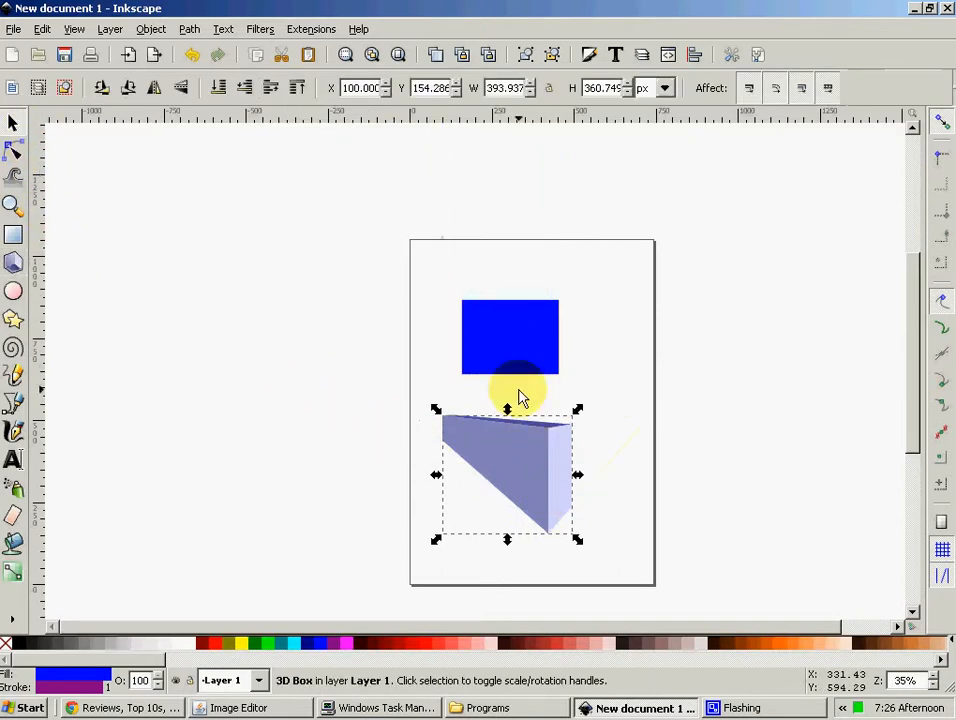
# Try yellow, dark red and white fills on the 3D box, return it to dark red, and nudge its front upper corner slightly down
pyautogui.doubleClick(462, 425)
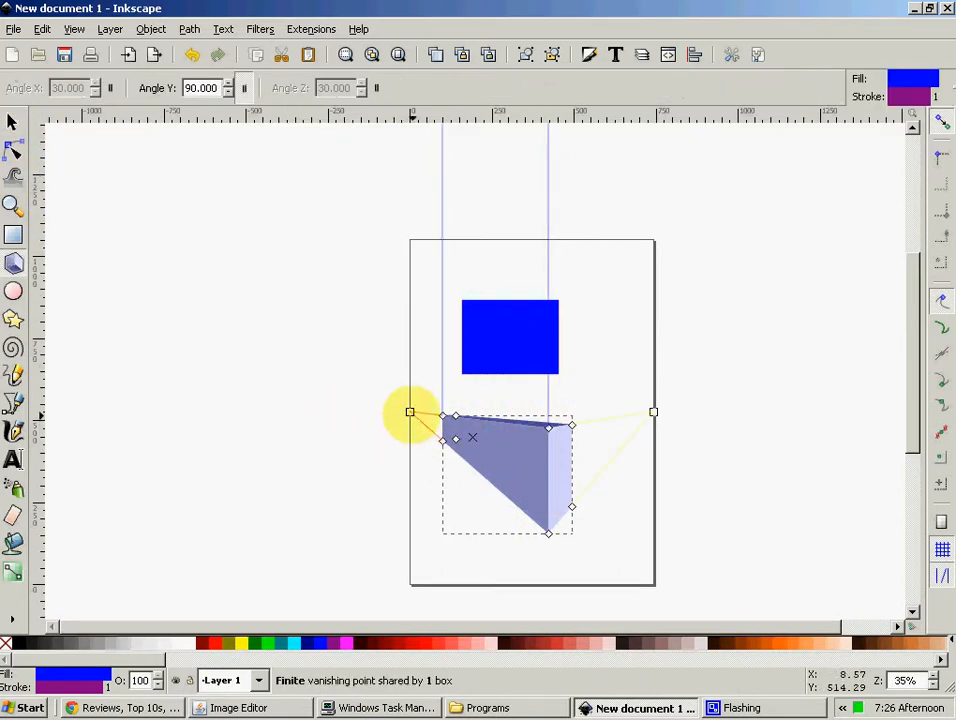
pyautogui.click(240, 646)
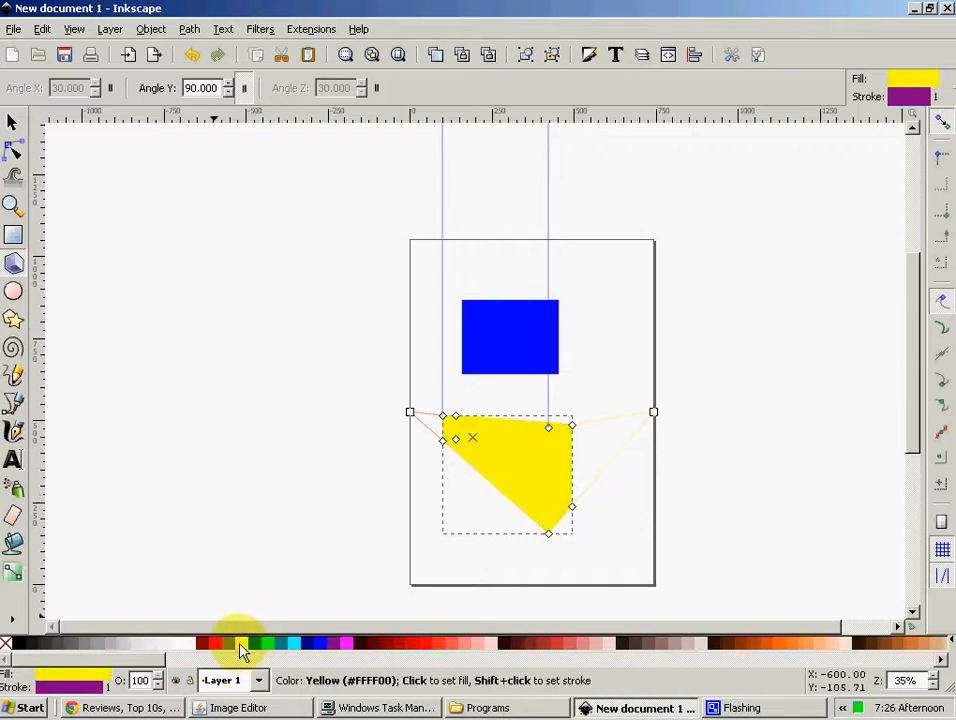
pyautogui.click(207, 644)
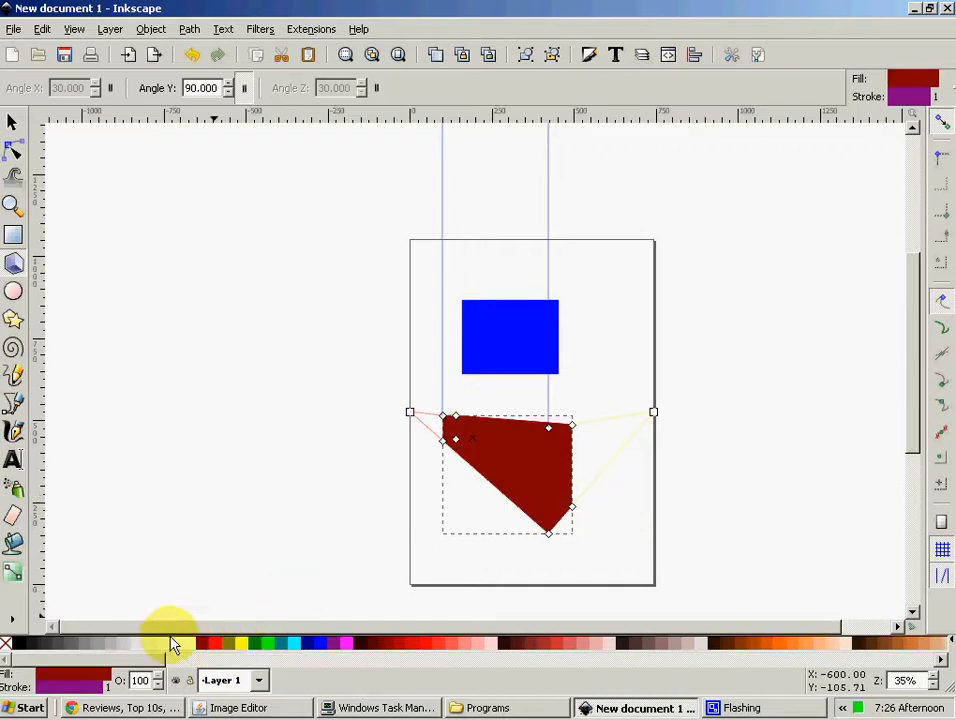
pyautogui.click(185, 643)
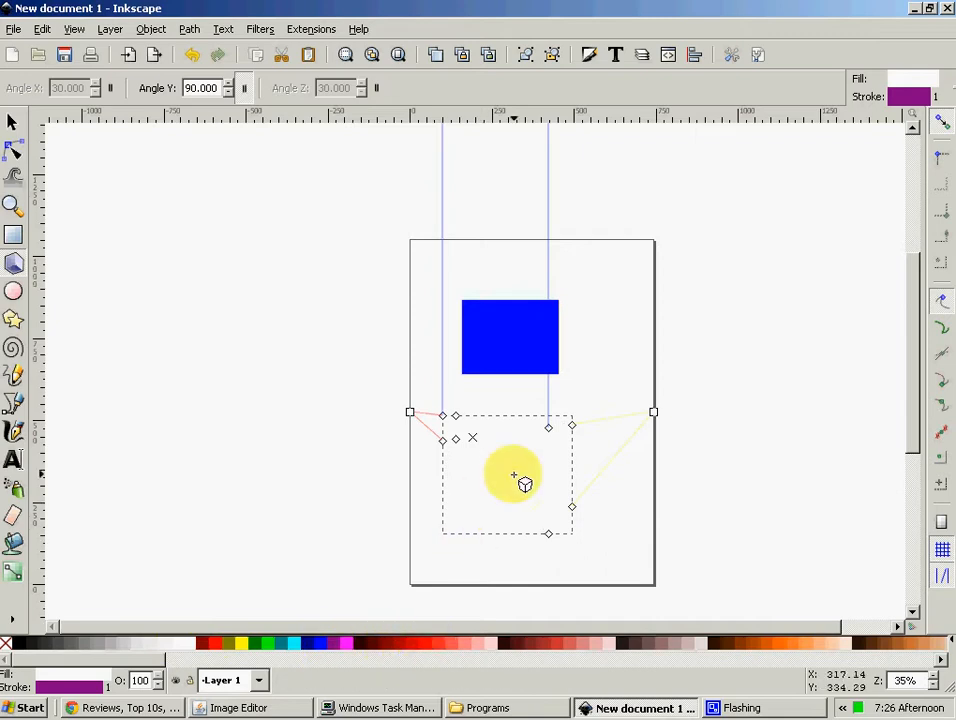
pyautogui.click(207, 643)
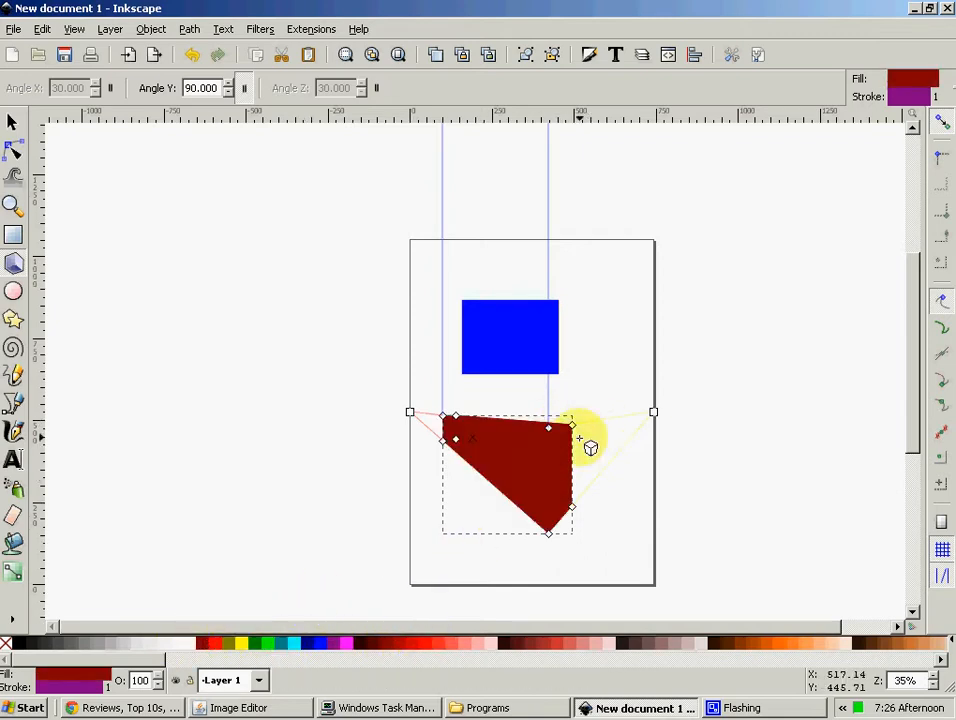
pyautogui.moveTo(548, 429); pyautogui.dragTo(549, 432)
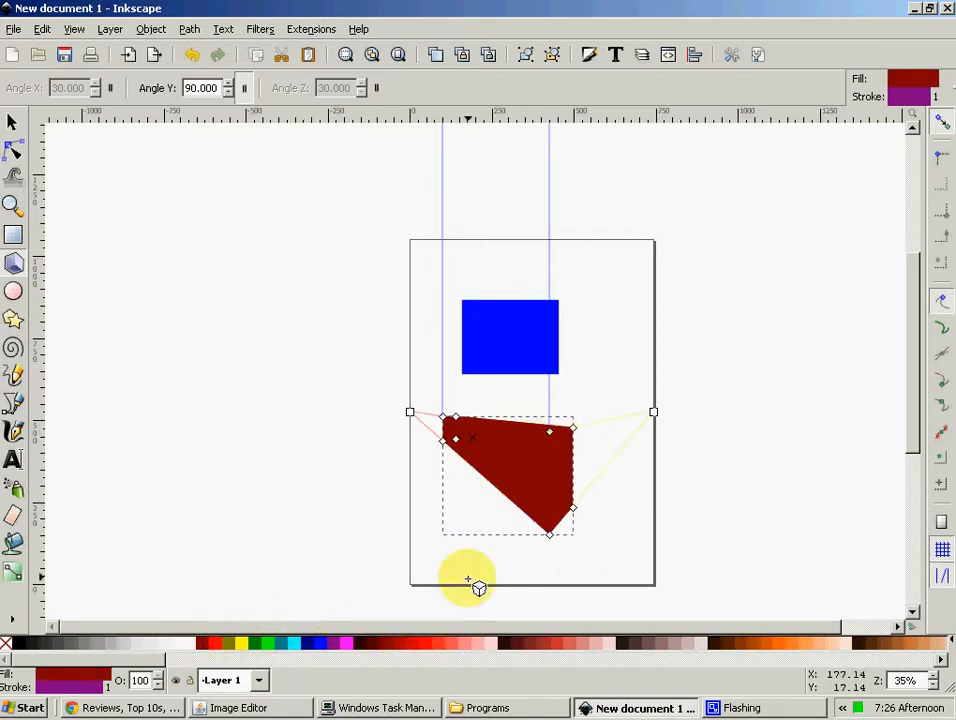
# Try magenta and navy fills on the 3D box and settle on the red #AA0000
pyautogui.click(343, 643)
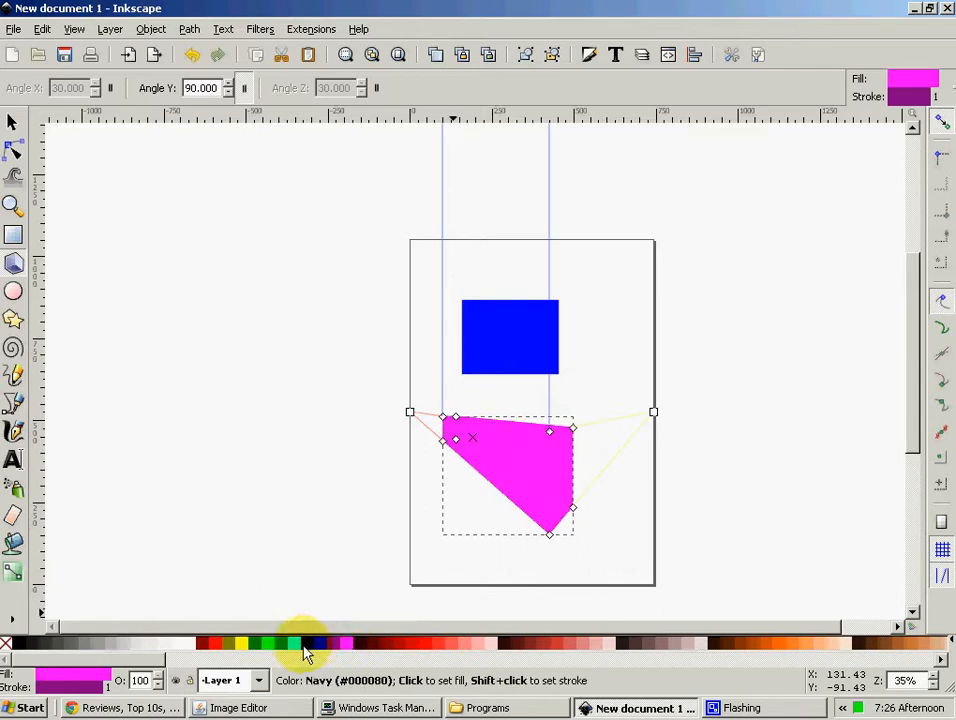
pyautogui.click(306, 643)
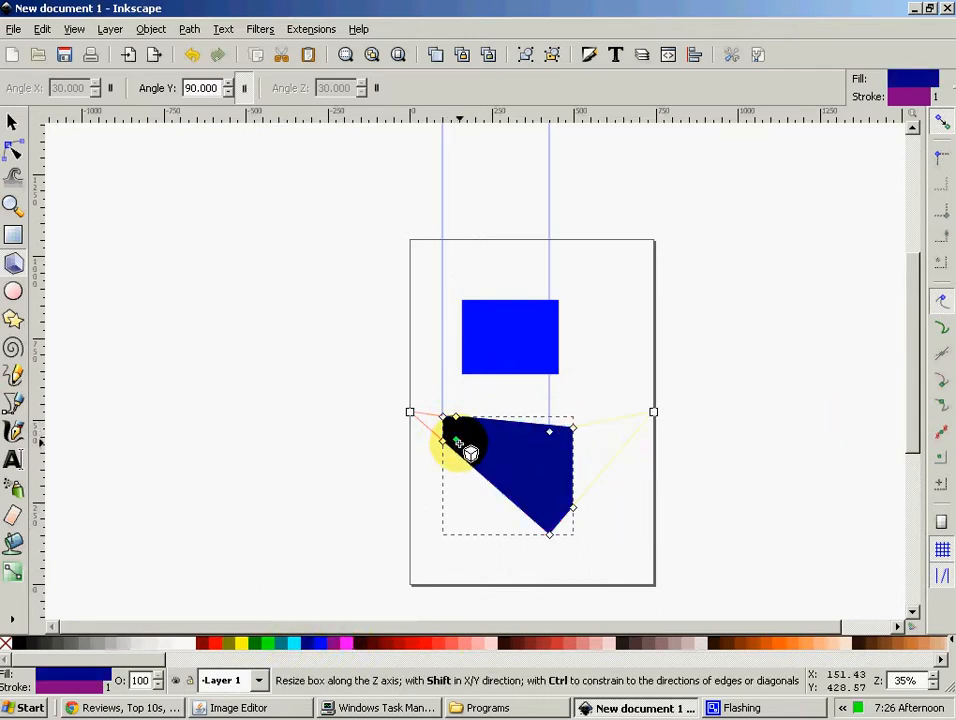
pyautogui.click(350, 643)
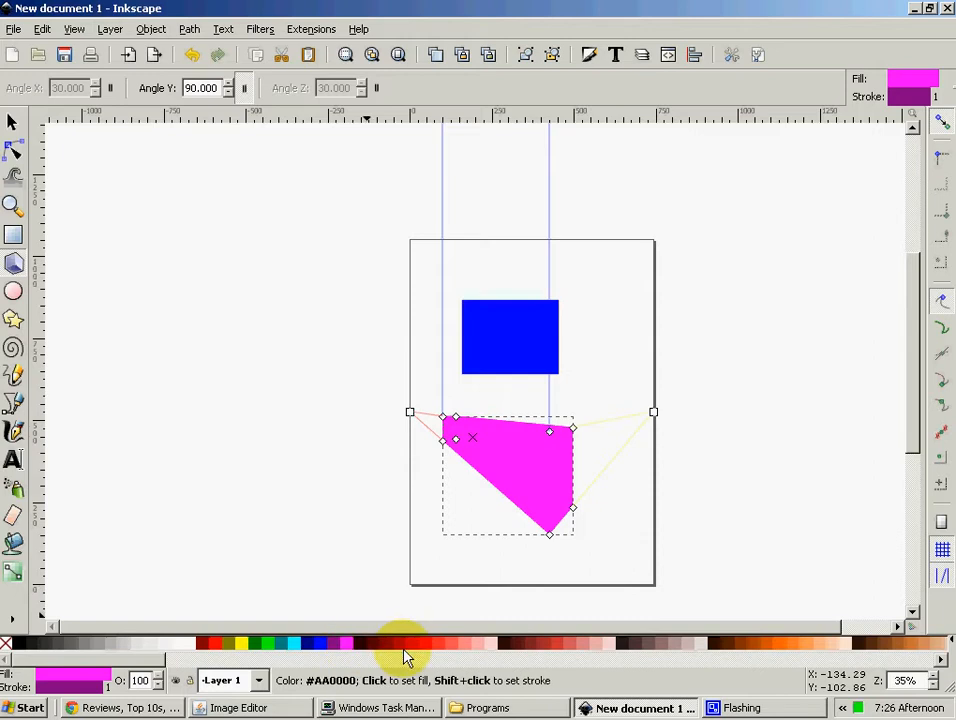
pyautogui.click(403, 643)
pyautogui.click(527, 660)
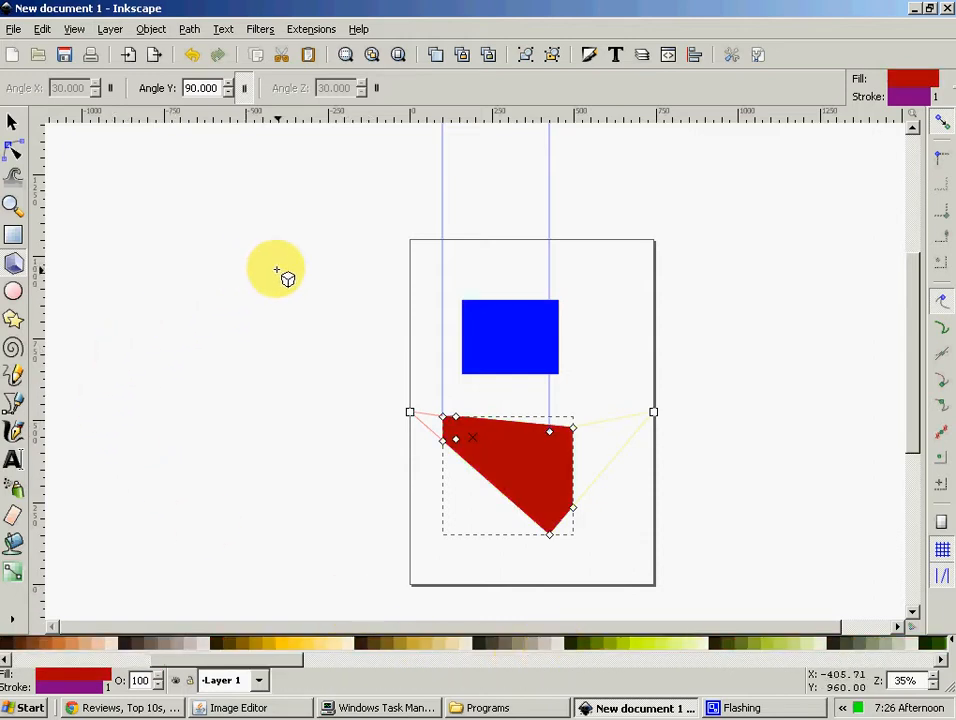
# Delete the 3D box and draw a red, nearly circular ellipse about 324 by 315 px below the blue rectangle
pyautogui.press('Delete')
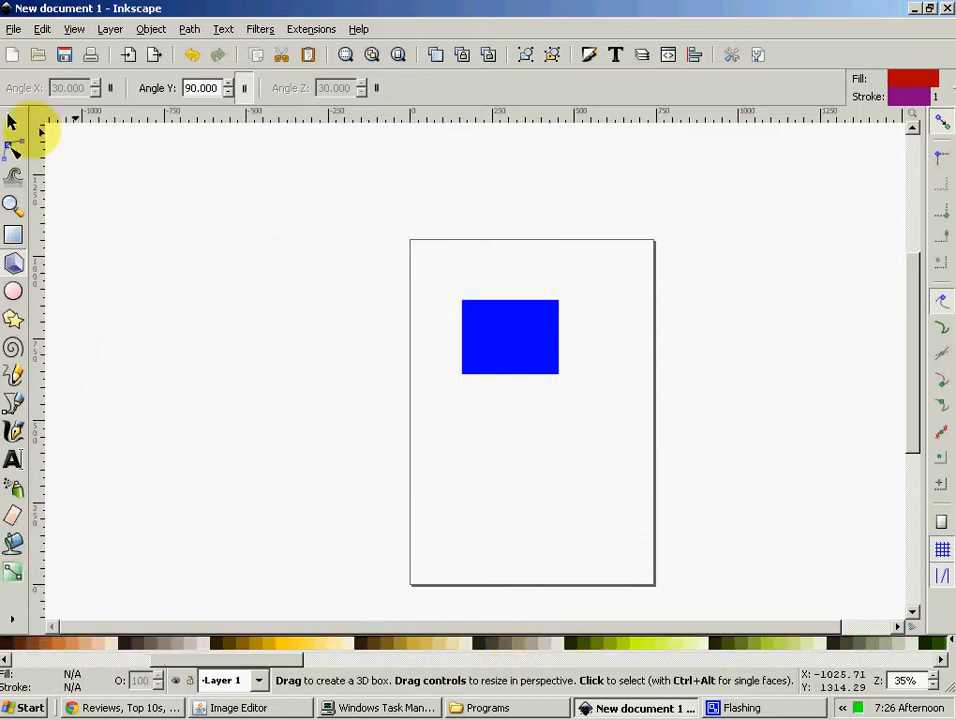
pyautogui.click(13, 291)
pyautogui.moveTo(453, 405); pyautogui.dragTo(560, 507)
pyautogui.click(13, 121)
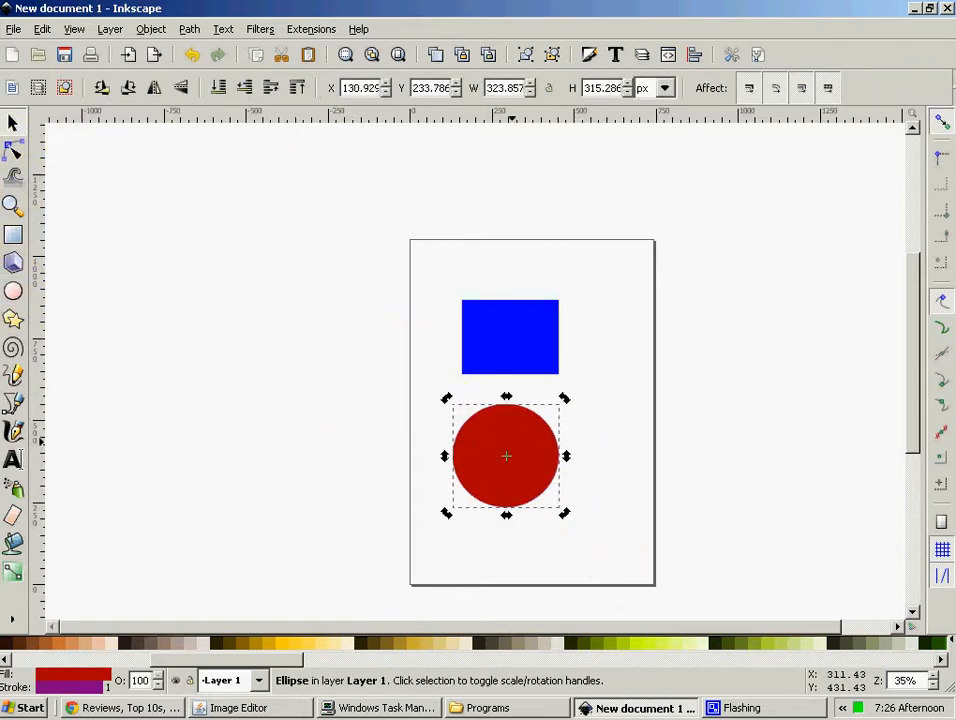
# Fill the ellipse yellow and cut a mouth-like wedge into its right side, ending the segment at about 332 degrees
pyautogui.doubleClick(512, 442)
pyautogui.moveTo(556, 436); pyautogui.dragTo(562, 458)
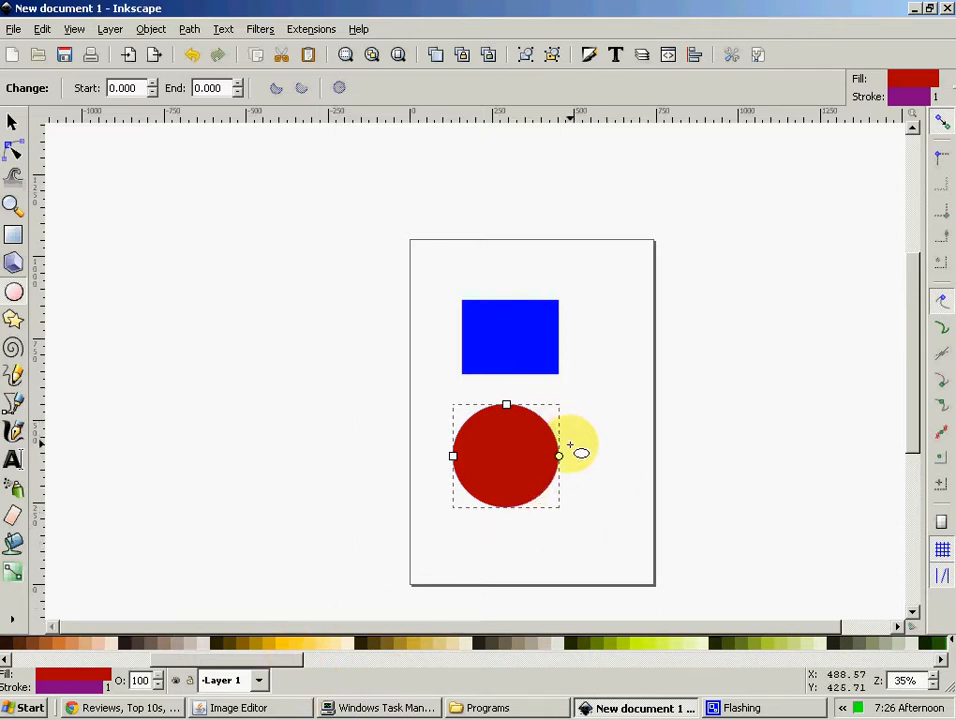
pyautogui.moveTo(240, 670); pyautogui.dragTo(100, 675)
pyautogui.click(244, 646)
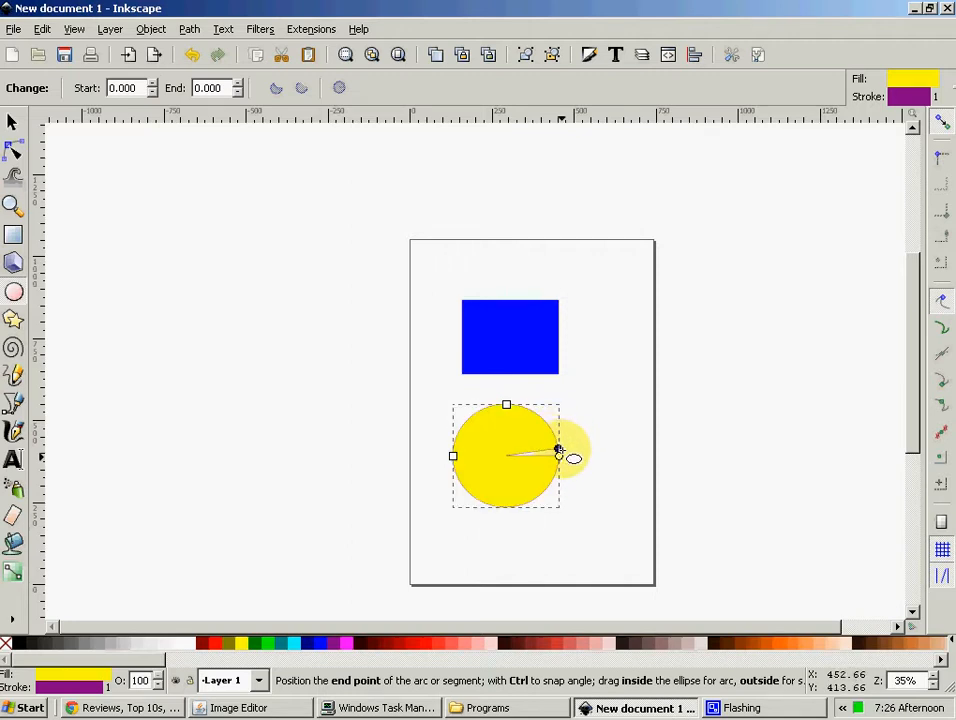
pyautogui.moveTo(558, 446); pyautogui.dragTo(566, 446)
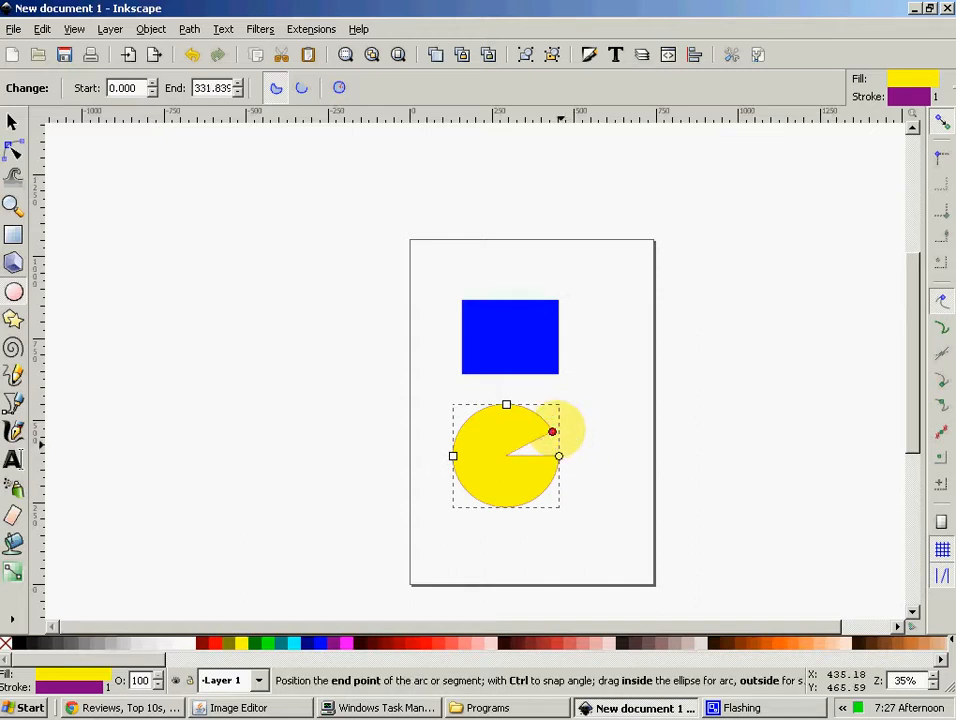
# Shrink the blue rectangle to about 52 by 52 px, move it into the yellow shape's mouth, and deselect it
pyautogui.click(12, 122)
pyautogui.moveTo(499, 353); pyautogui.dragTo(626, 490)
pyautogui.moveTo(694, 432); pyautogui.dragTo(588, 458)
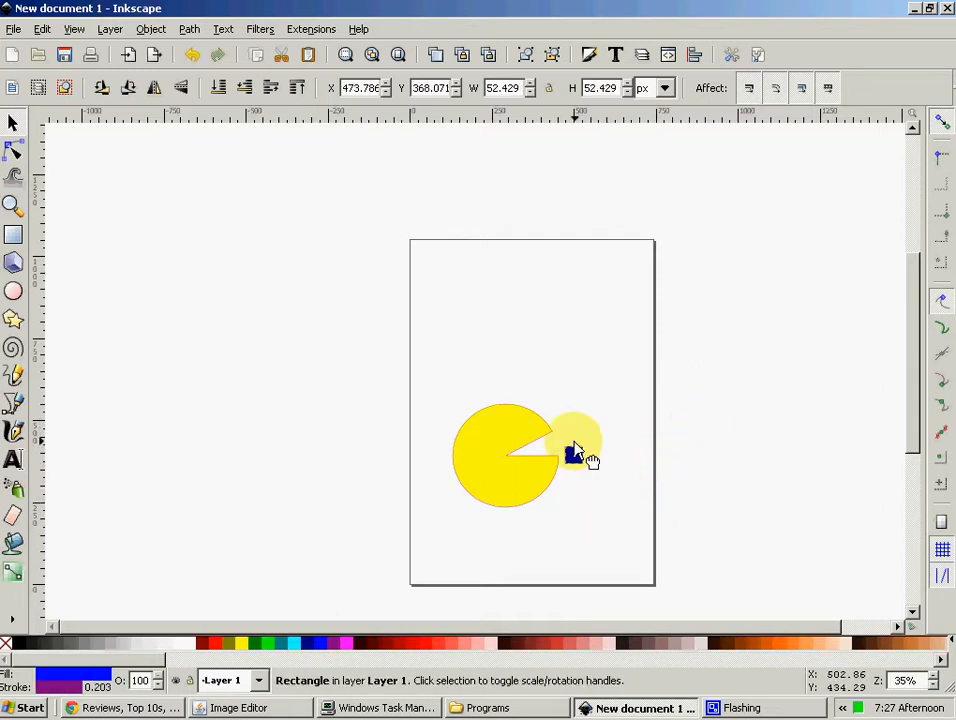
pyautogui.moveTo(514, 442); pyautogui.dragTo(504, 444)
pyautogui.click(58, 300)
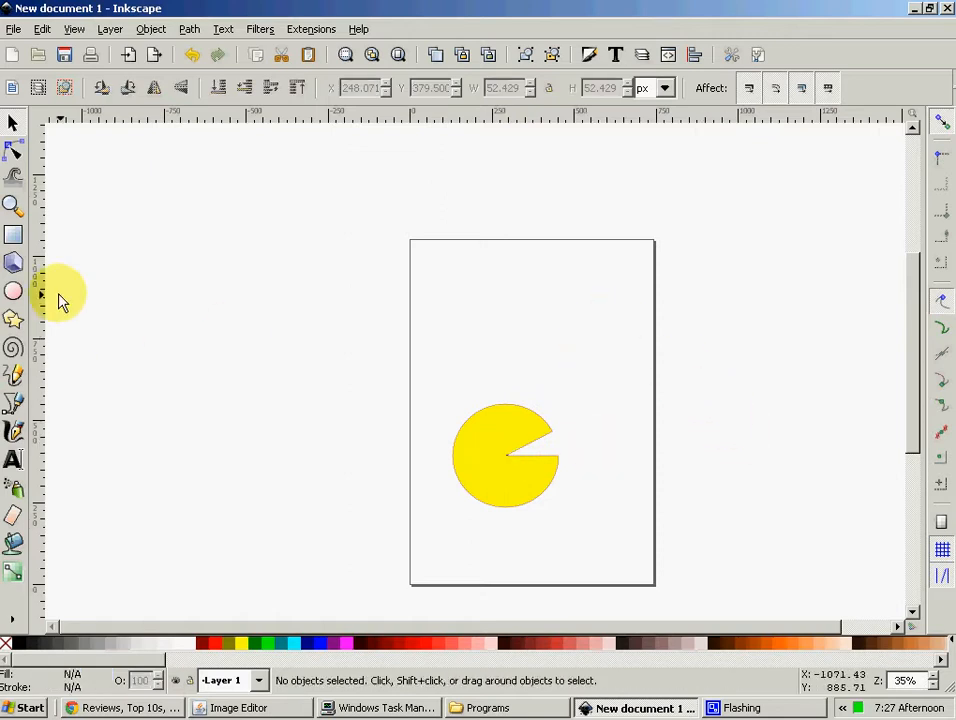
# Draw a yellow star with a black stroke across the page's upper edge and set it to 5 corners
pyautogui.click(14, 320)
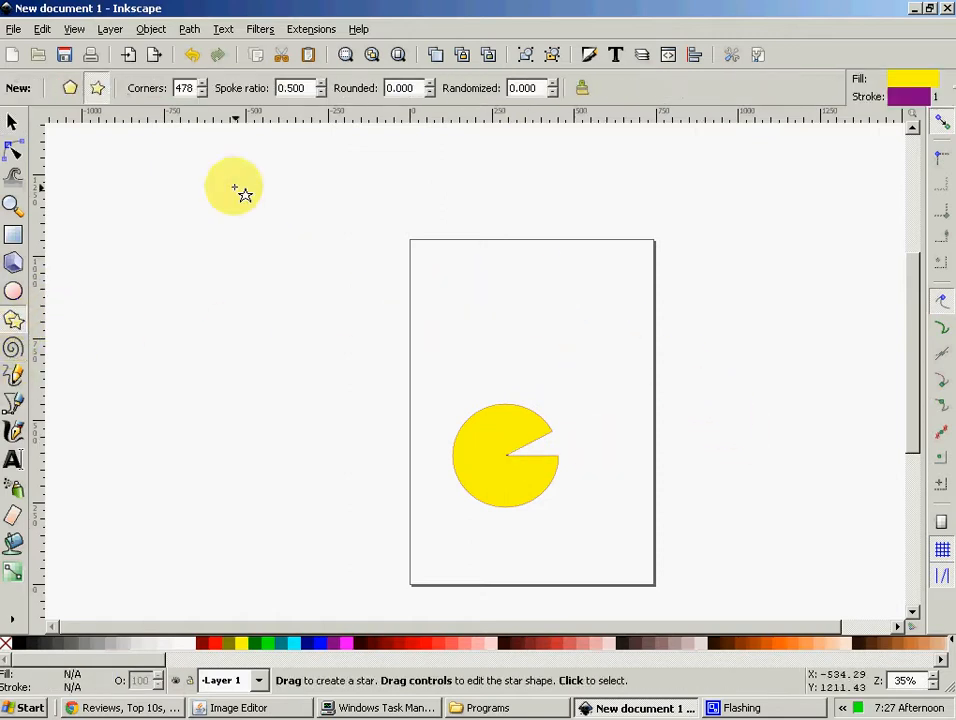
pyautogui.click(96, 89)
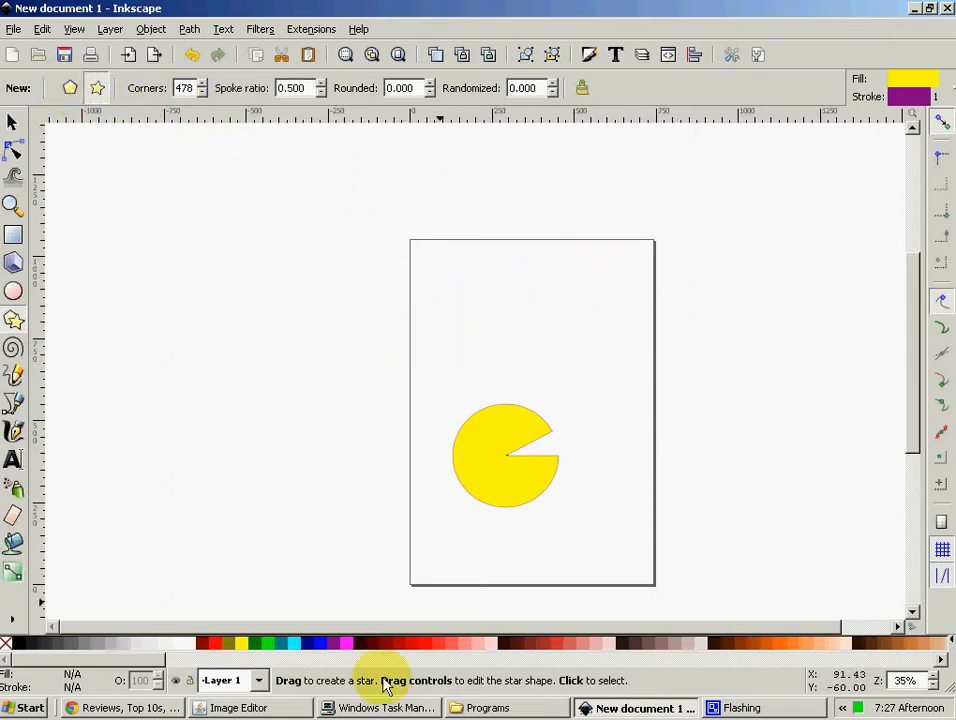
pyautogui.rightClick(16, 648)
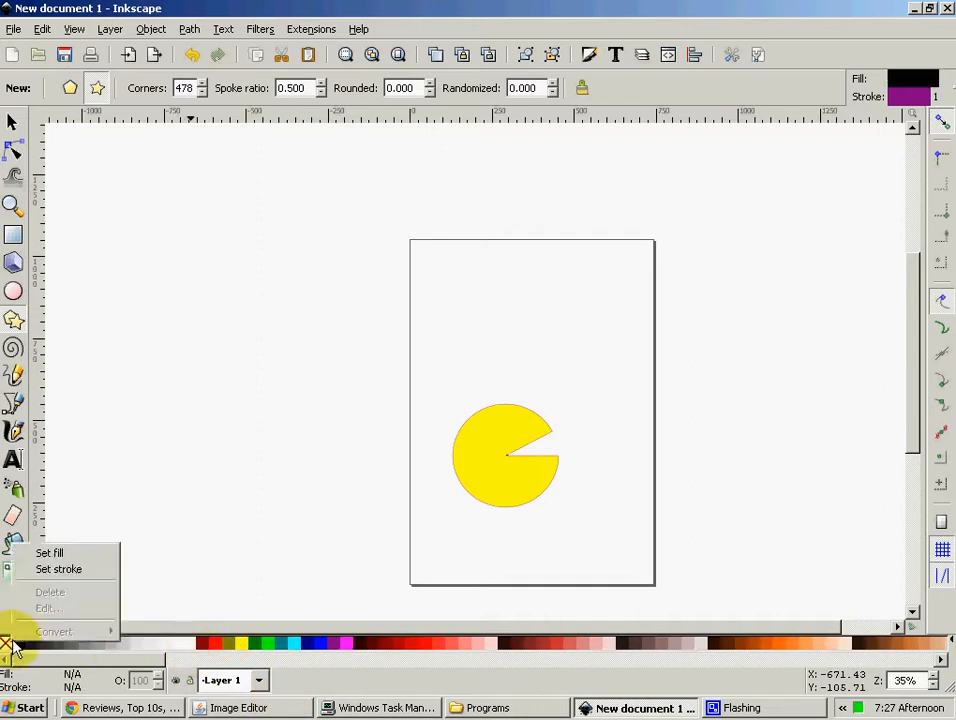
pyautogui.click(77, 573)
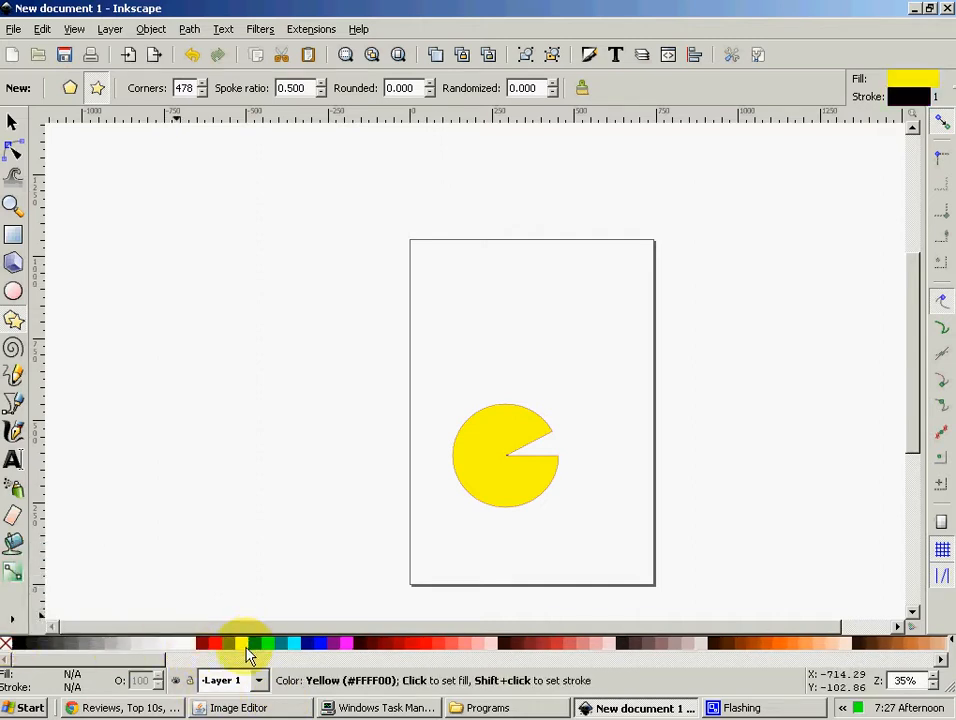
pyautogui.moveTo(472, 273); pyautogui.dragTo(522, 328)
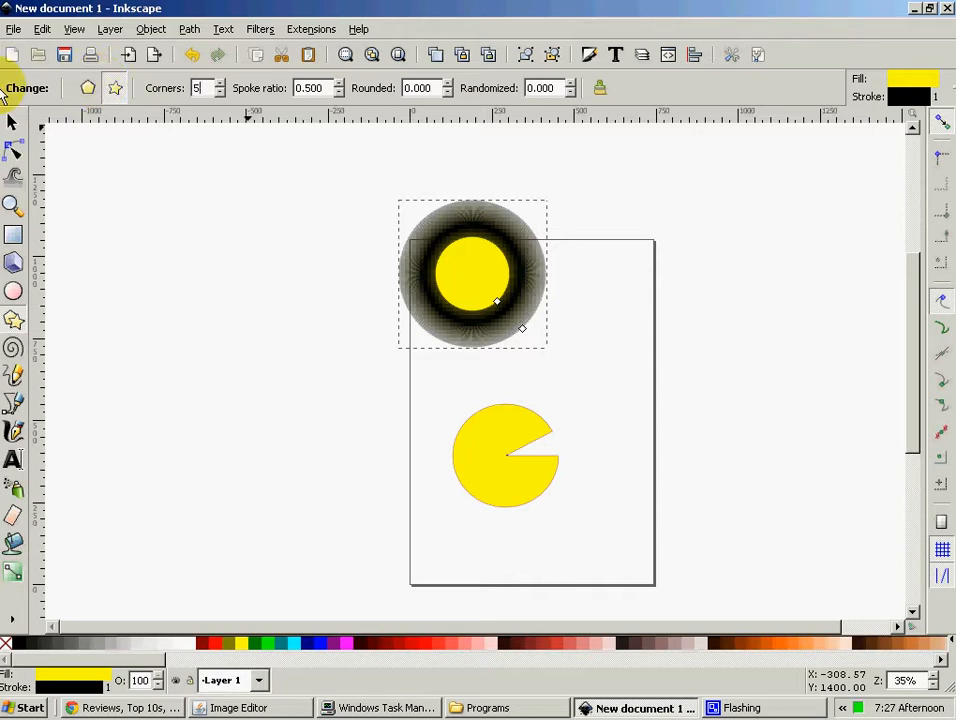
pyautogui.press('Return')
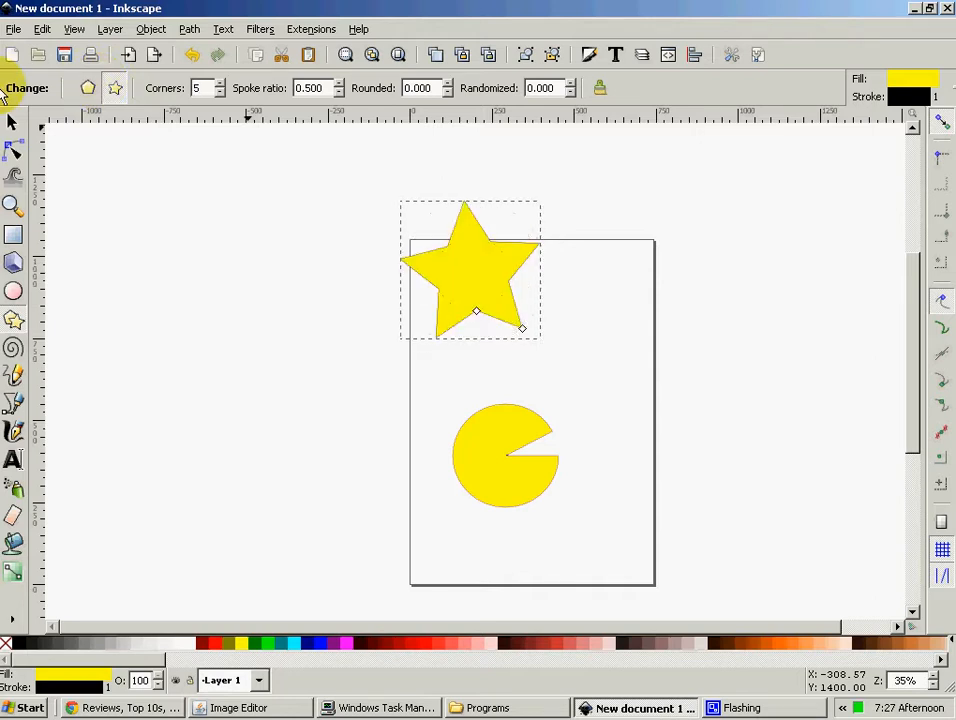
# Change the star into a regular polygon with 8 corners and fill it red (#FF0000)
pyautogui.click(88, 88)
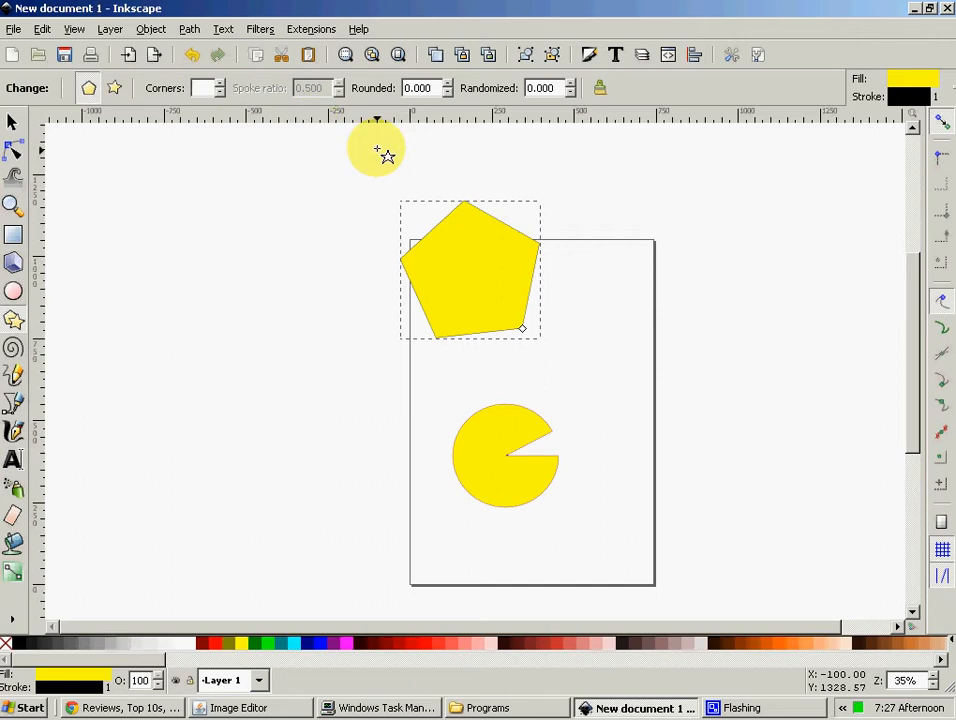
pyautogui.write('8')
pyautogui.press('Return')
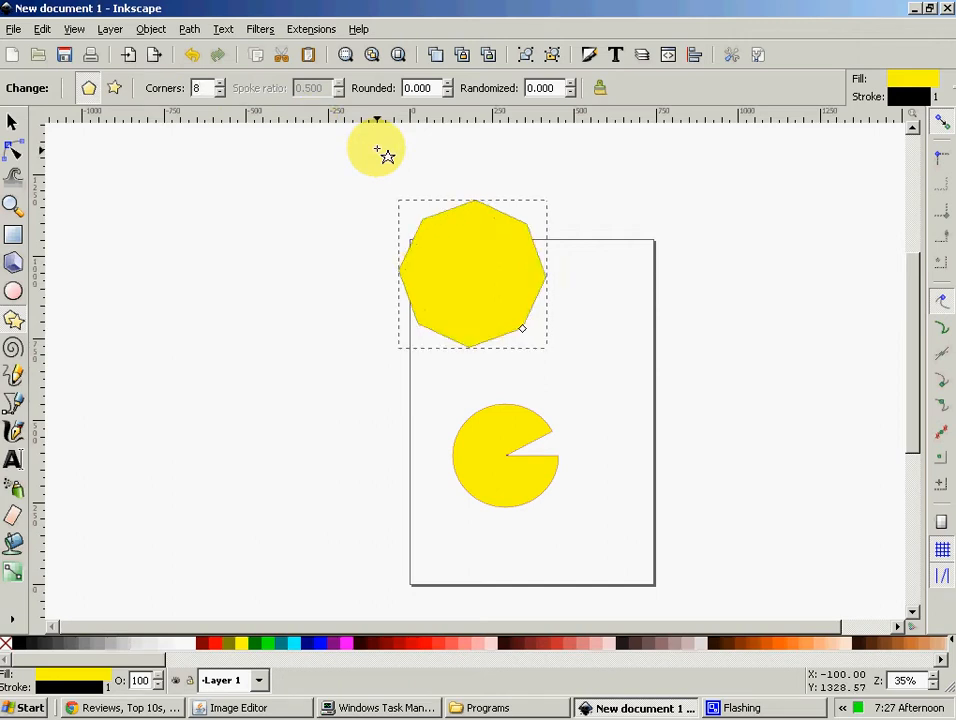
pyautogui.click(205, 645)
pyautogui.click(215, 643)
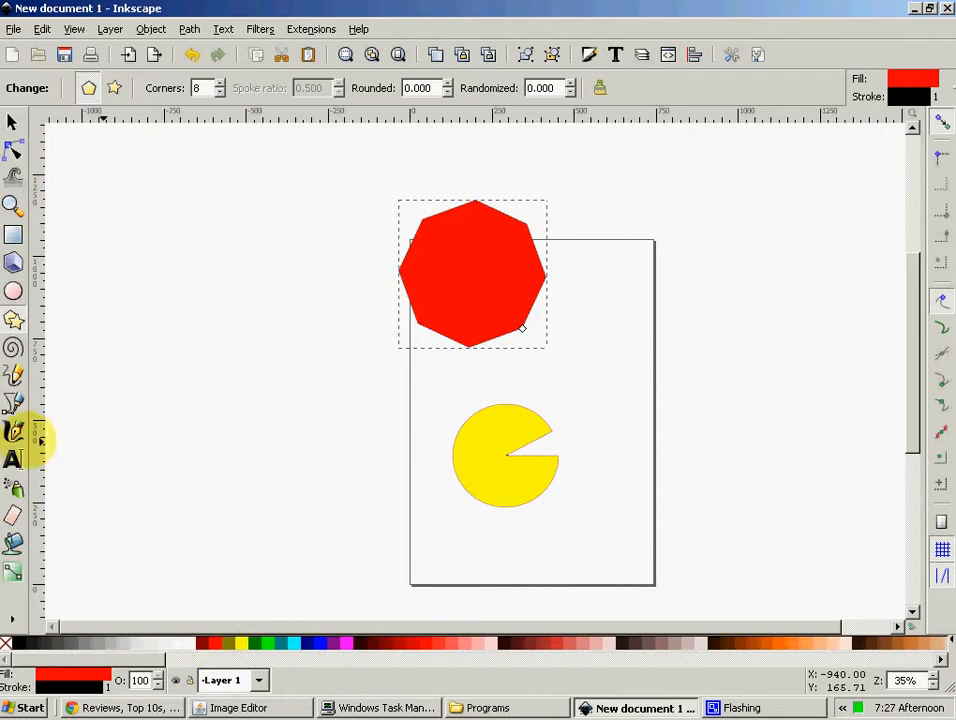
# Create a flowed text frame inside the red octagon, set its text colour to white, and enter "Stop"
pyautogui.click(12, 462)
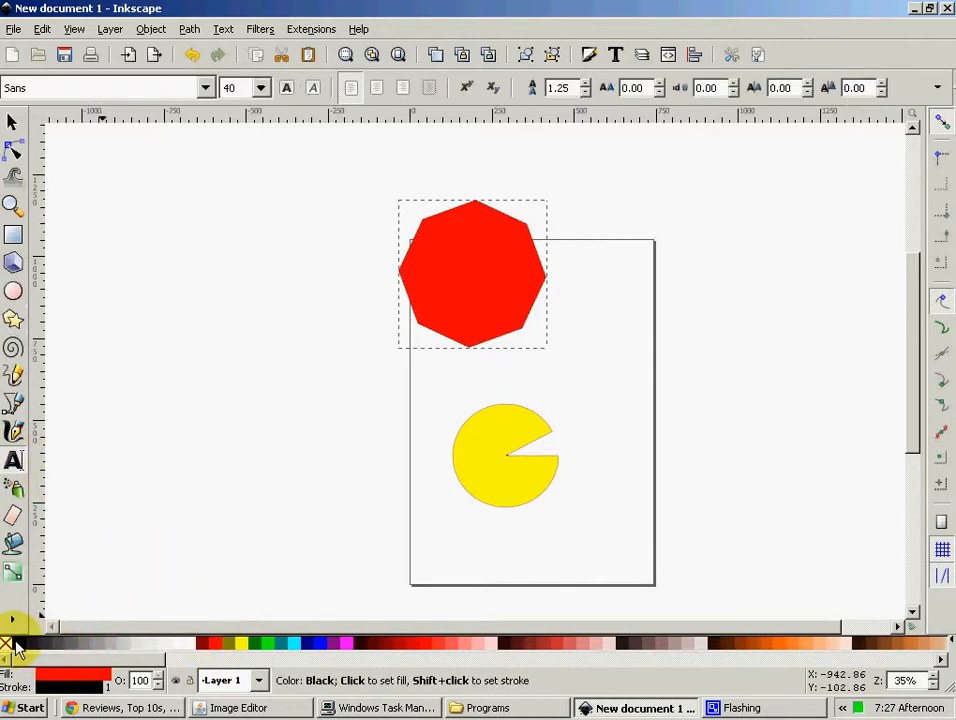
pyautogui.click(16, 643)
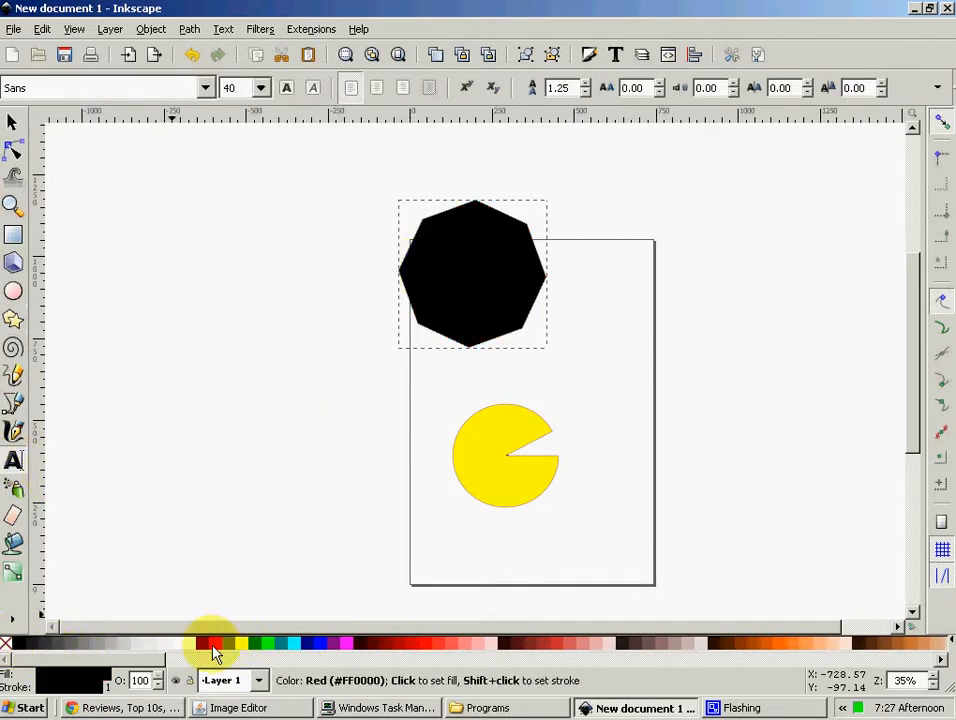
pyautogui.click(213, 643)
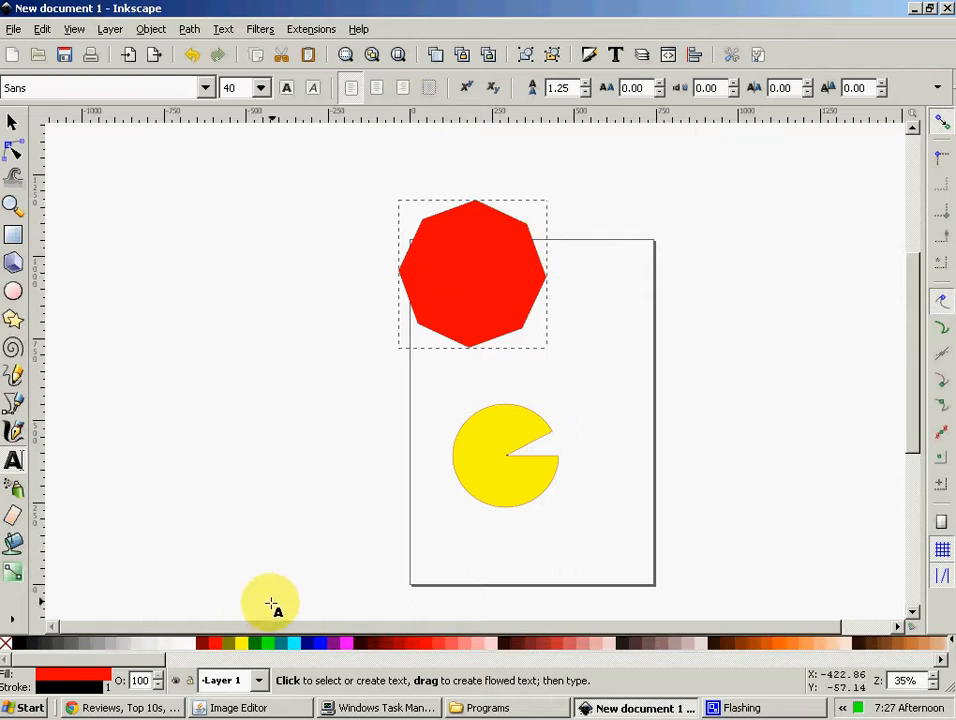
pyautogui.moveTo(430, 251); pyautogui.dragTo(511, 295)
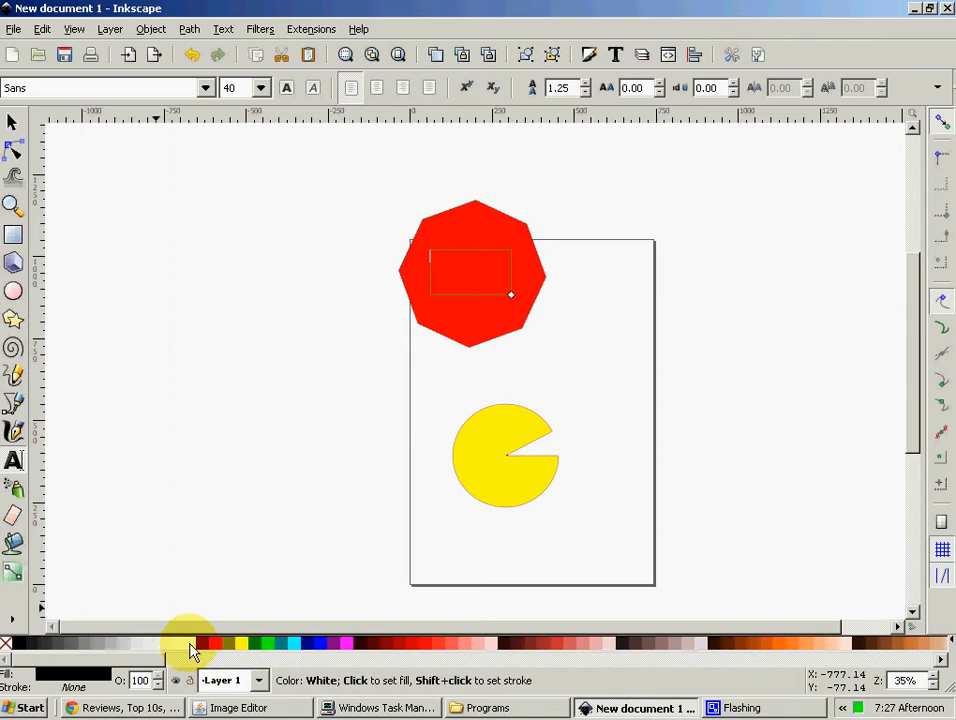
pyautogui.click(191, 646)
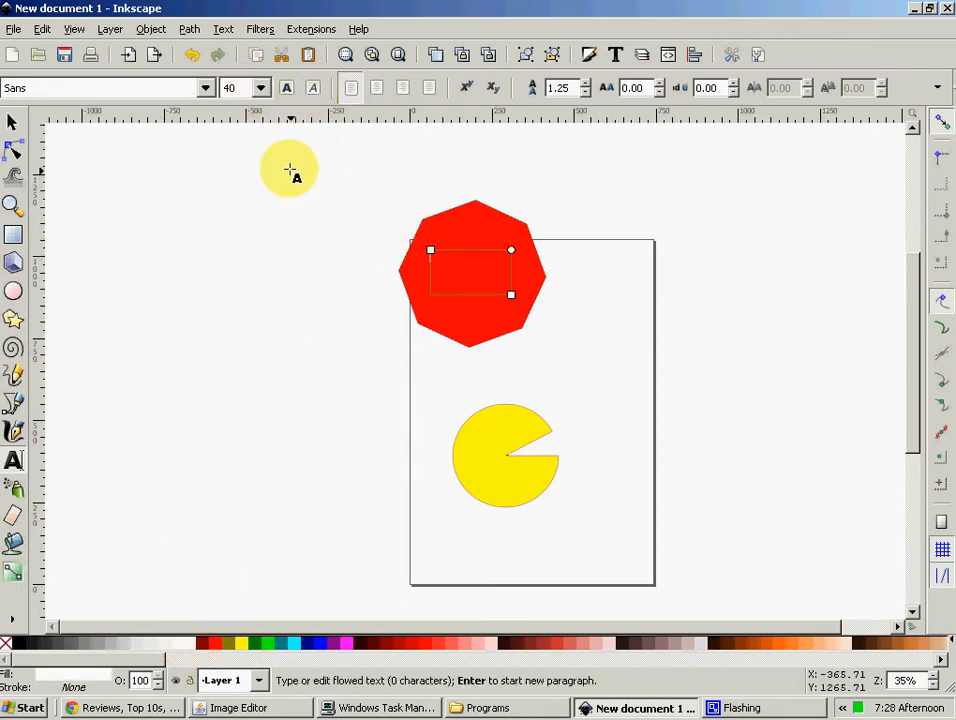
pyautogui.write('Fl')
# Set the font size of the "Stop" text in the red octagon to 72
pyautogui.click(260, 88)
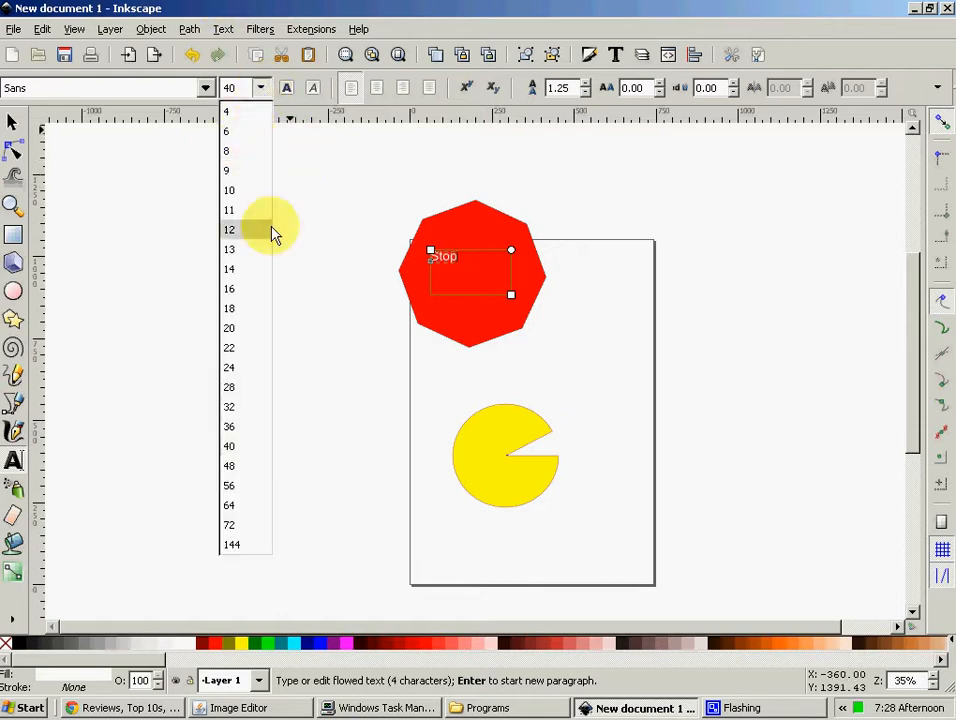
pyautogui.click(245, 505)
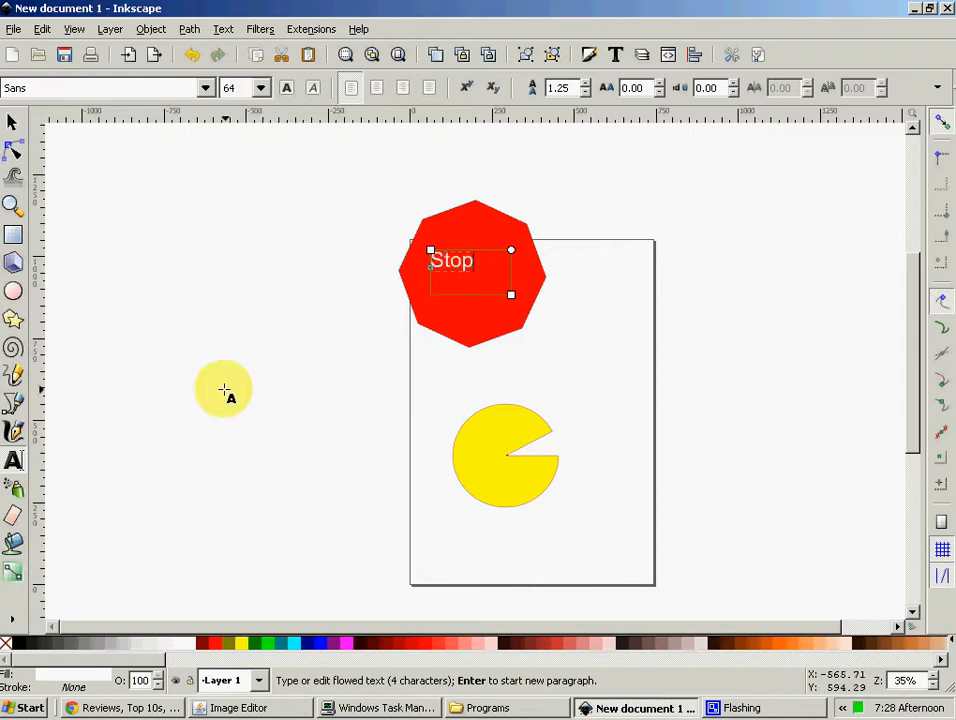
pyautogui.click(256, 89)
pyautogui.click(245, 545)
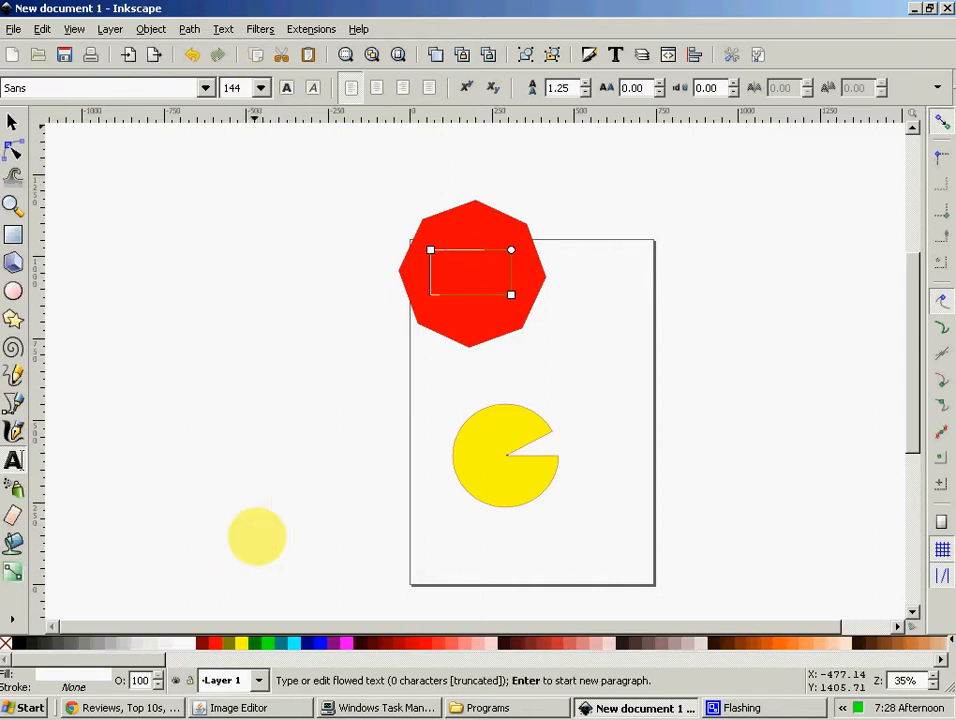
pyautogui.click(260, 88)
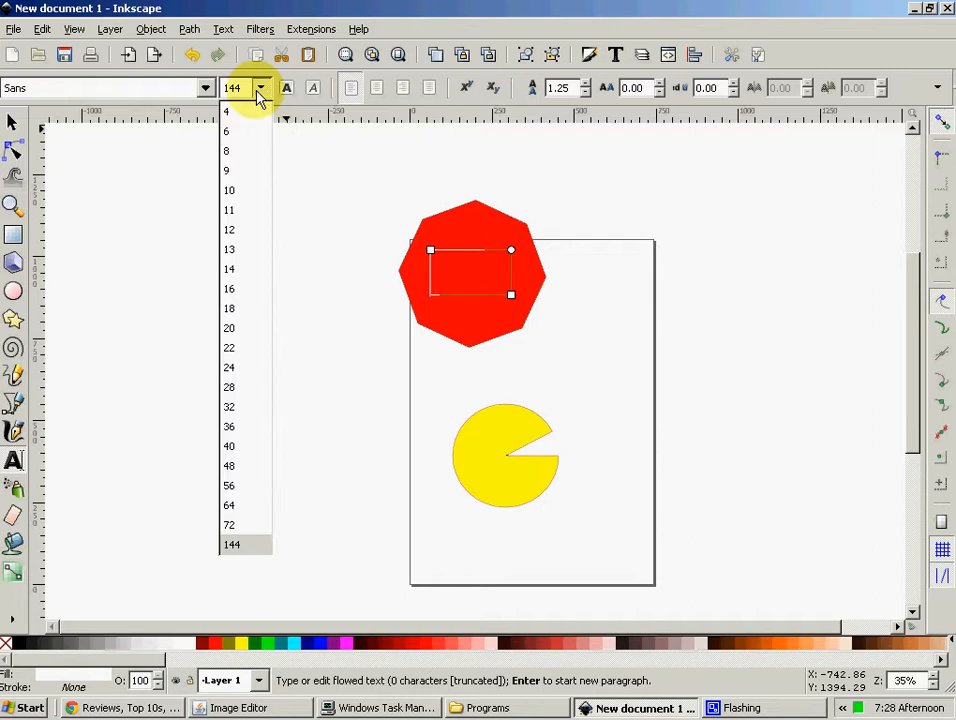
pyautogui.click(231, 526)
# Skew and rotate the yellow pie shape into a tilted oval about 393 by 272 px
pyautogui.click(13, 122)
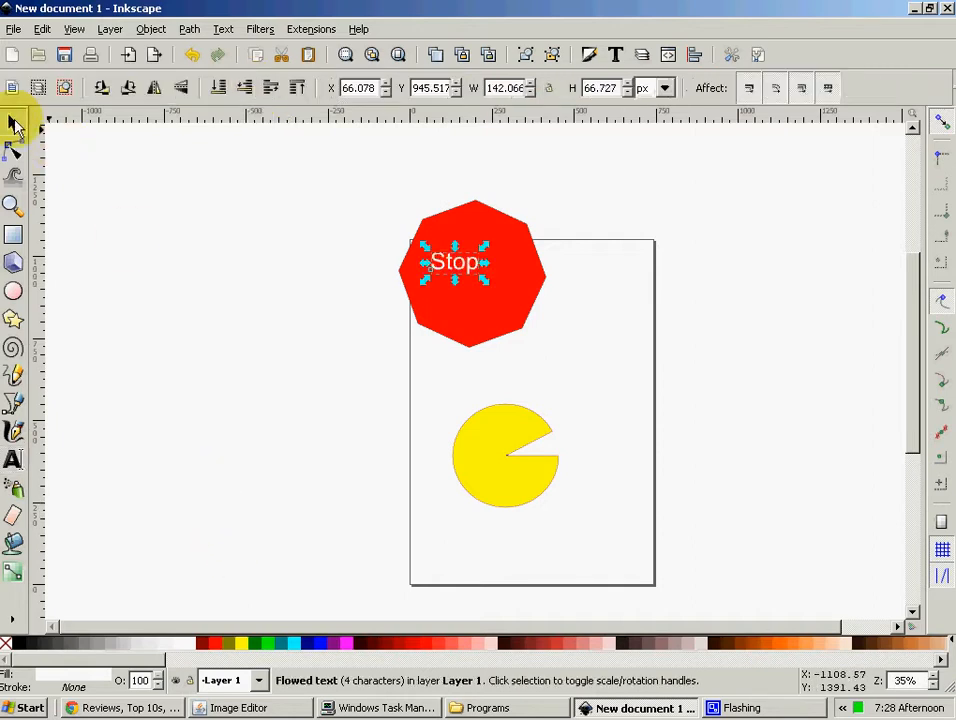
pyautogui.click(498, 510)
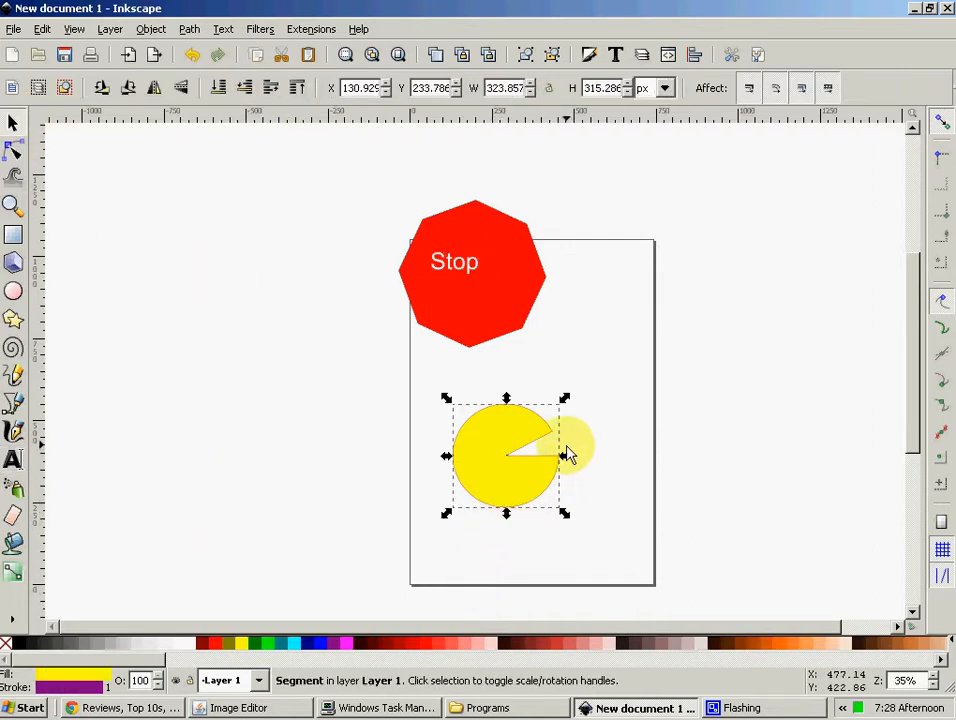
pyautogui.click(552, 464)
pyautogui.moveTo(567, 455)
pyautogui.mouseDown()
pyautogui.moveTo(559, 427)
pyautogui.moveTo(568, 442)
pyautogui.moveTo(562, 484)
pyautogui.moveTo(566, 468)
pyautogui.mouseUp()
pyautogui.moveTo(561, 399); pyautogui.dragTo(570, 186)
pyautogui.scroll(3, 566, 280)
pyautogui.moveTo(505, 349); pyautogui.dragTo(606, 270)
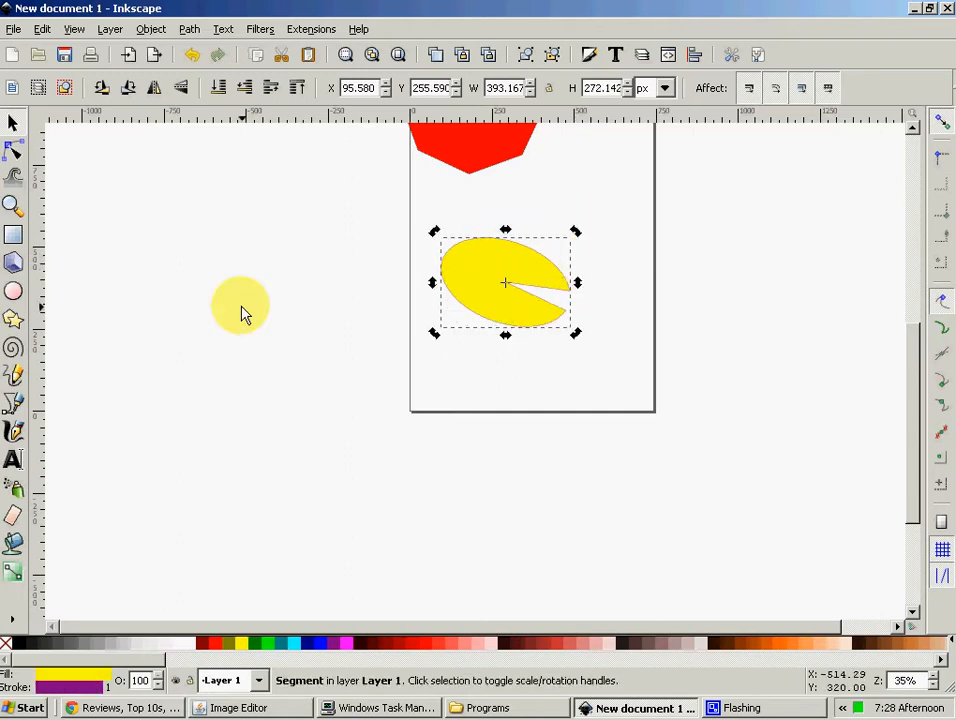
# Select all the objects on the canvas and delete them, leaving the page empty
pyautogui.scroll(5, 149, 423)
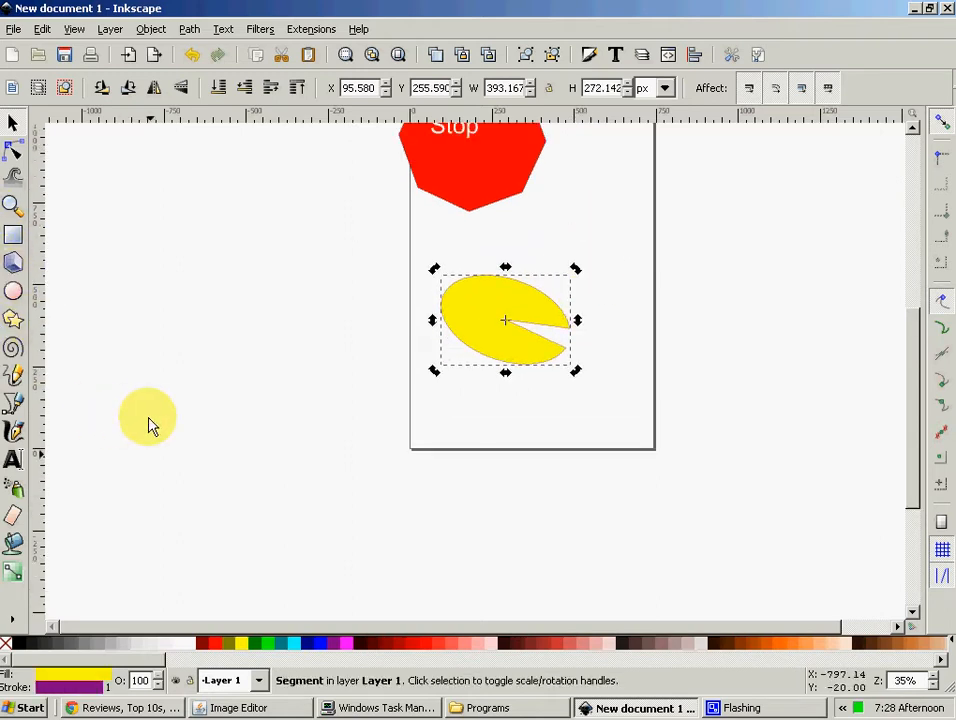
pyautogui.click(10, 350)
pyautogui.click(13, 121)
pyautogui.moveTo(276, 152); pyautogui.dragTo(766, 245)
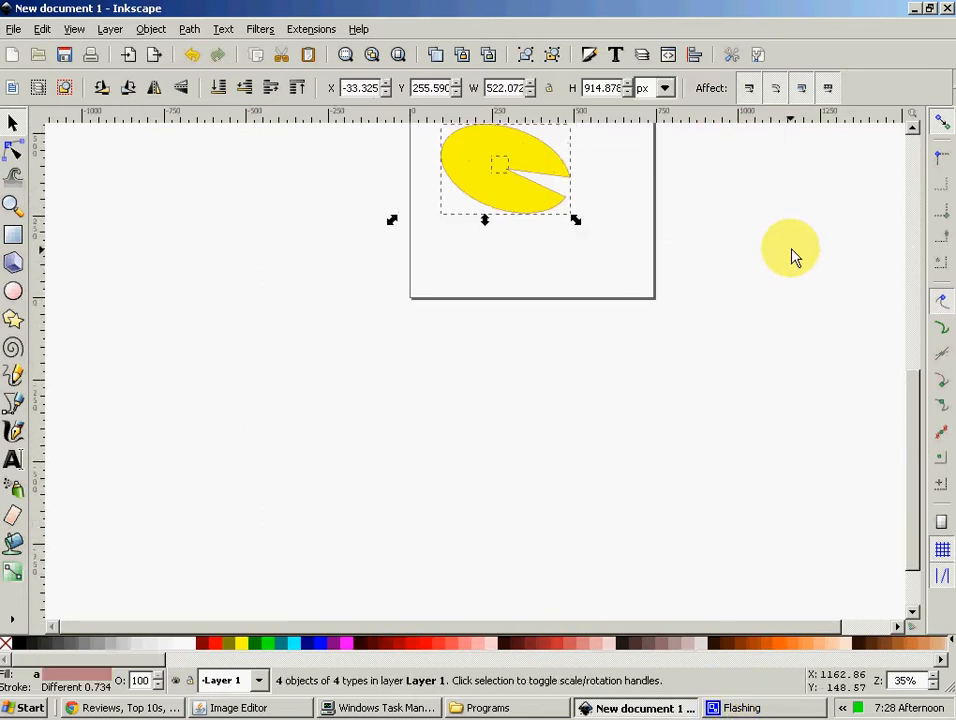
pyautogui.press('Delete')
pyautogui.scroll(6, 838, 270)
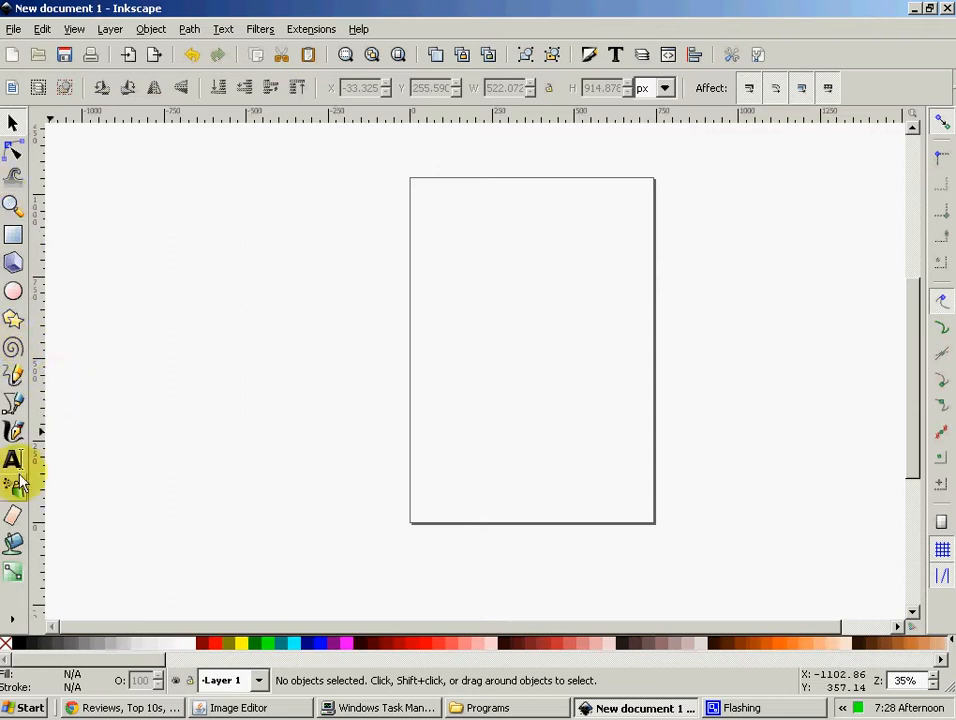
# Draw a 14.01-turn spiral about 232 by 227 px in the upper-left part of the page
pyautogui.click(15, 349)
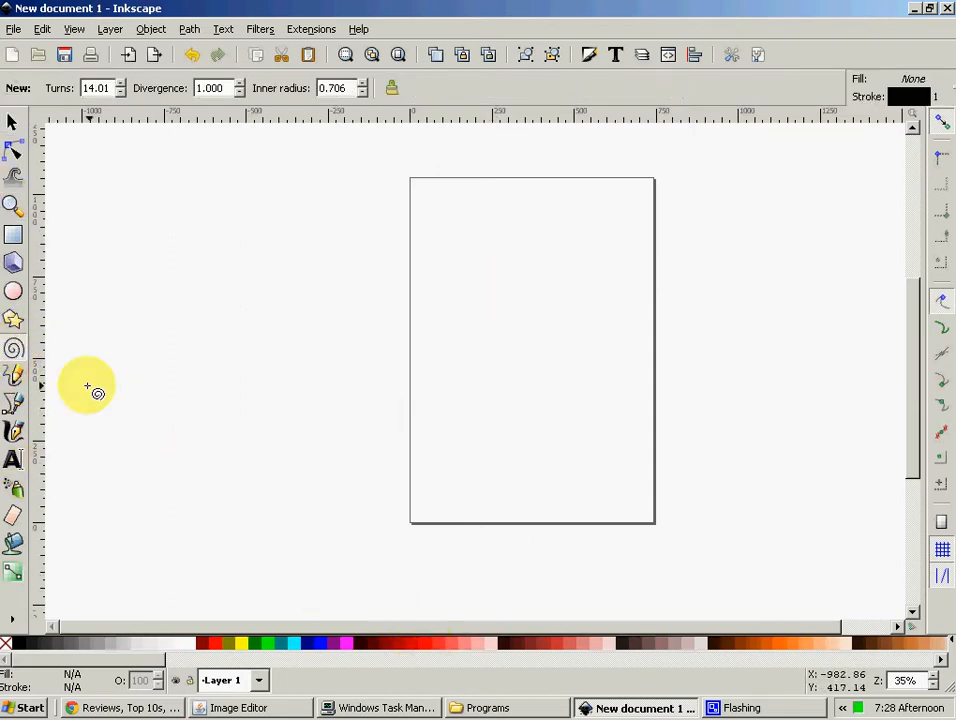
pyautogui.click(14, 375)
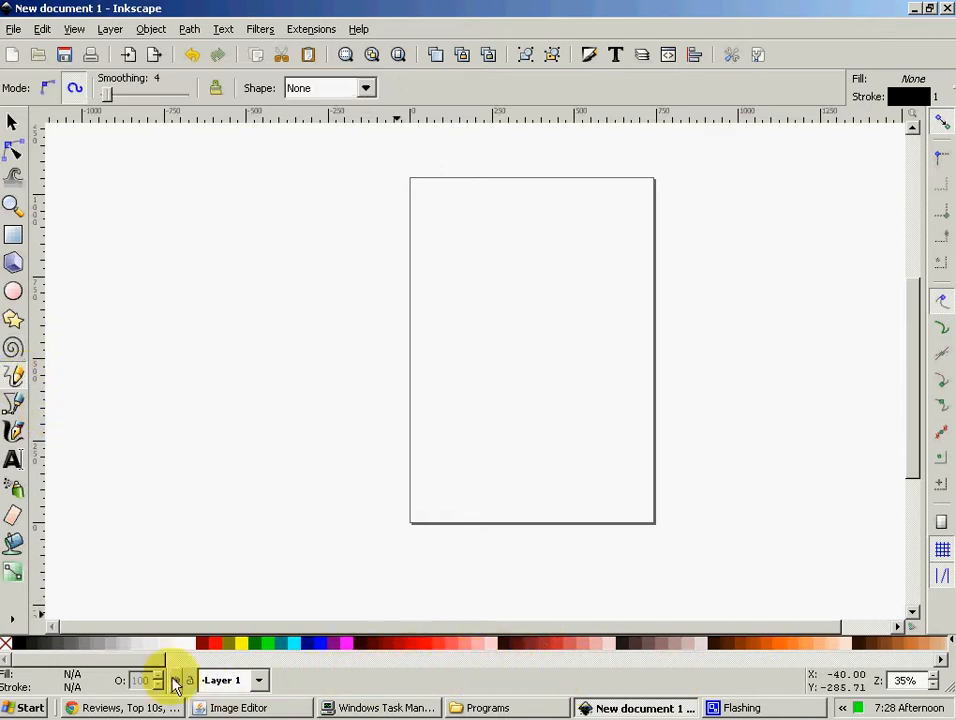
pyautogui.moveTo(128, 662); pyautogui.dragTo(519, 683)
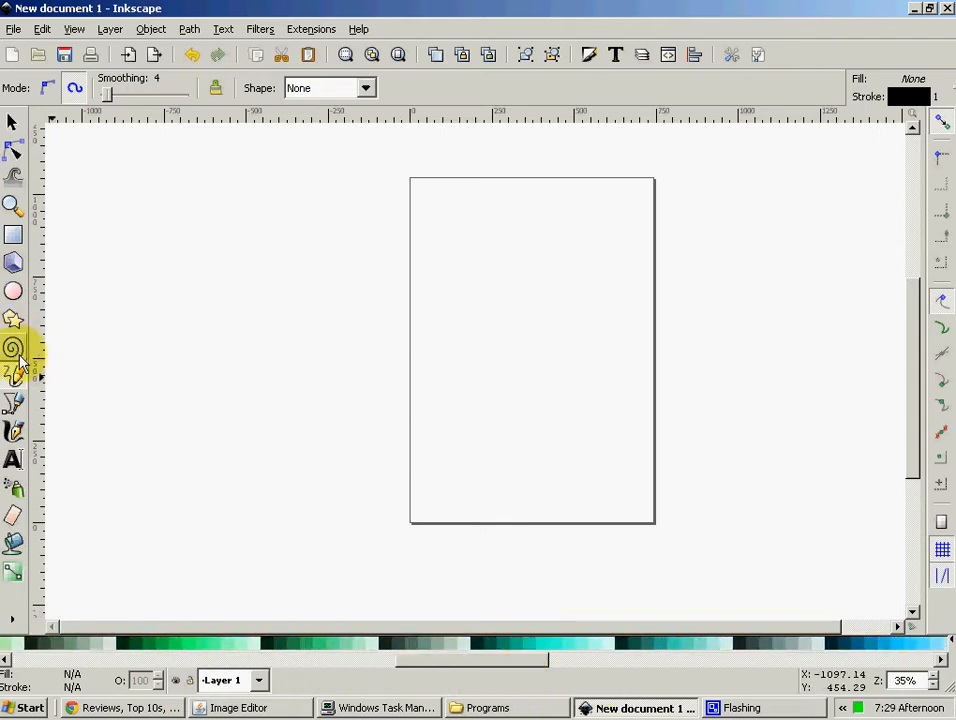
pyautogui.click(13, 347)
pyautogui.moveTo(469, 273); pyautogui.dragTo(500, 296)
pyautogui.click(13, 122)
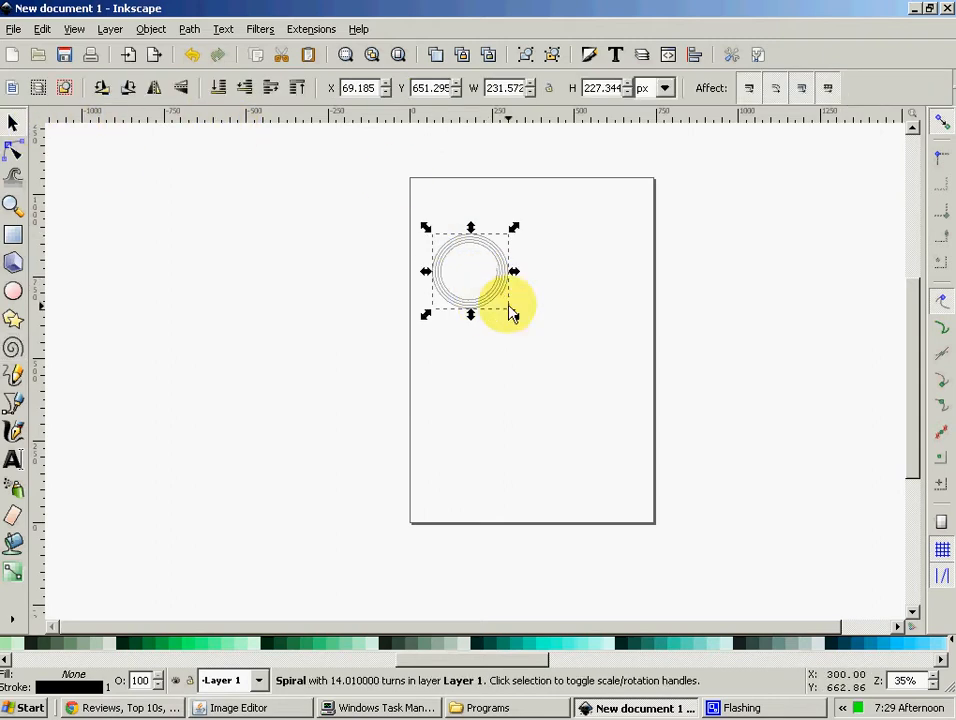
# Reduce the spiral to about 5.68 turns with inner radius 0, fill it red (#FF0000), and deselect it
pyautogui.doubleClick(497, 268)
pyautogui.moveTo(496, 269); pyautogui.dragTo(486, 228)
pyautogui.moveTo(491, 665); pyautogui.dragTo(128, 705)
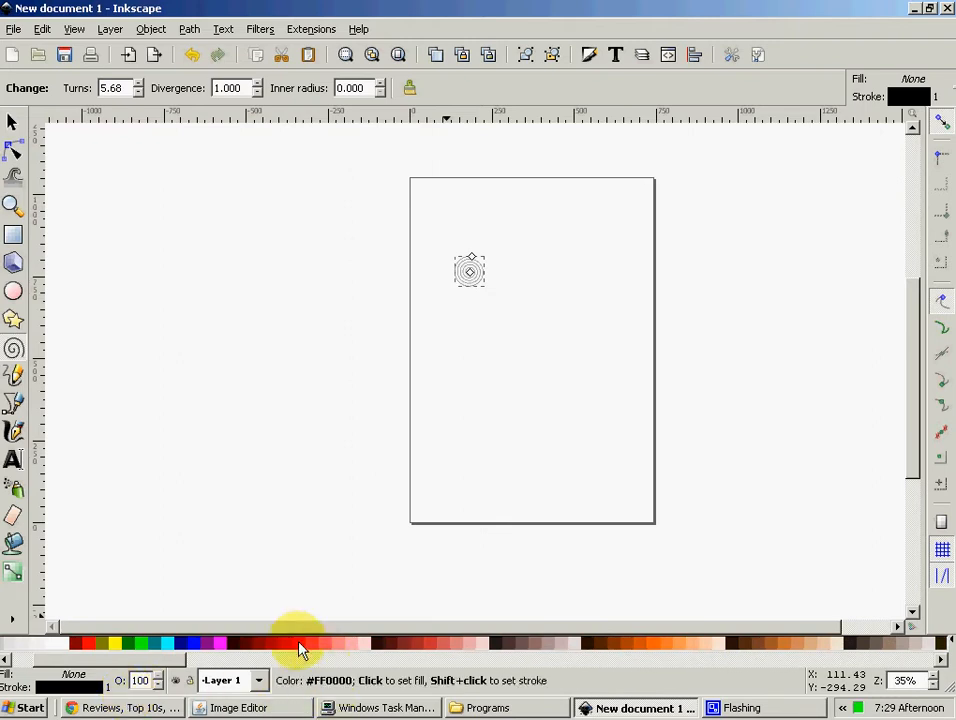
pyautogui.click(13, 122)
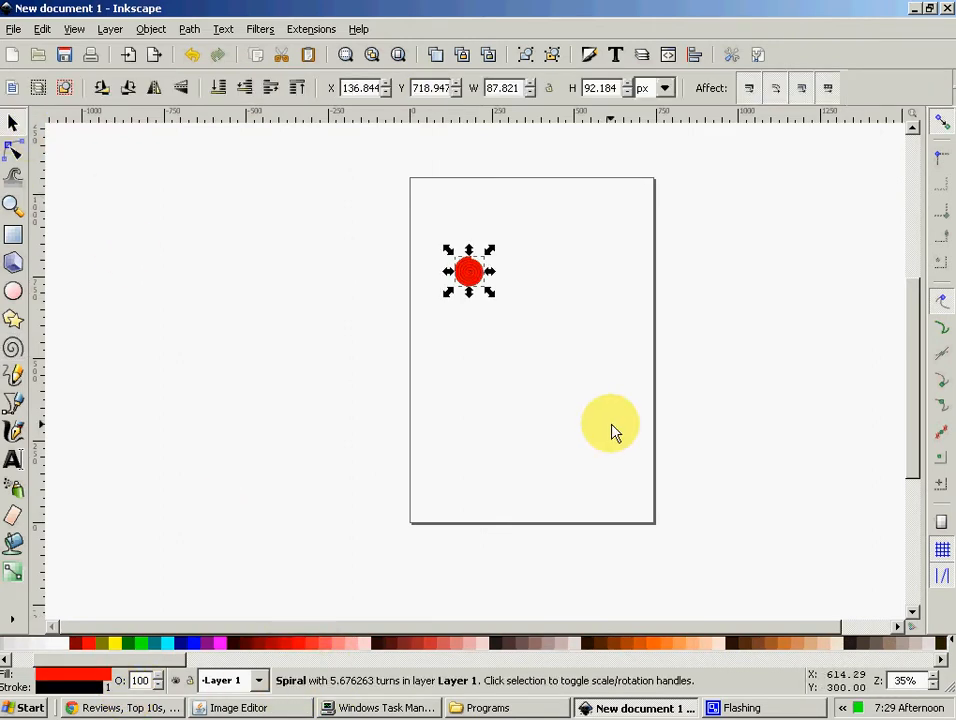
pyautogui.click(587, 408)
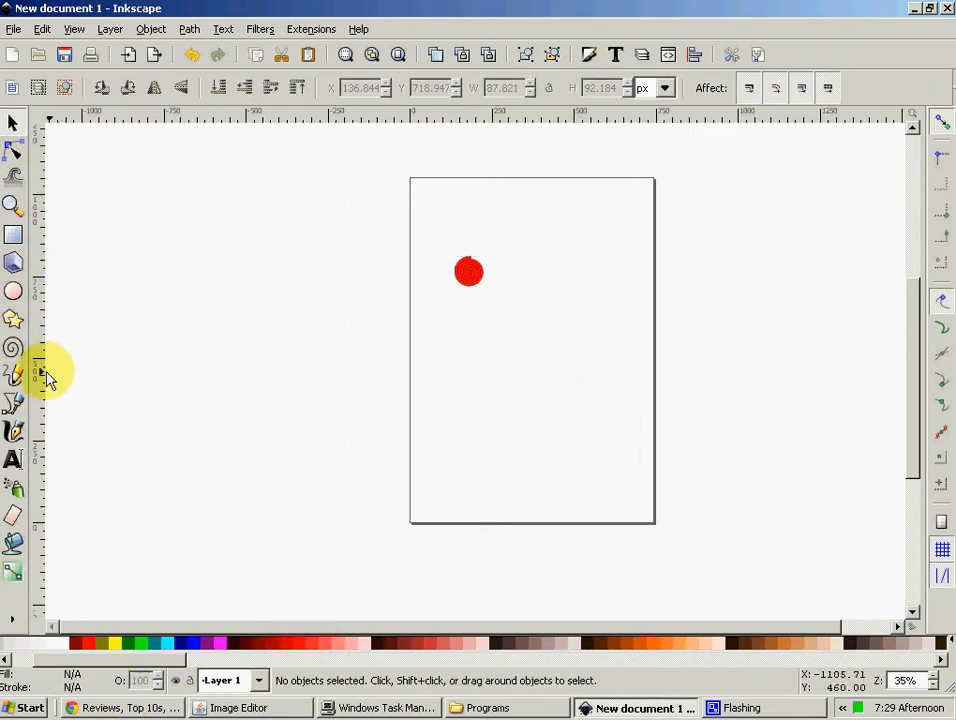
# Draw a closed, roughly square freehand shape in the lower half of the page and fill it light pink
pyautogui.click(14, 375)
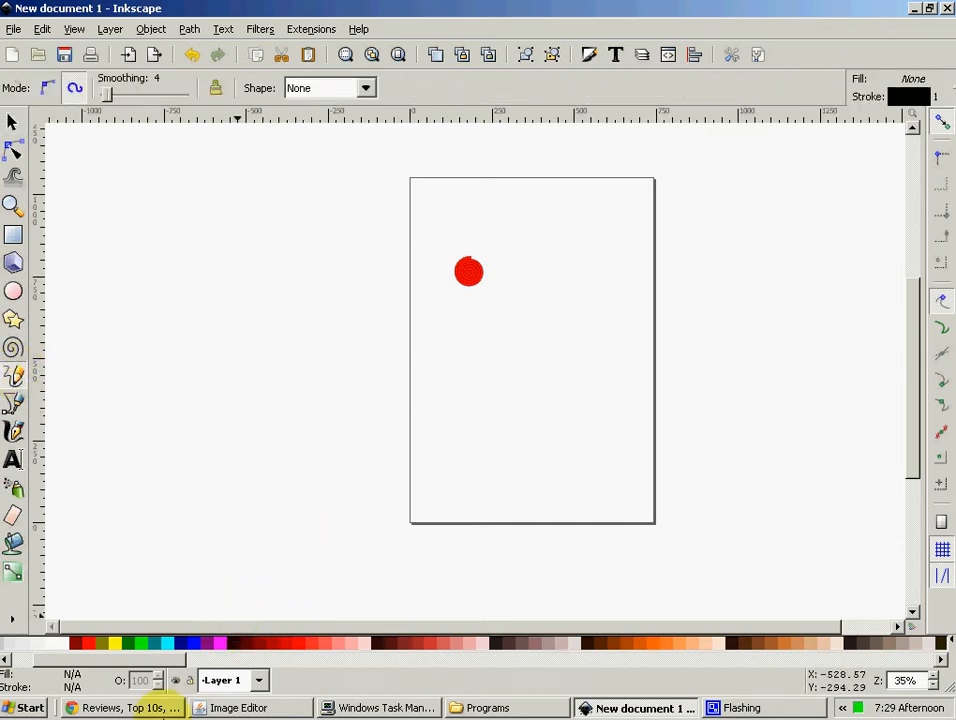
pyautogui.moveTo(160, 668); pyautogui.dragTo(834, 674)
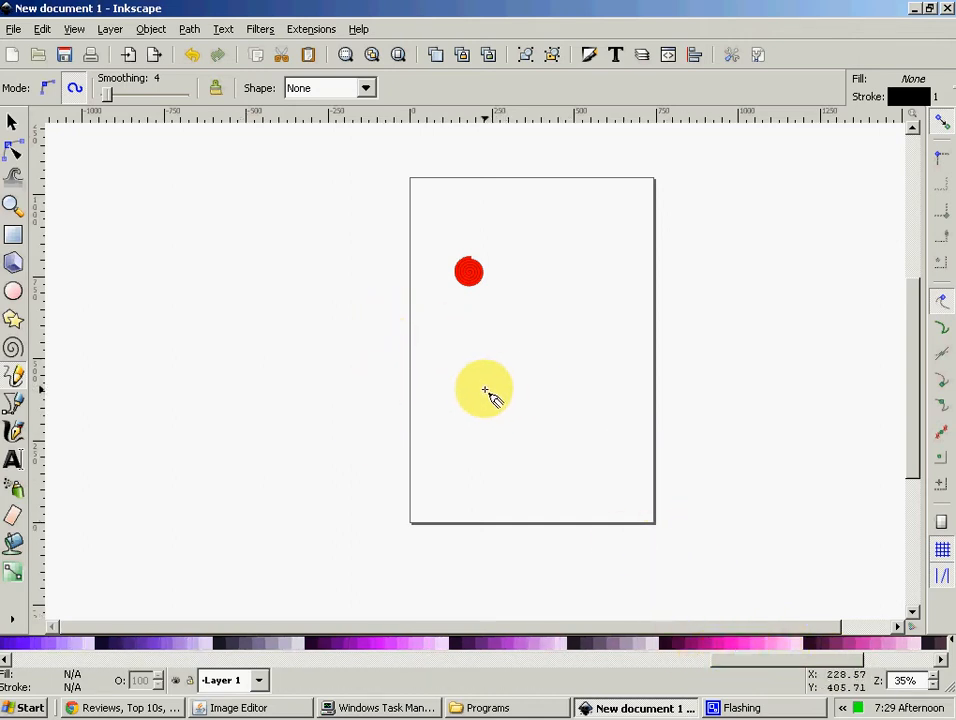
pyautogui.moveTo(488, 379)
pyautogui.mouseDown()
pyautogui.moveTo(489, 445)
pyautogui.moveTo(495, 461)
pyautogui.moveTo(518, 469)
pyautogui.moveTo(557, 463)
pyautogui.moveTo(572, 432)
pyautogui.moveTo(571, 394)
pyautogui.mouseUp()
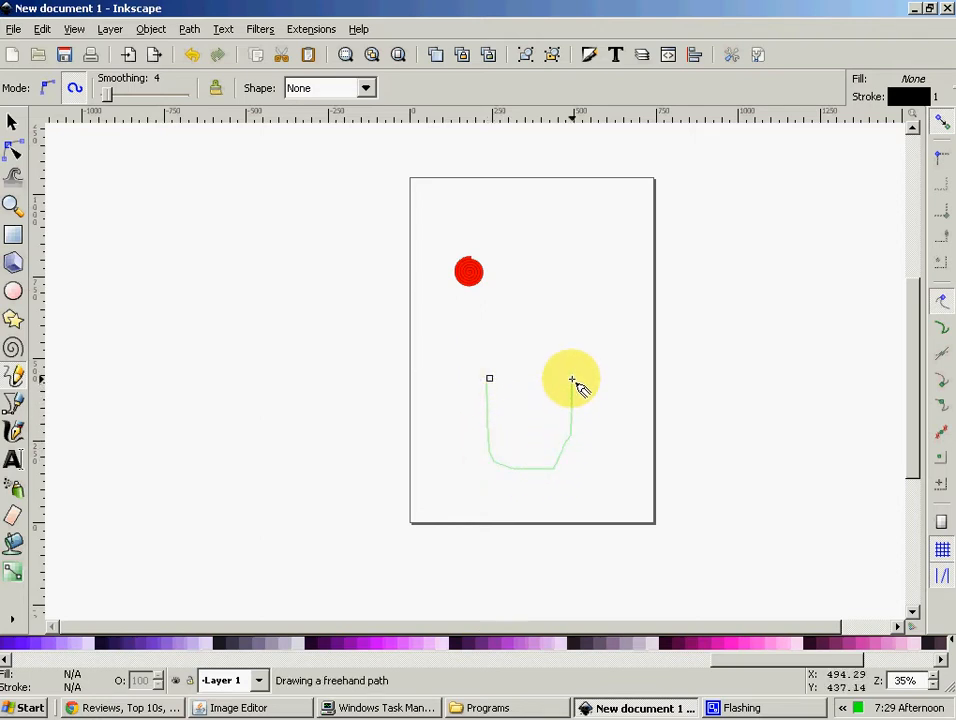
pyautogui.moveTo(559, 381); pyautogui.dragTo(490, 381)
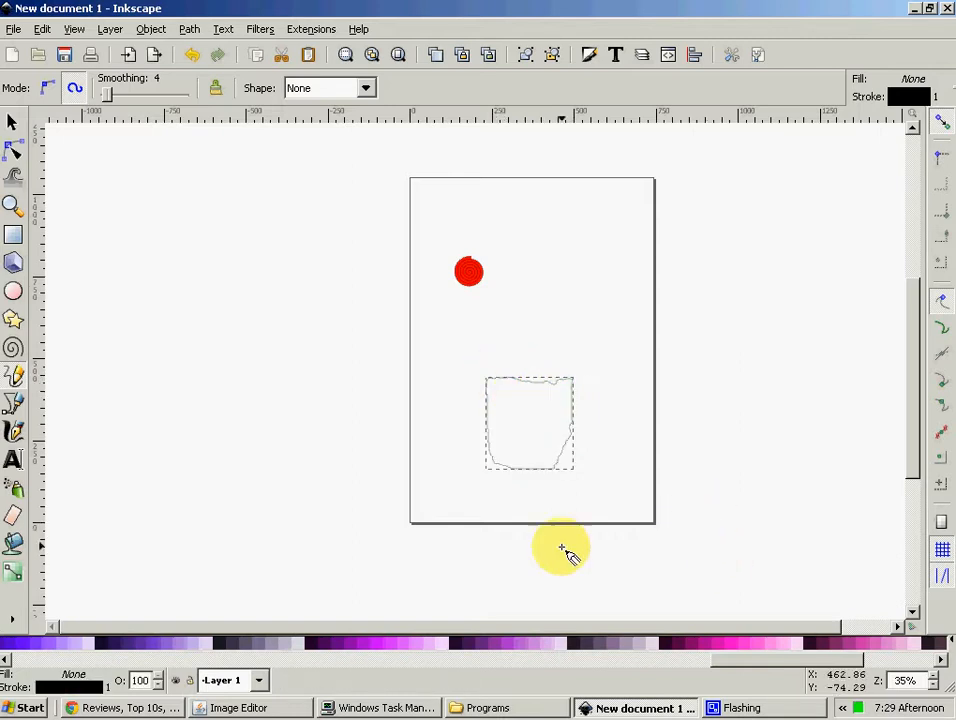
pyautogui.click(785, 650)
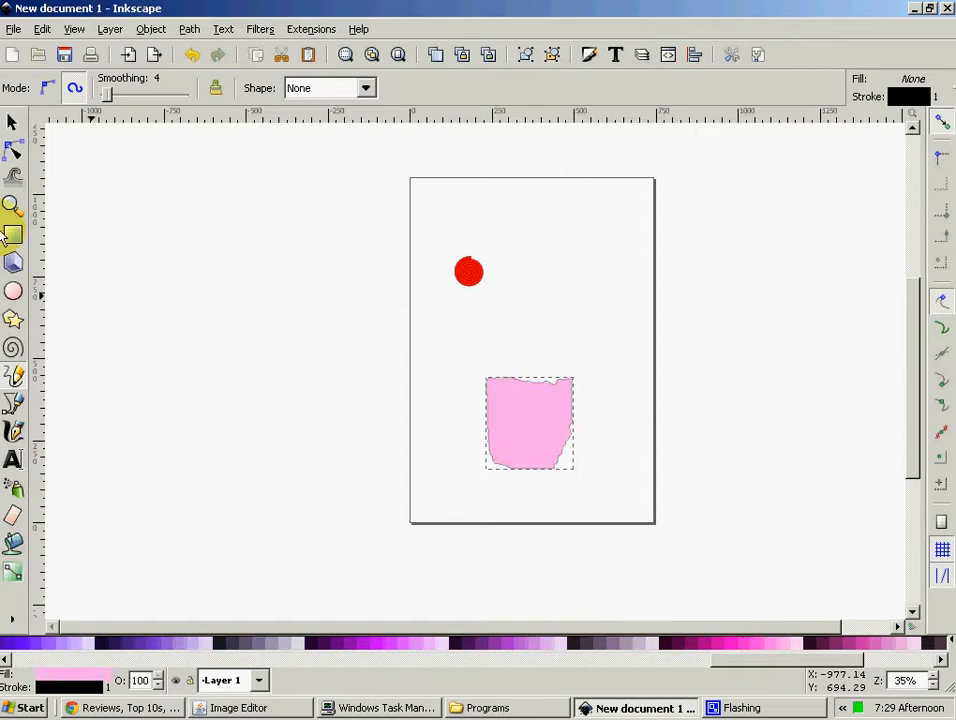
# Copy the red spiral, paste it, and move the copy onto the upper-right part of the pink shape
pyautogui.click(12, 122)
pyautogui.click(469, 277)
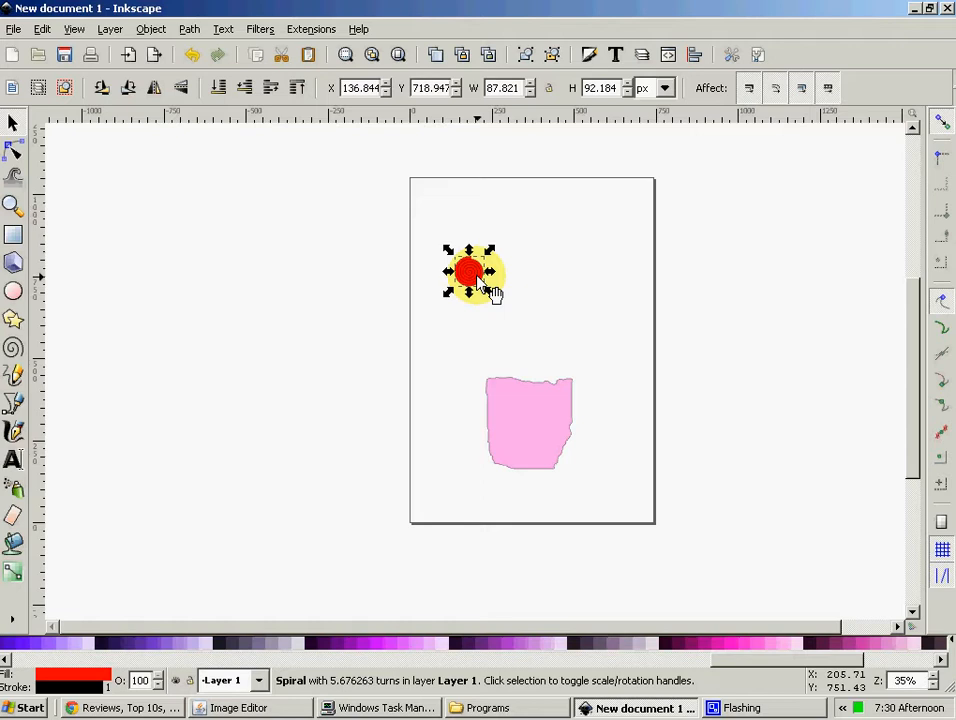
pyautogui.press('ctrl')
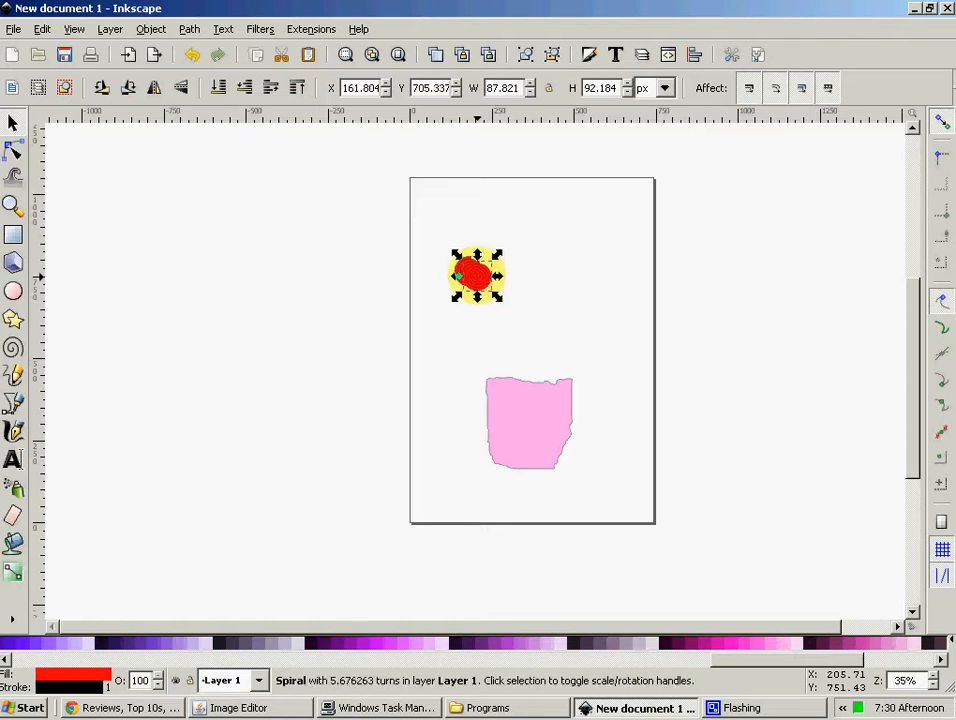
pyautogui.moveTo(490, 274); pyautogui.dragTo(553, 366)
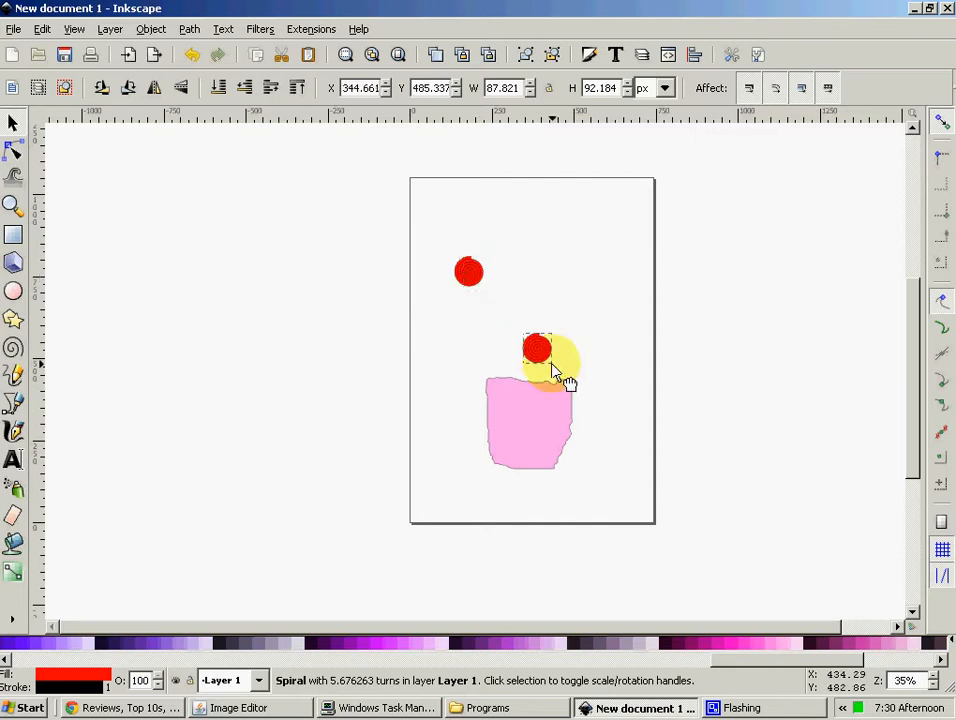
# Move the original red spiral outside the pink shape's right edge and paste another copy onto the shape's upper-left part
pyautogui.moveTo(476, 290); pyautogui.dragTo(512, 397)
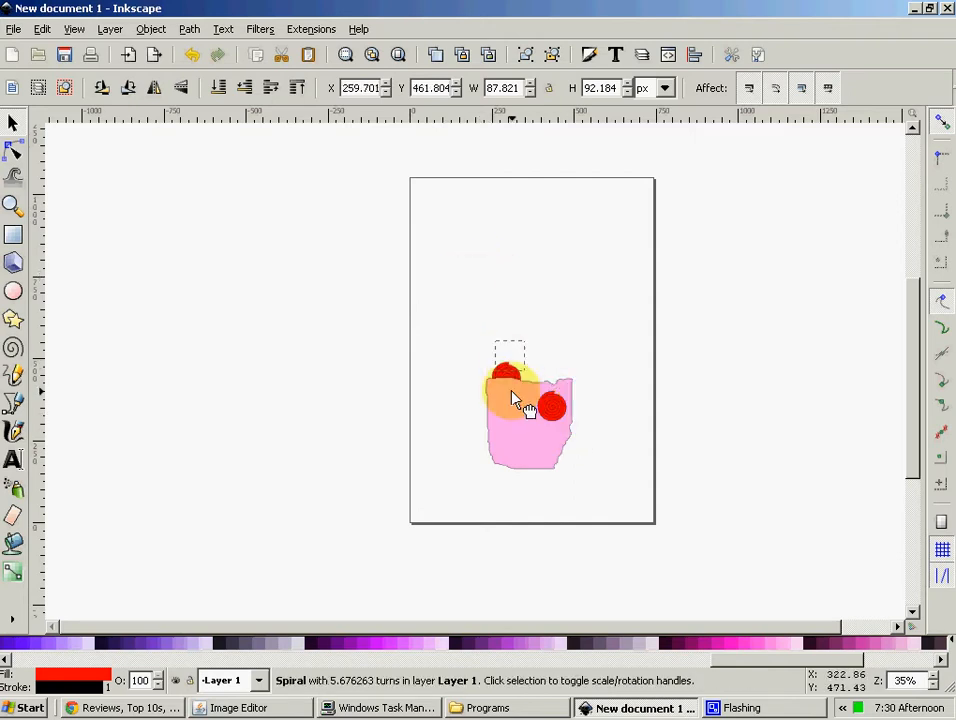
pyautogui.moveTo(525, 440); pyautogui.dragTo(548, 342)
pyautogui.click(512, 343)
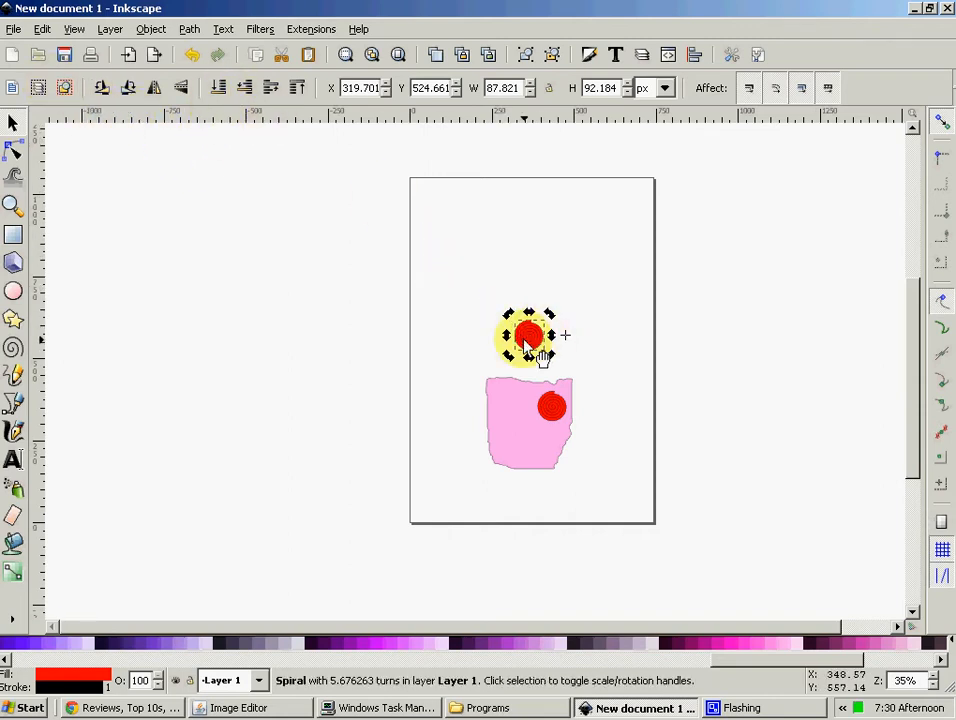
pyautogui.moveTo(542, 348); pyautogui.dragTo(620, 453)
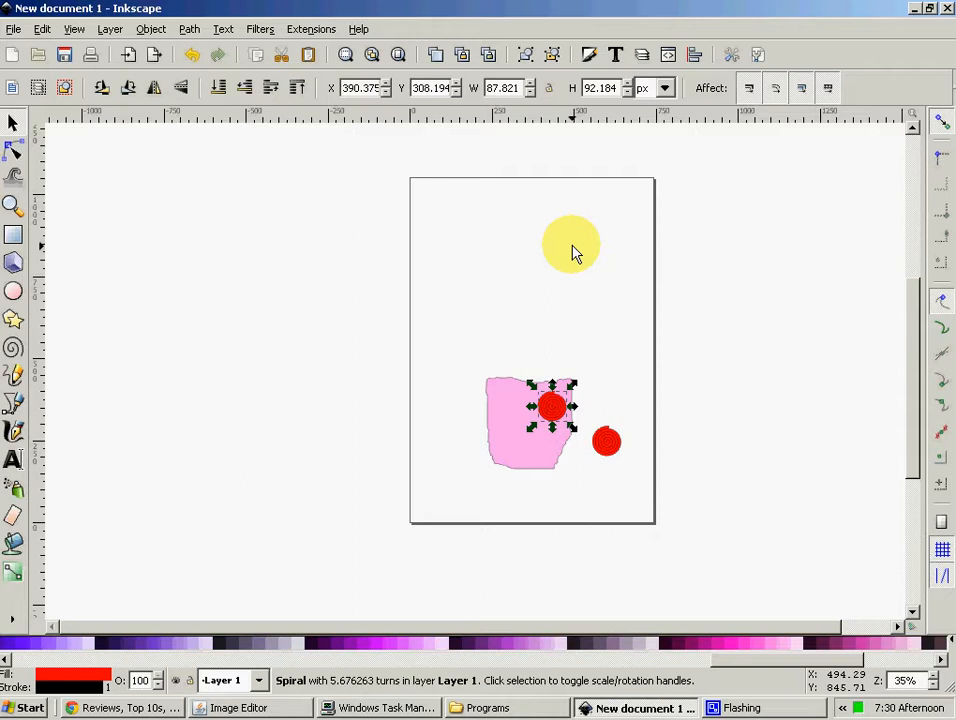
pyautogui.hotkey('ctrl', 'v')
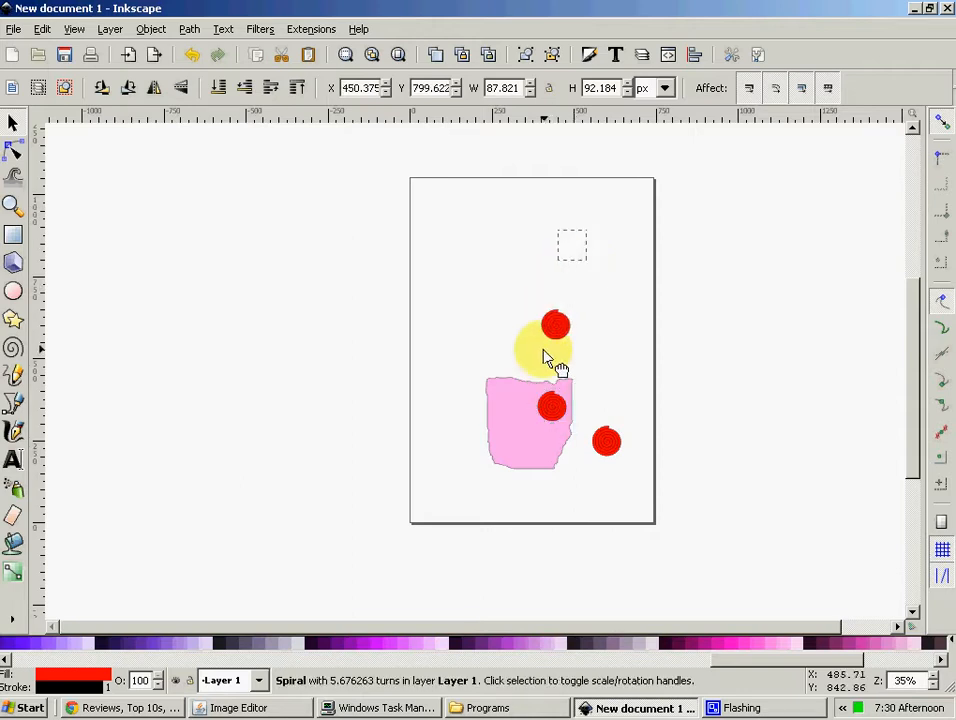
pyautogui.moveTo(513, 425); pyautogui.dragTo(498, 428)
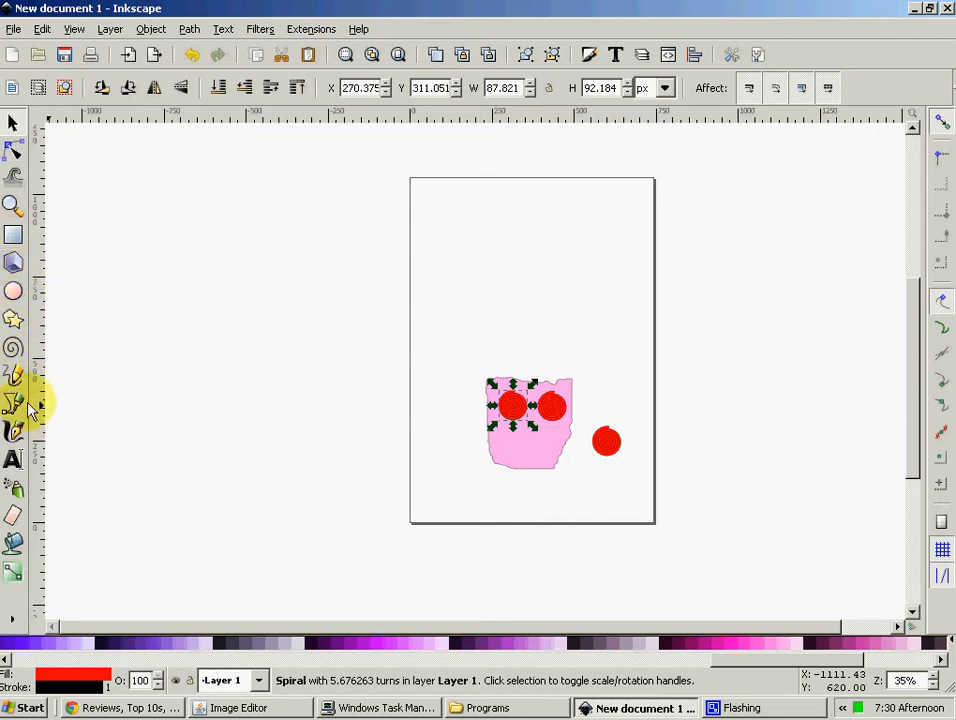
# Draw a small black pie-shaped ellipse below the two spirals on the pink shape, keeping the spirals red, and activate the Calligraphy tool
pyautogui.click(13, 293)
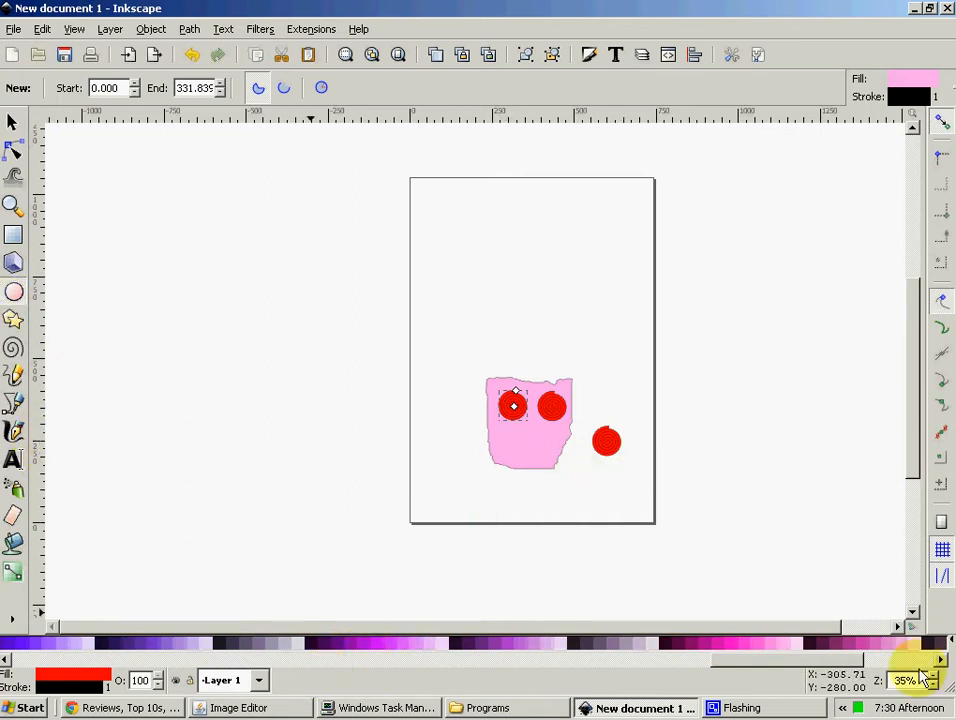
pyautogui.moveTo(752, 665); pyautogui.dragTo(10, 665)
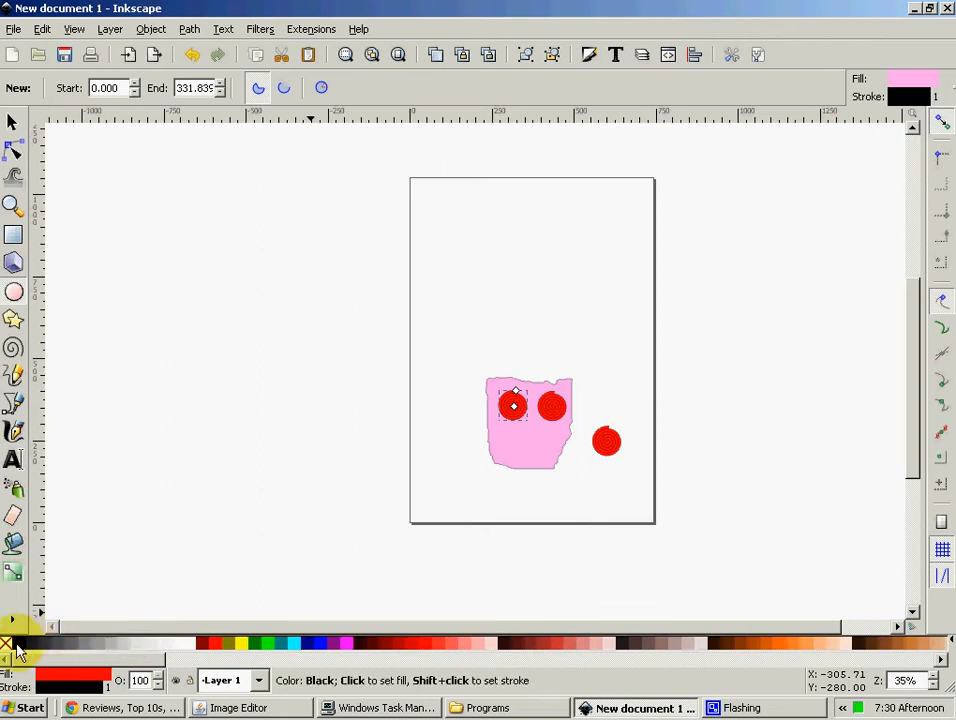
pyautogui.click(17, 650)
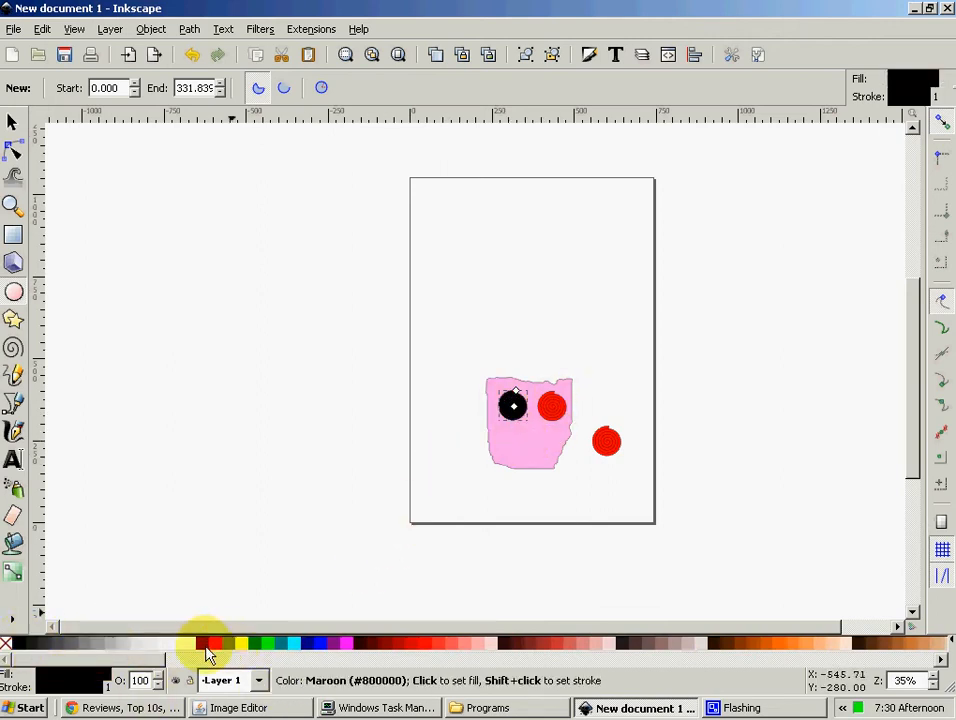
pyautogui.click(214, 645)
pyautogui.moveTo(514, 438); pyautogui.dragTo(527, 451)
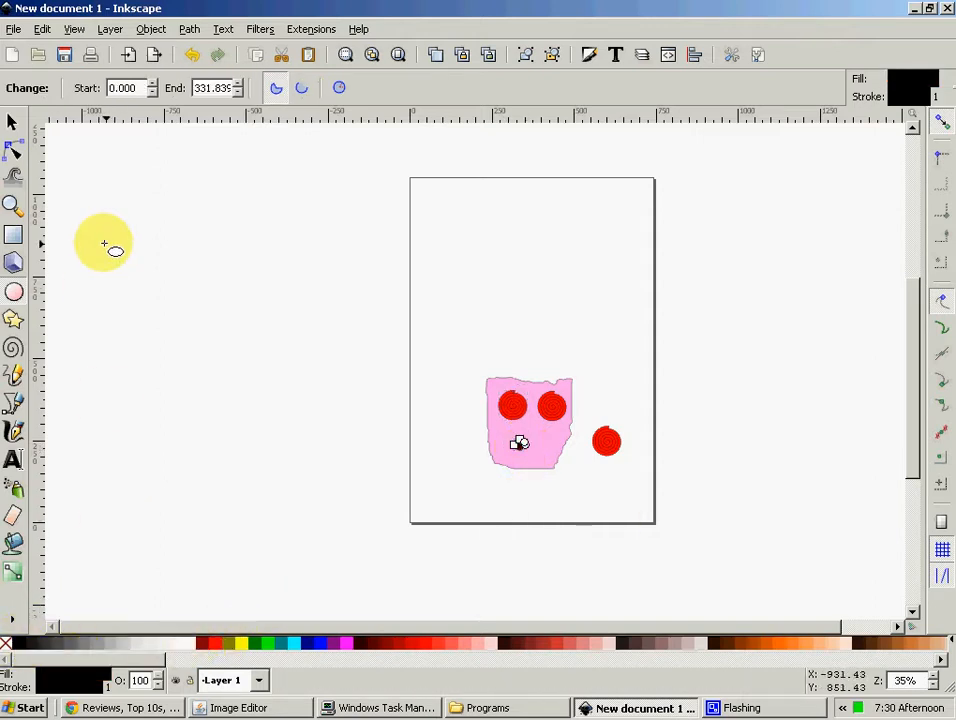
pyautogui.click(23, 433)
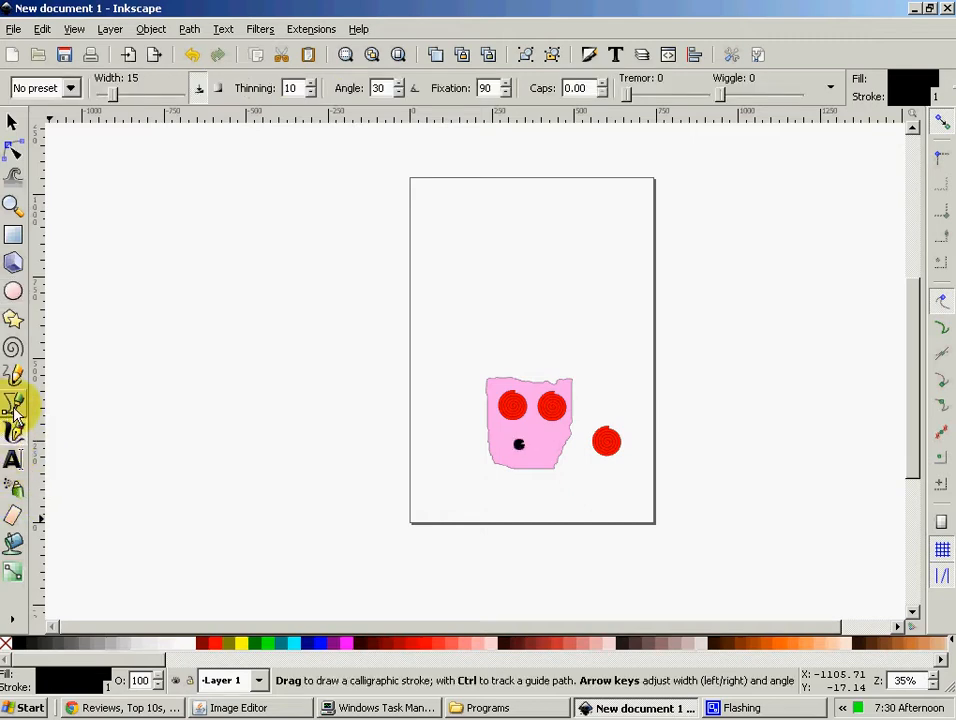
# Draw a closed Bezier path with curved and straight segments, about 215 by 230 px, above the pink shape
pyautogui.click(14, 405)
pyautogui.moveTo(468, 295); pyautogui.dragTo(528, 270)
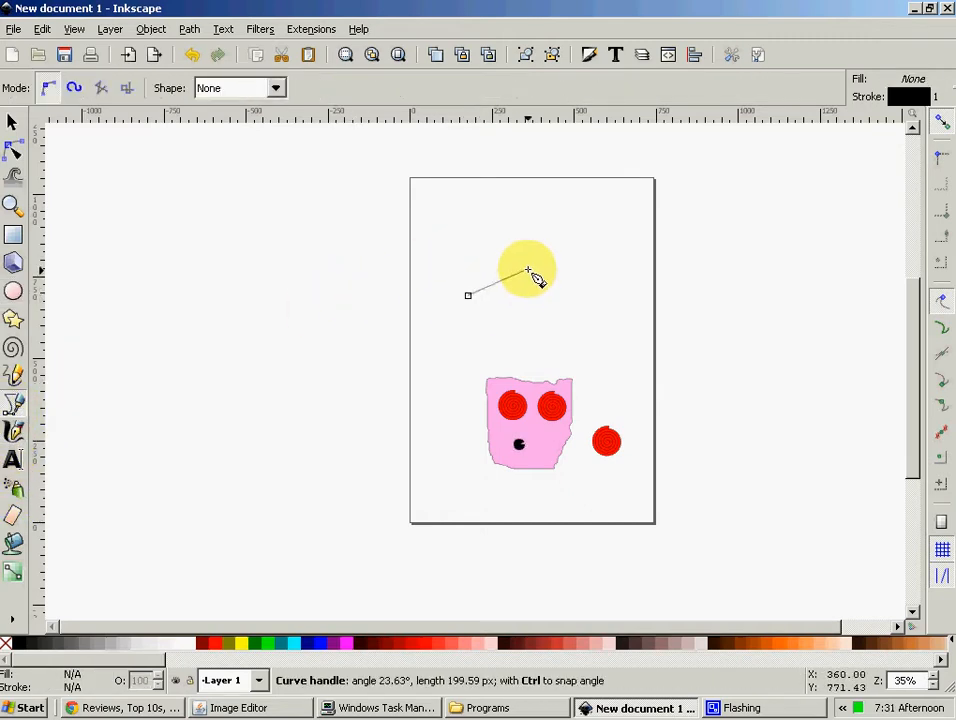
pyautogui.click(492, 342)
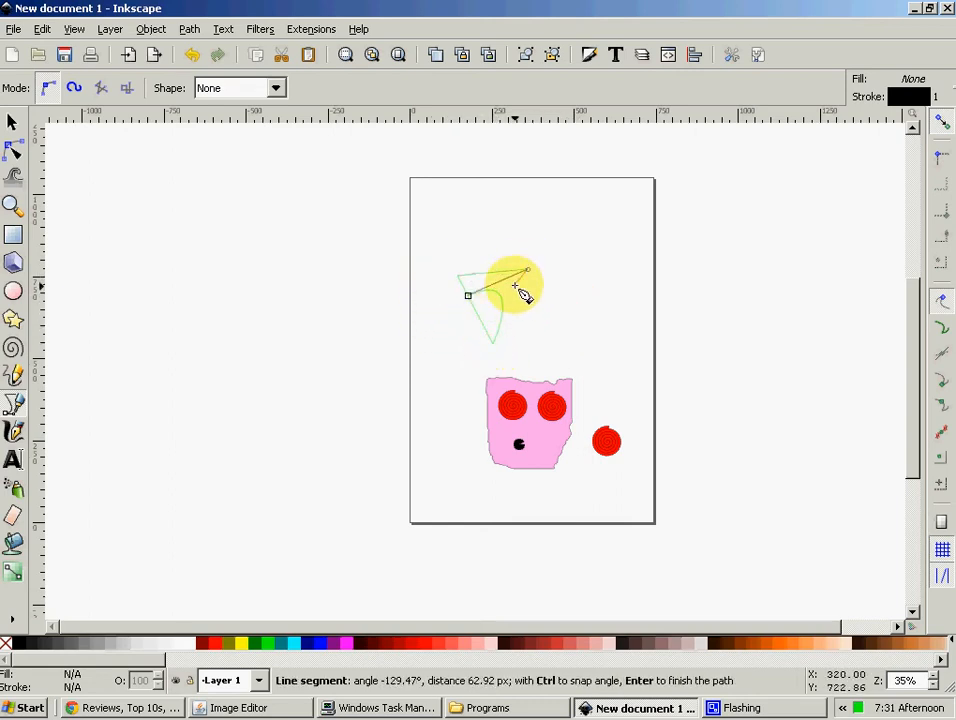
pyautogui.click(468, 297)
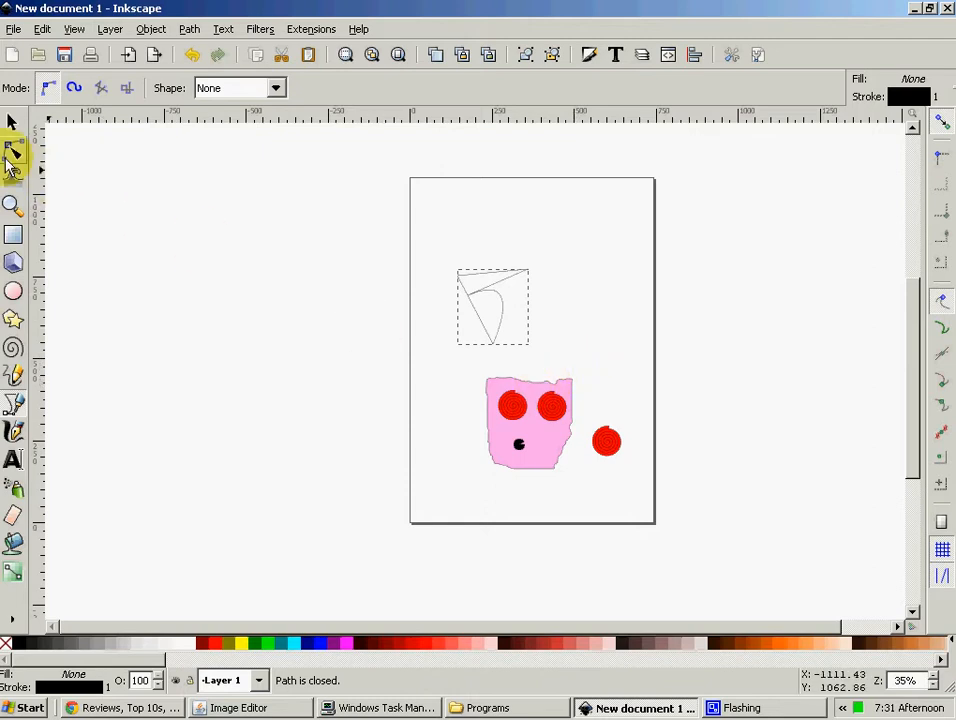
# Delete the Bezier path above the pink shape
pyautogui.click(13, 125)
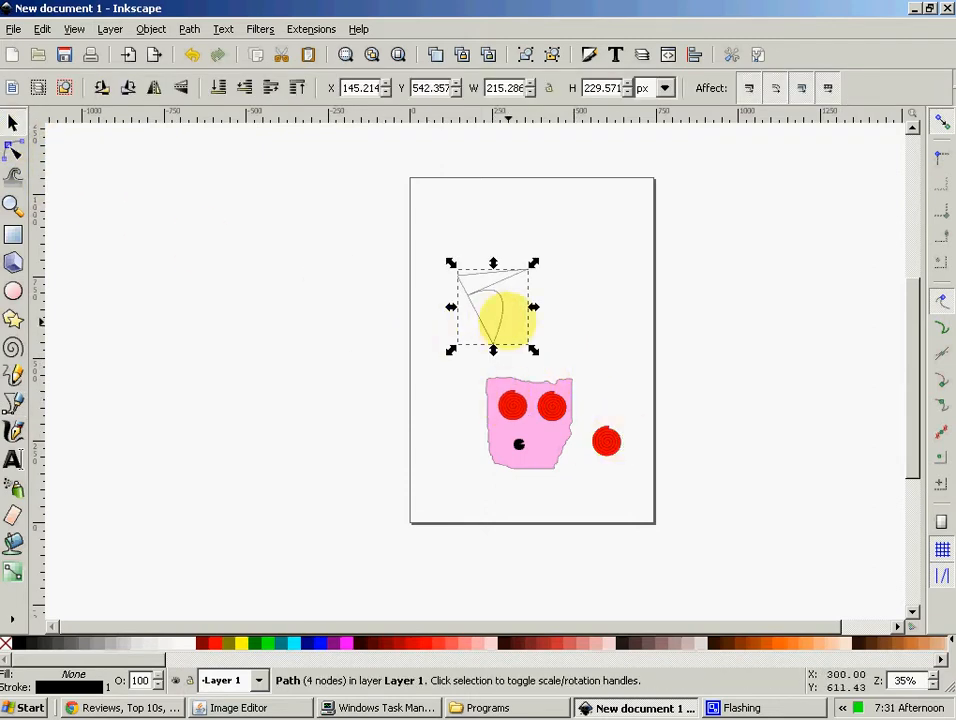
pyautogui.click(519, 307)
pyautogui.click(489, 290)
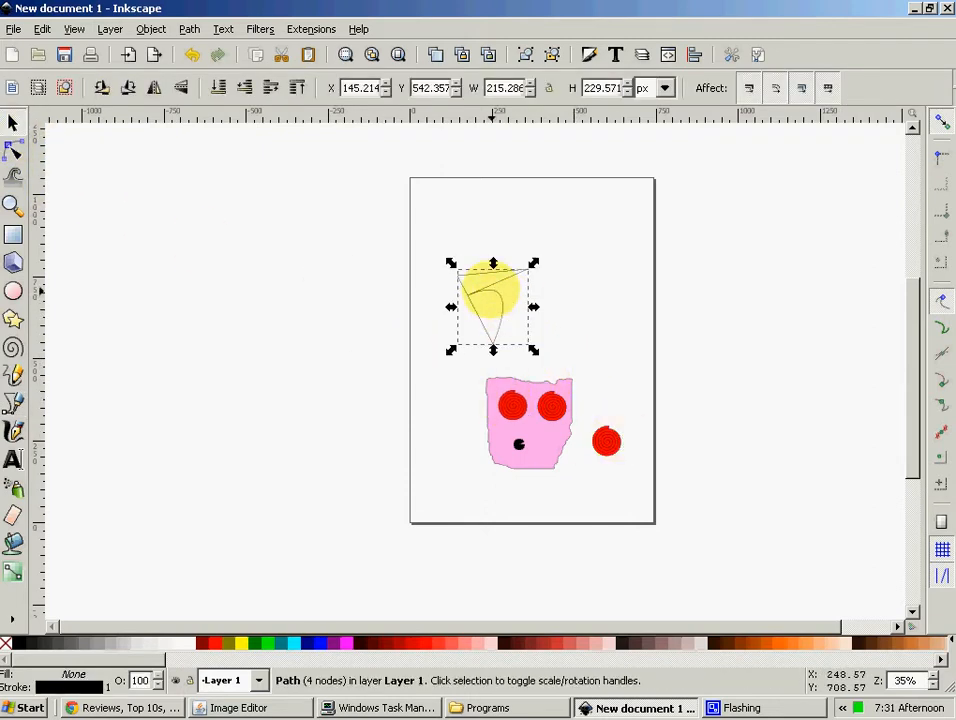
pyautogui.press('Delete')
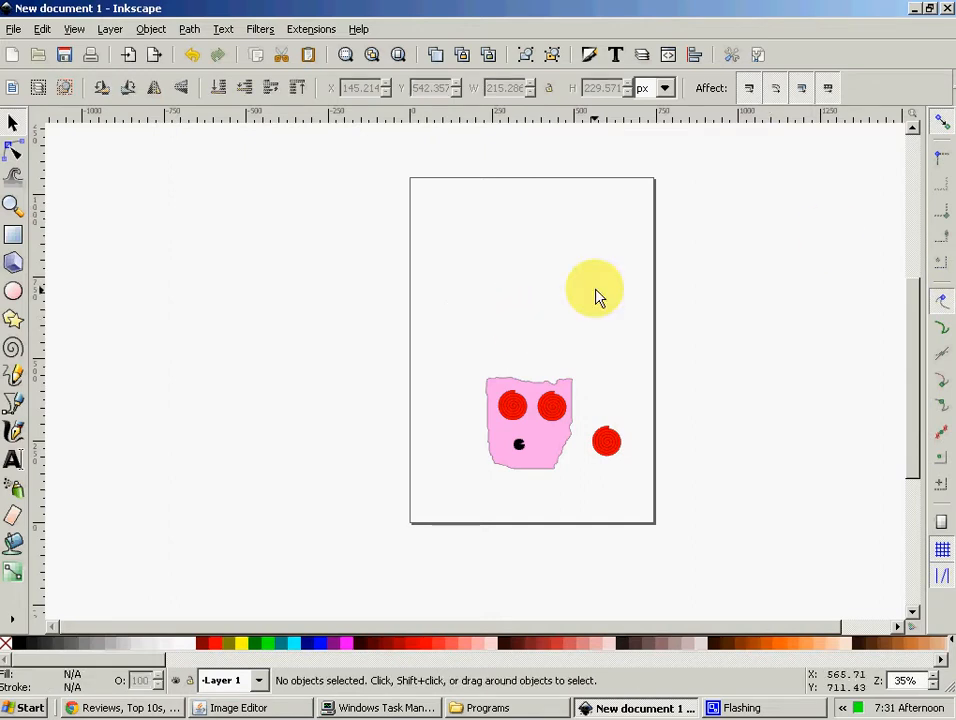
# Try to draw a closed, pointed Bezier shape rising from the pink shape's upper edge
pyautogui.click(13, 403)
pyautogui.scroll(-1, 508, 331)
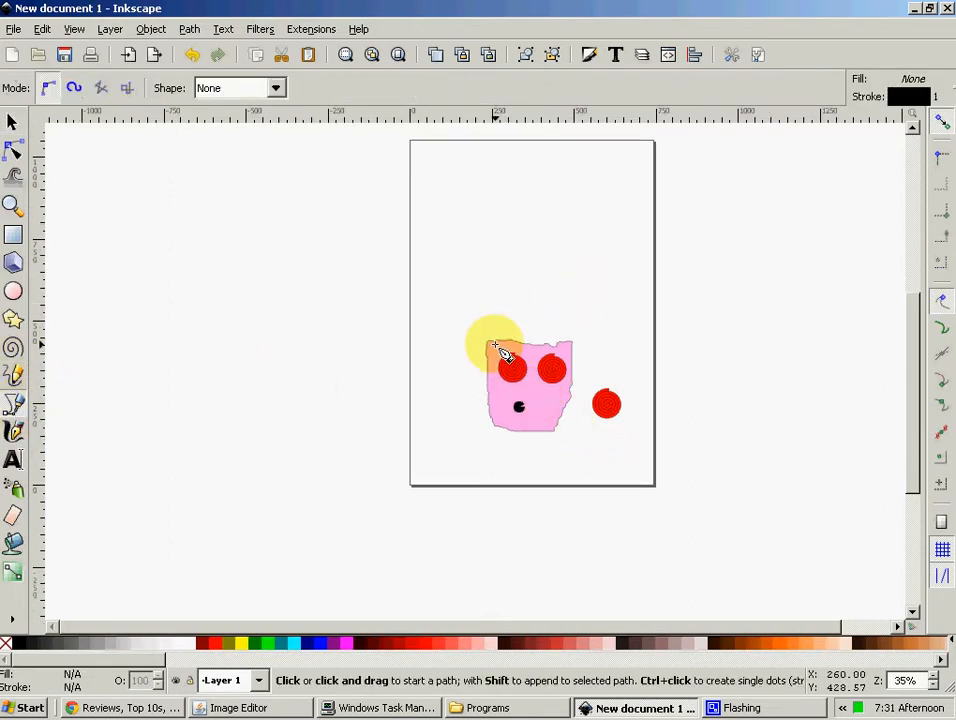
pyautogui.moveTo(487, 344); pyautogui.dragTo(571, 344)
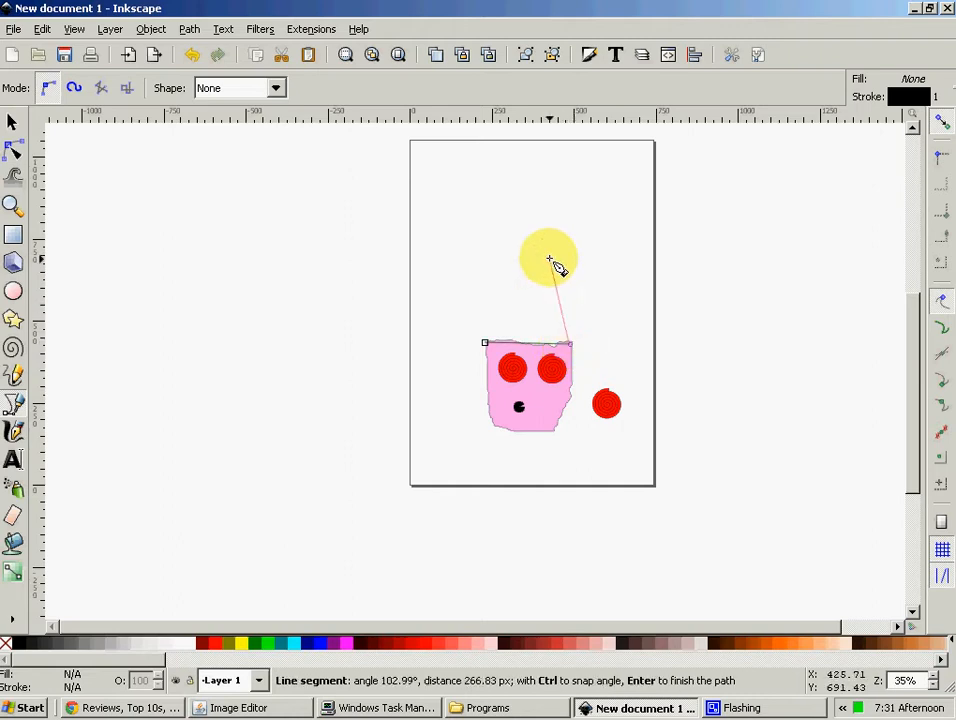
pyautogui.moveTo(570, 276); pyautogui.dragTo(486, 343)
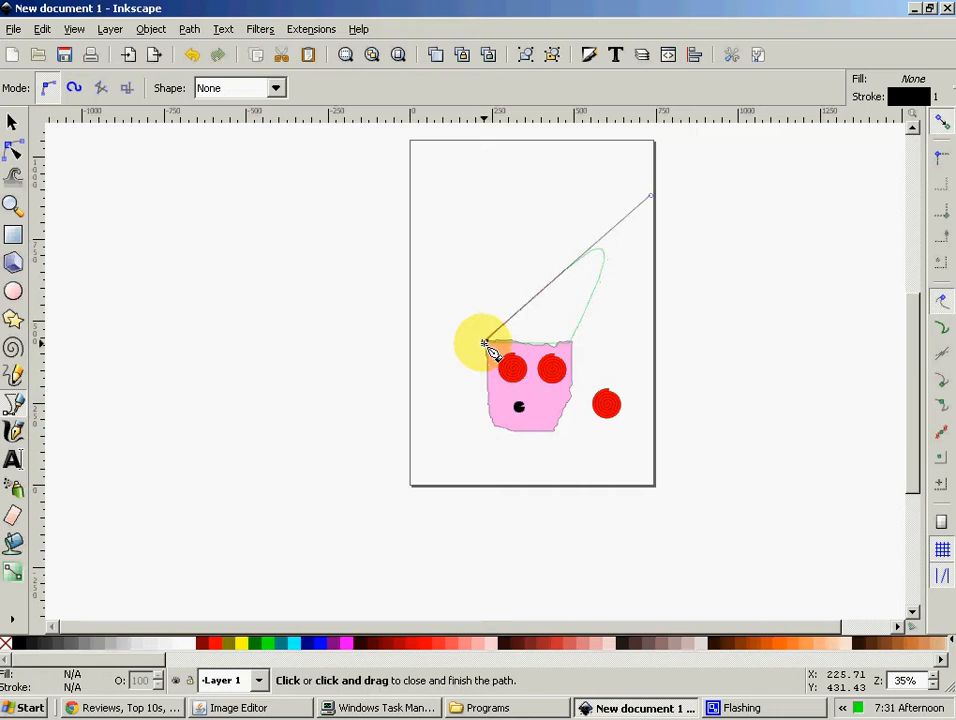
pyautogui.click(12, 123)
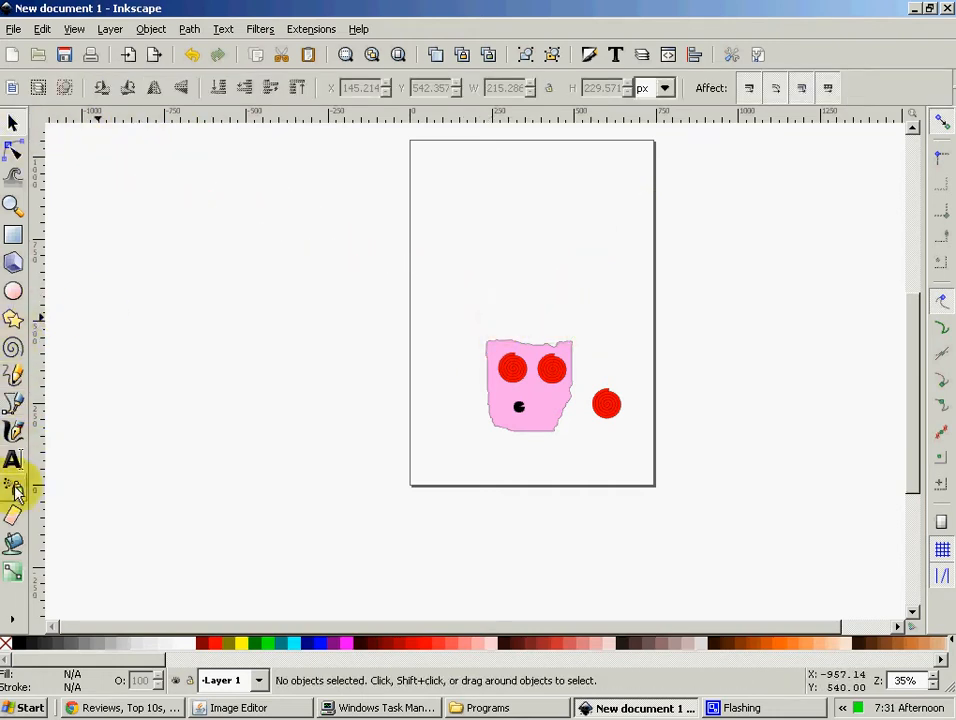
# Draw a looping black calligraphic stroke about 548 by 447 px above the pink shape and delete it
pyautogui.click(13, 431)
pyautogui.moveTo(481, 218)
pyautogui.mouseDown()
pyautogui.moveTo(565, 277)
pyautogui.moveTo(605, 246)
pyautogui.moveTo(602, 233)
pyautogui.moveTo(574, 206)
pyautogui.moveTo(497, 186)
pyautogui.moveTo(449, 189)
pyautogui.moveTo(442, 218)
pyautogui.moveTo(438, 243)
pyautogui.moveTo(471, 279)
pyautogui.moveTo(558, 322)
pyautogui.moveTo(582, 323)
pyautogui.moveTo(482, 263)
pyautogui.moveTo(462, 199)
pyautogui.mouseUp()
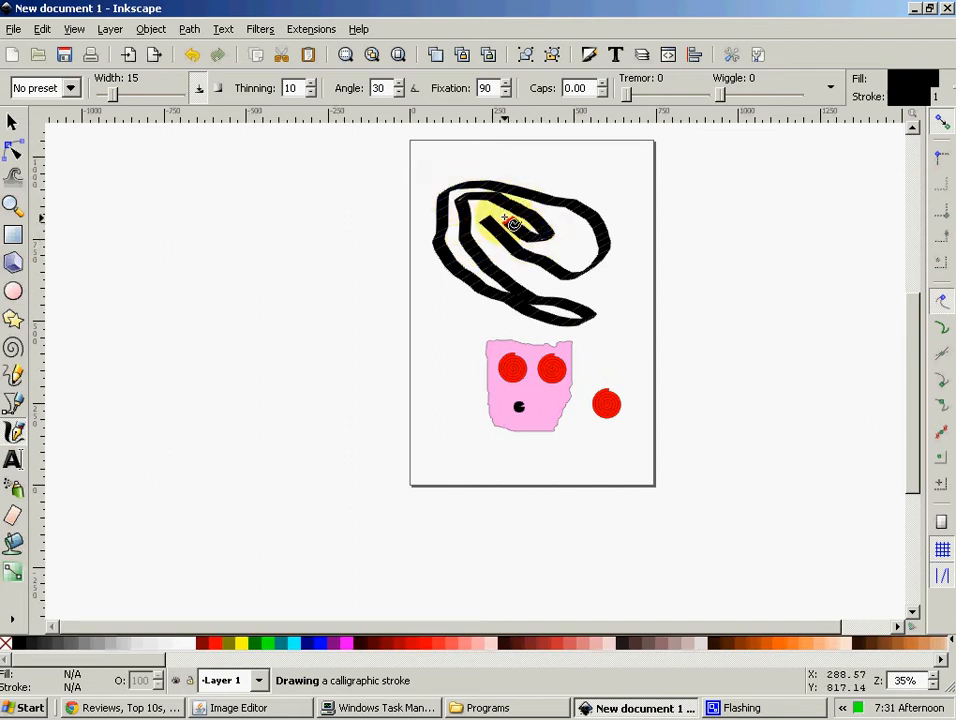
pyautogui.moveTo(493, 233); pyautogui.dragTo(495, 232)
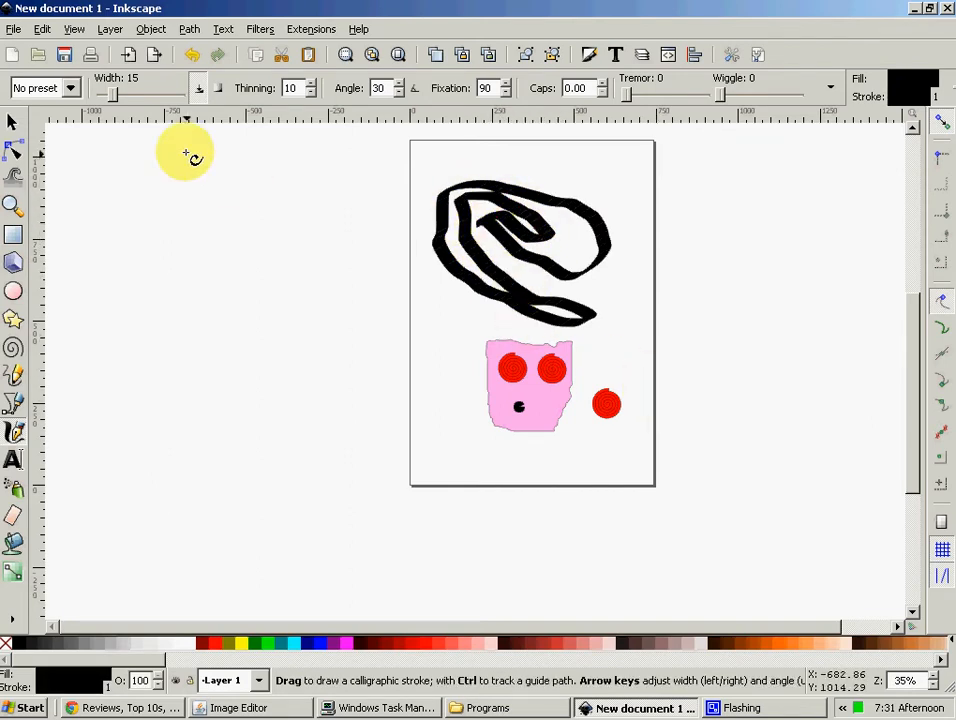
pyautogui.click(12, 121)
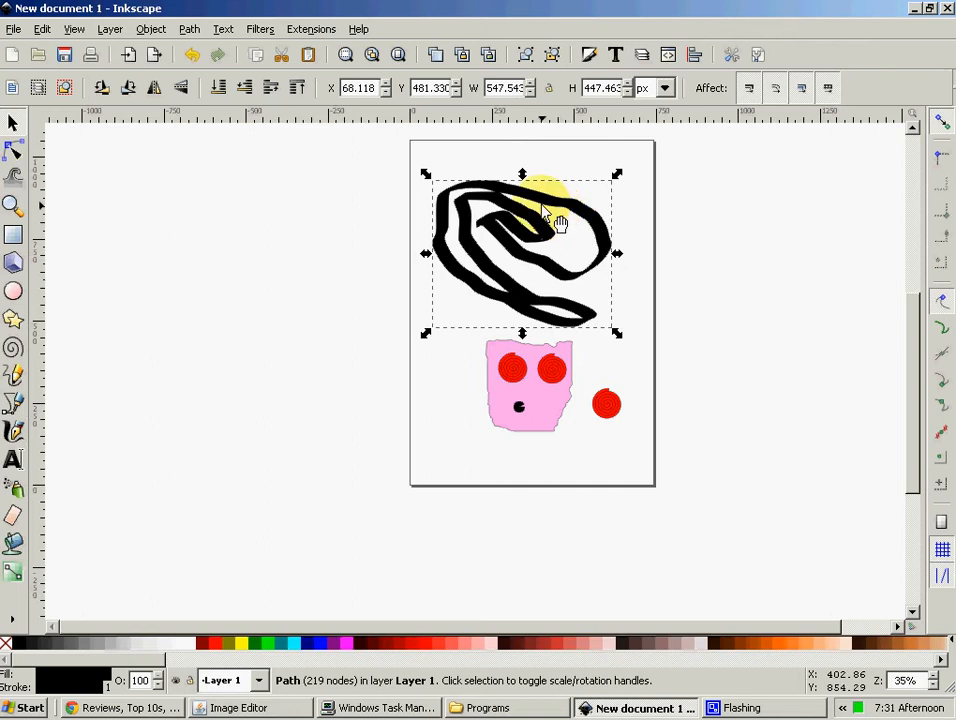
pyautogui.press('Delete')
# Delete the whole face and the spare spiral so that the page is empty
pyautogui.moveTo(501, 284)
pyautogui.mouseDown()
pyautogui.moveTo(510, 346)
pyautogui.moveTo(580, 428)
pyautogui.mouseUp()
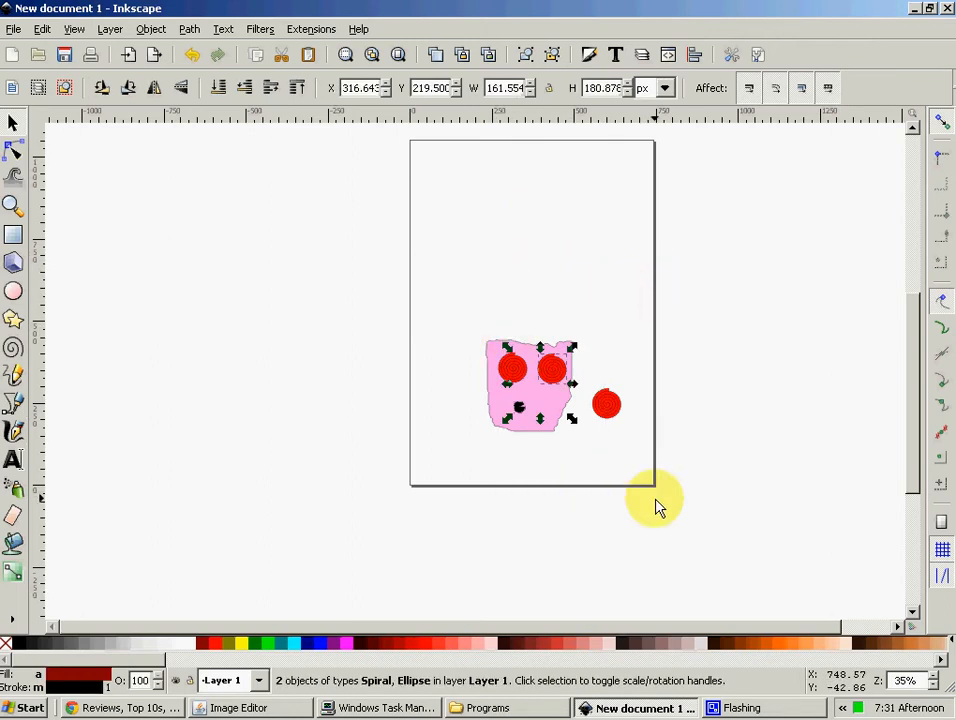
pyautogui.press('Delete')
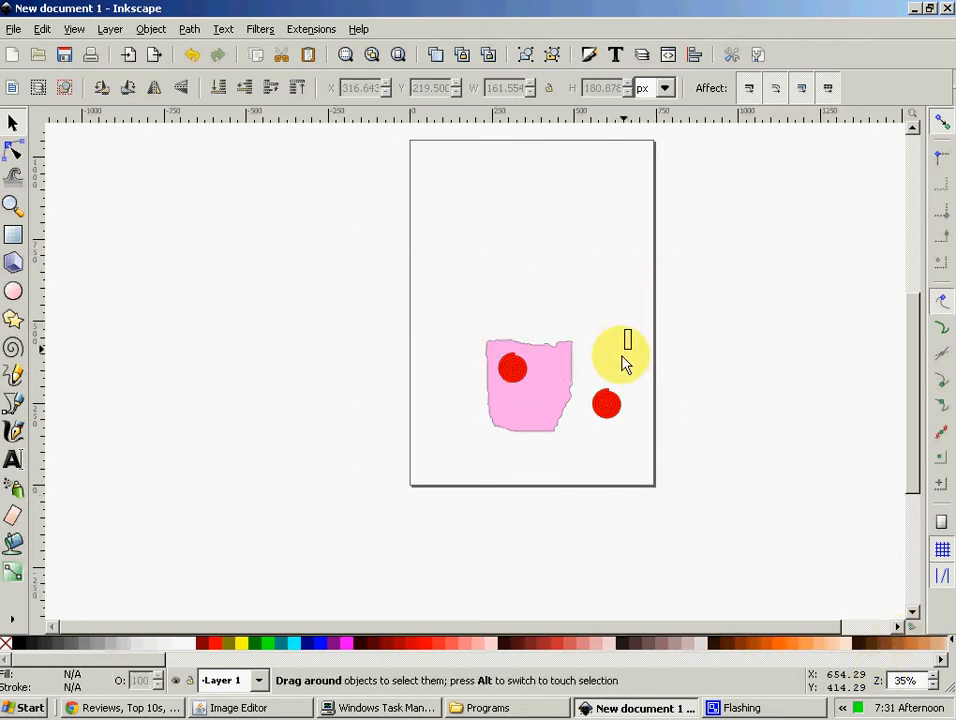
pyautogui.moveTo(624, 362); pyautogui.dragTo(380, 475)
pyautogui.press('Delete')
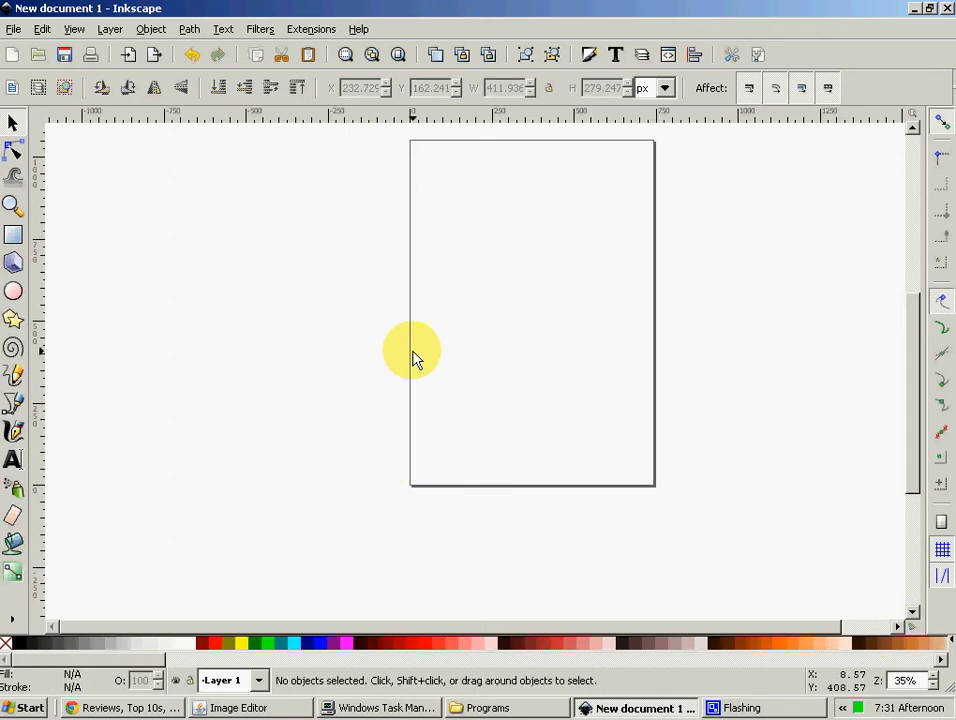
# Draw a red pie-shaped ellipse about 235 by 250 px near the middle of the page as an object for spraying
pyautogui.click(12, 486)
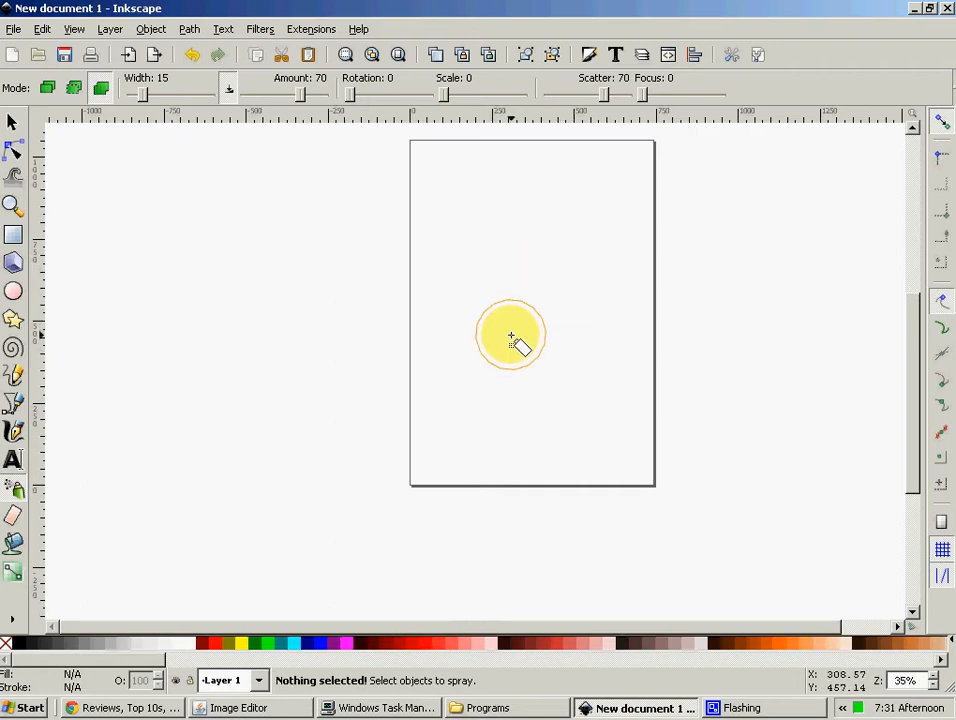
pyautogui.click(14, 291)
pyautogui.moveTo(489, 268); pyautogui.dragTo(566, 350)
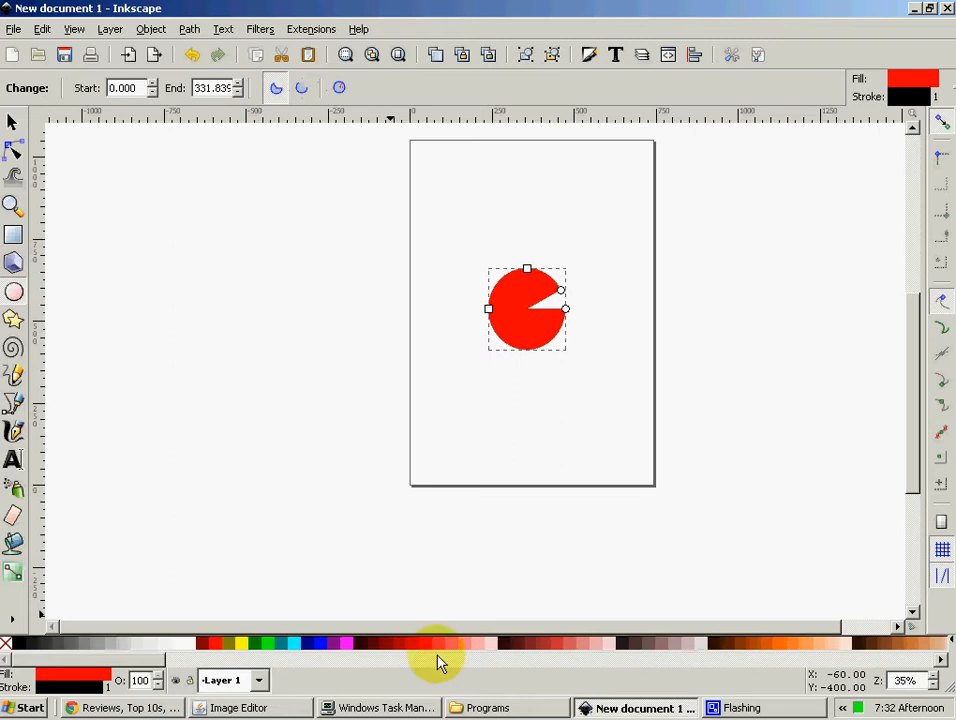
# Recolour the pie shape olive and spray copies of it over most of the page with the Spray tool
pyautogui.click(22, 496)
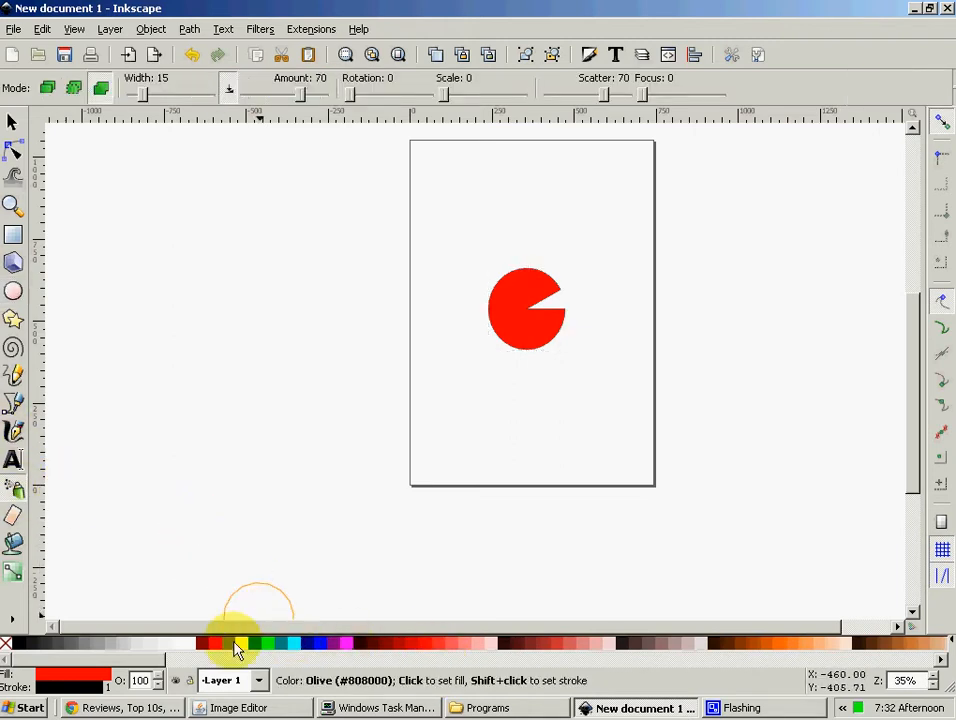
pyautogui.click(228, 647)
pyautogui.moveTo(420, 348)
pyautogui.mouseDown()
pyautogui.moveTo(522, 326)
pyautogui.moveTo(537, 312)
pyautogui.moveTo(532, 248)
pyautogui.moveTo(537, 385)
pyautogui.moveTo(565, 336)
pyautogui.moveTo(590, 404)
pyautogui.moveTo(549, 415)
pyautogui.moveTo(501, 411)
pyautogui.moveTo(517, 401)
pyautogui.moveTo(493, 420)
pyautogui.moveTo(479, 390)
pyautogui.moveTo(495, 270)
pyautogui.mouseUp()
pyautogui.moveTo(585, 260); pyautogui.dragTo(608, 180)
# Delete the sprayed copies and the original olive pie shape
pyautogui.click(15, 122)
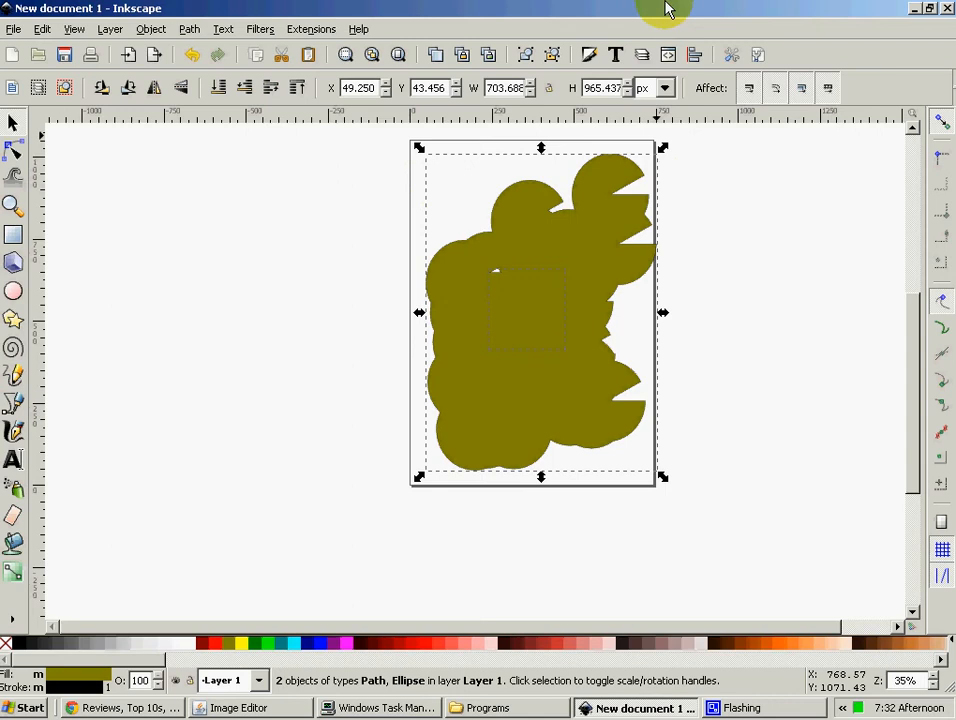
pyautogui.press('Delete')
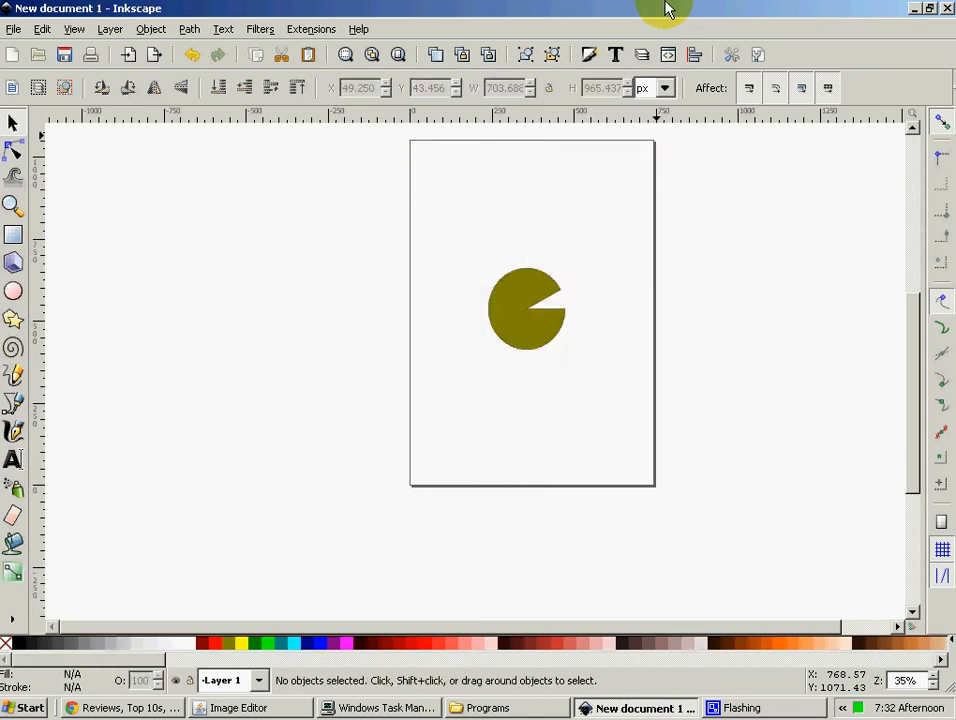
pyautogui.moveTo(584, 248); pyautogui.dragTo(482, 342)
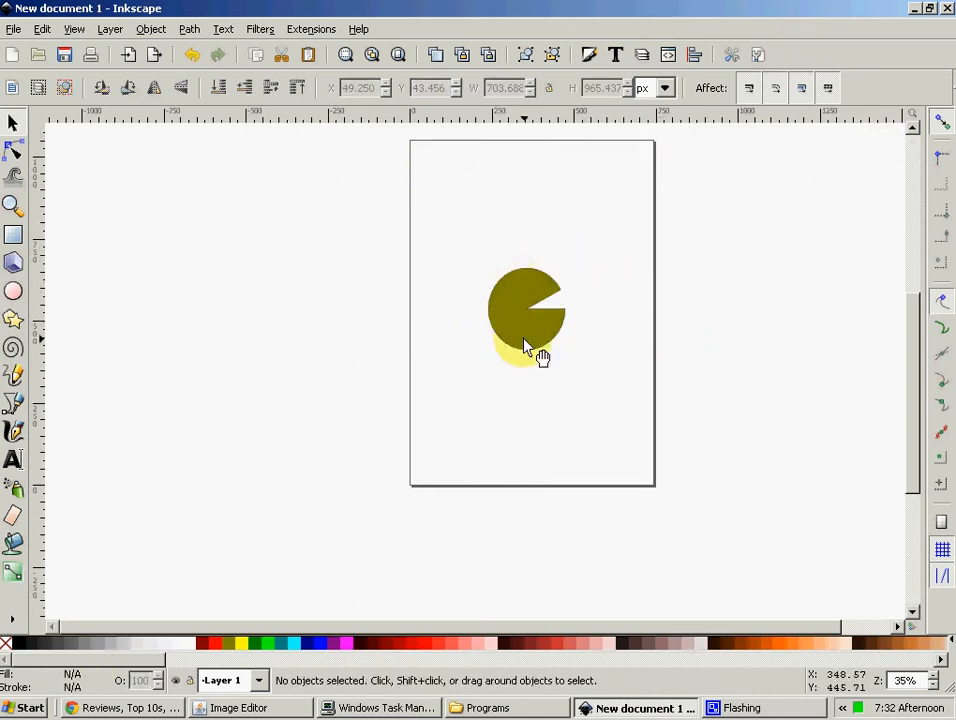
pyautogui.click(535, 312)
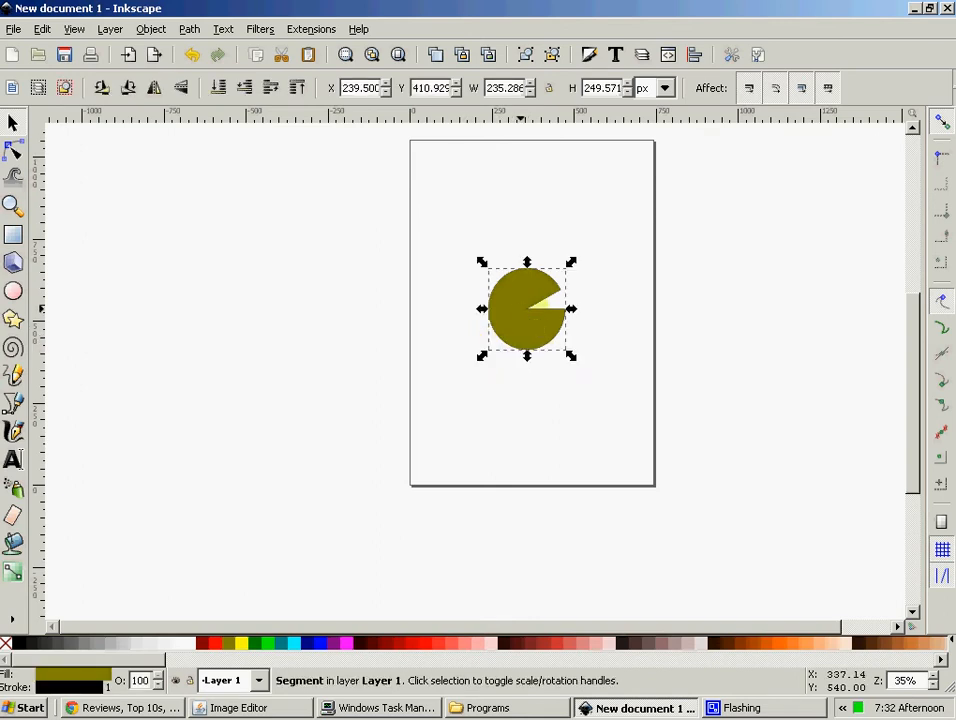
pyautogui.press('Delete')
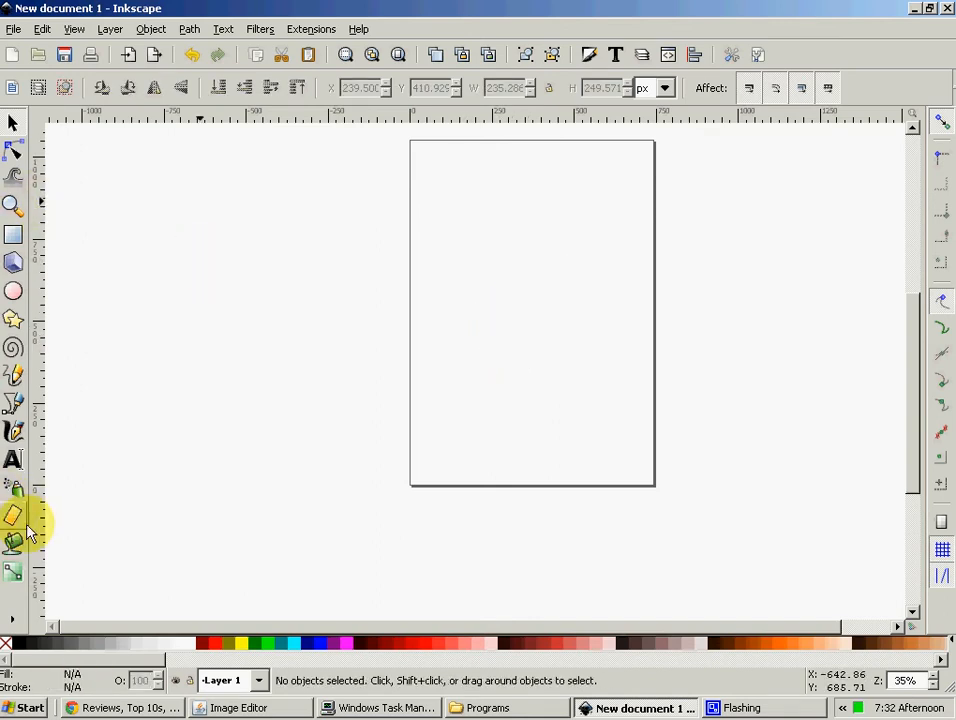
# Draw a small olive pie-shaped ellipse near the middle of the page
pyautogui.click(13, 347)
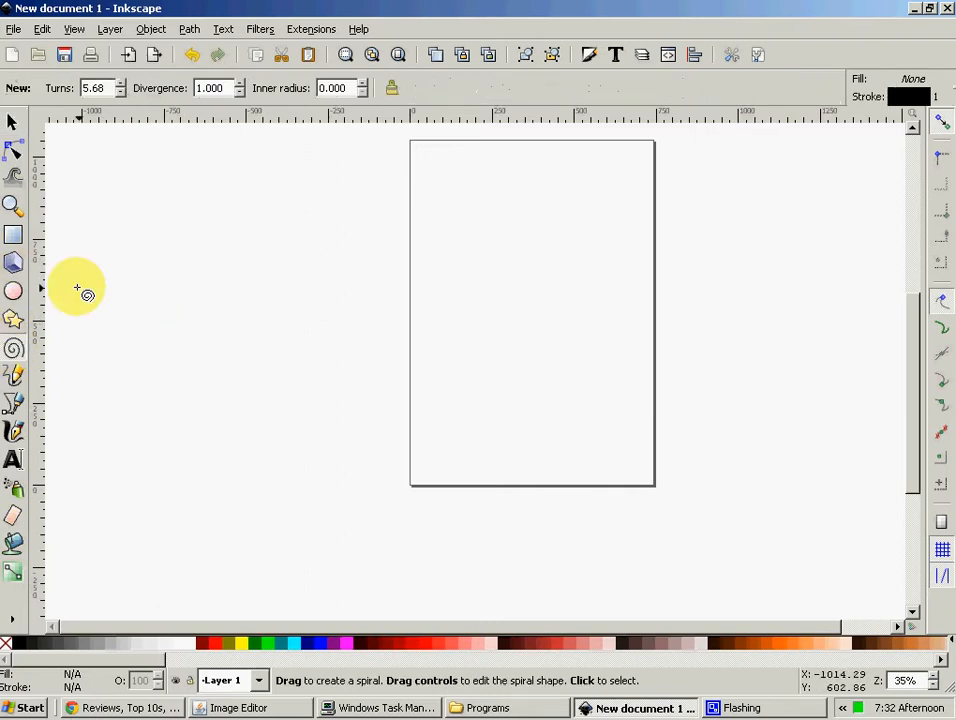
pyautogui.click(13, 291)
pyautogui.moveTo(477, 276); pyautogui.dragTo(542, 333)
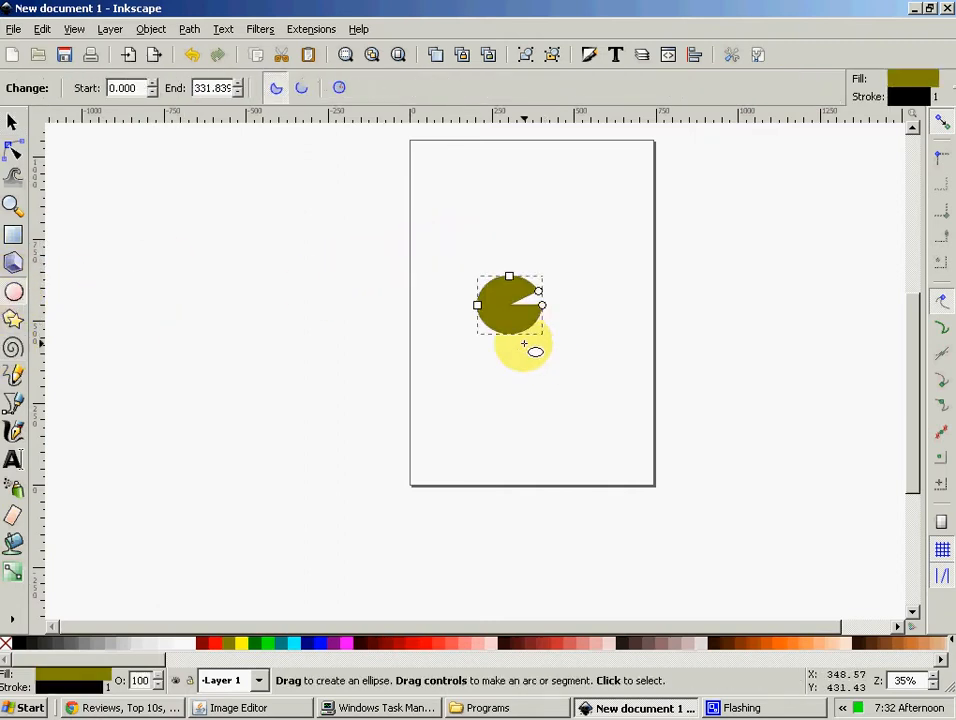
# Erase the olive pie shape with freehand Eraser strokes across it
pyautogui.click(13, 515)
pyautogui.moveTo(540, 397)
pyautogui.mouseDown()
pyautogui.moveTo(525, 296)
pyautogui.moveTo(551, 353)
pyautogui.moveTo(553, 345)
pyautogui.moveTo(495, 314)
pyautogui.moveTo(502, 279)
pyautogui.moveTo(544, 279)
pyautogui.mouseUp()
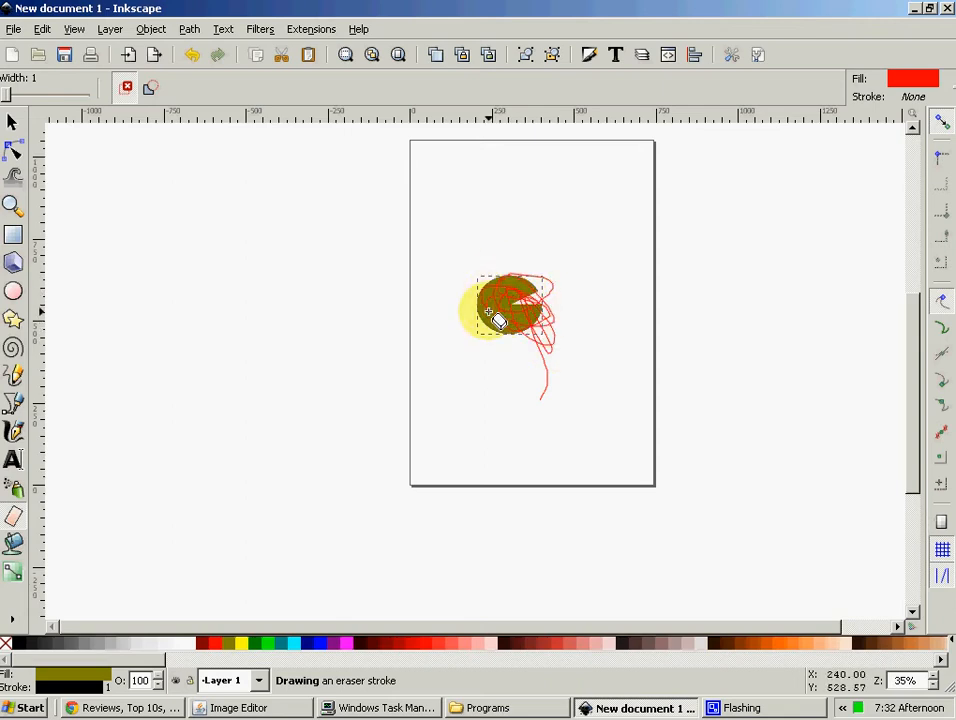
pyautogui.moveTo(488, 313); pyautogui.dragTo(504, 326)
pyautogui.moveTo(493, 267)
pyautogui.mouseDown()
pyautogui.moveTo(564, 363)
pyautogui.moveTo(455, 320)
pyautogui.moveTo(584, 327)
pyautogui.mouseUp()
# Draw a white pie-shaped ellipse about 321 by 375 px near the middle of the page and deselect it
pyautogui.click(17, 546)
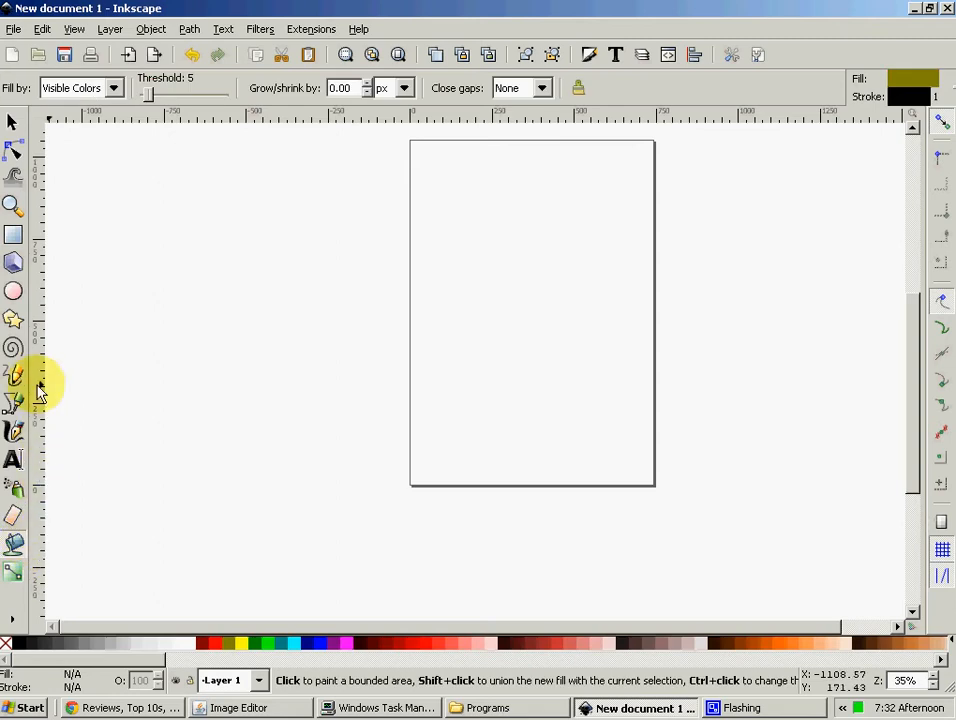
pyautogui.click(13, 289)
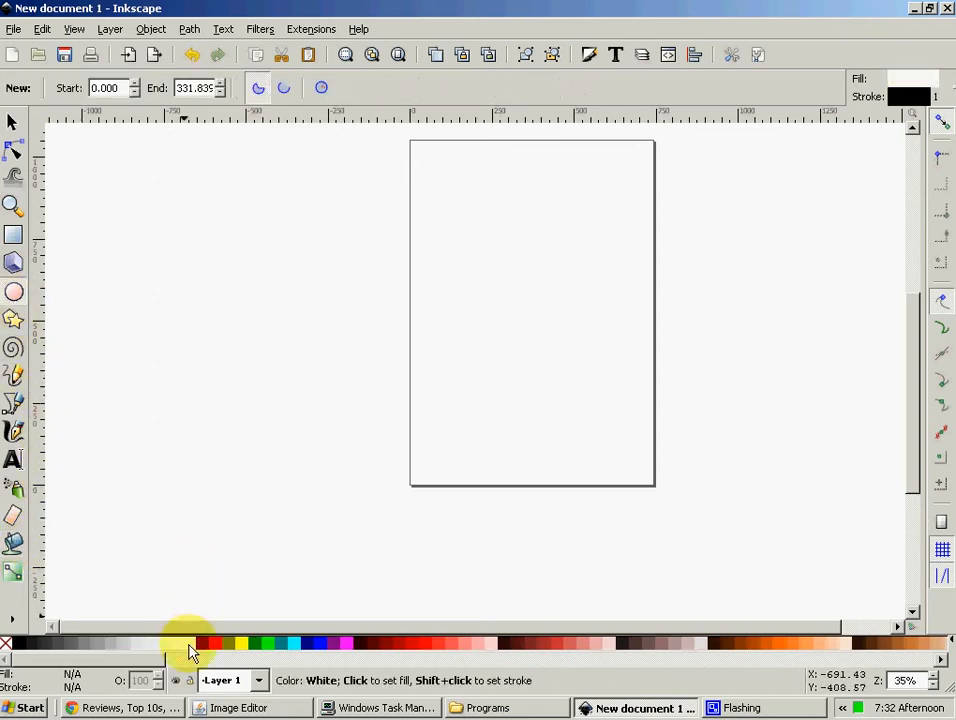
pyautogui.moveTo(474, 271); pyautogui.dragTo(578, 393)
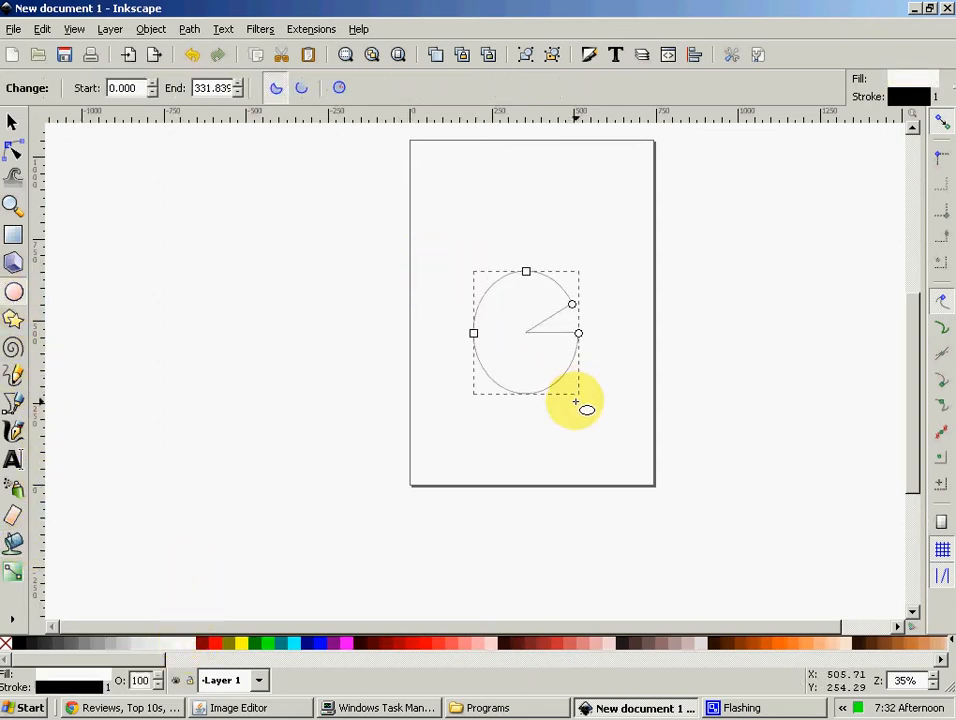
pyautogui.click(15, 548)
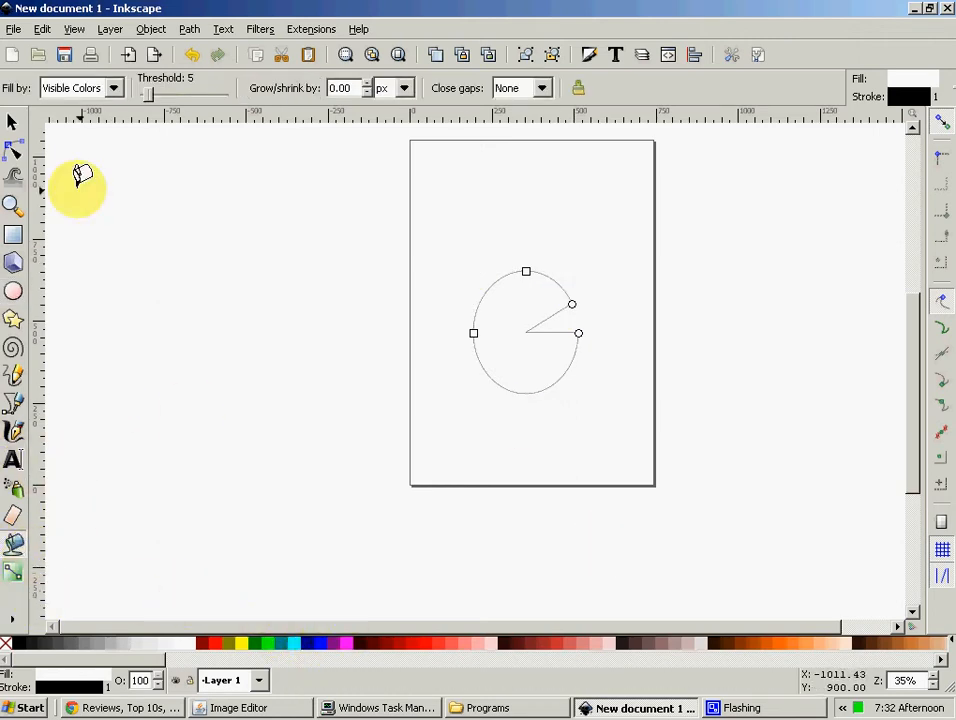
pyautogui.click(12, 122)
pyautogui.click(497, 215)
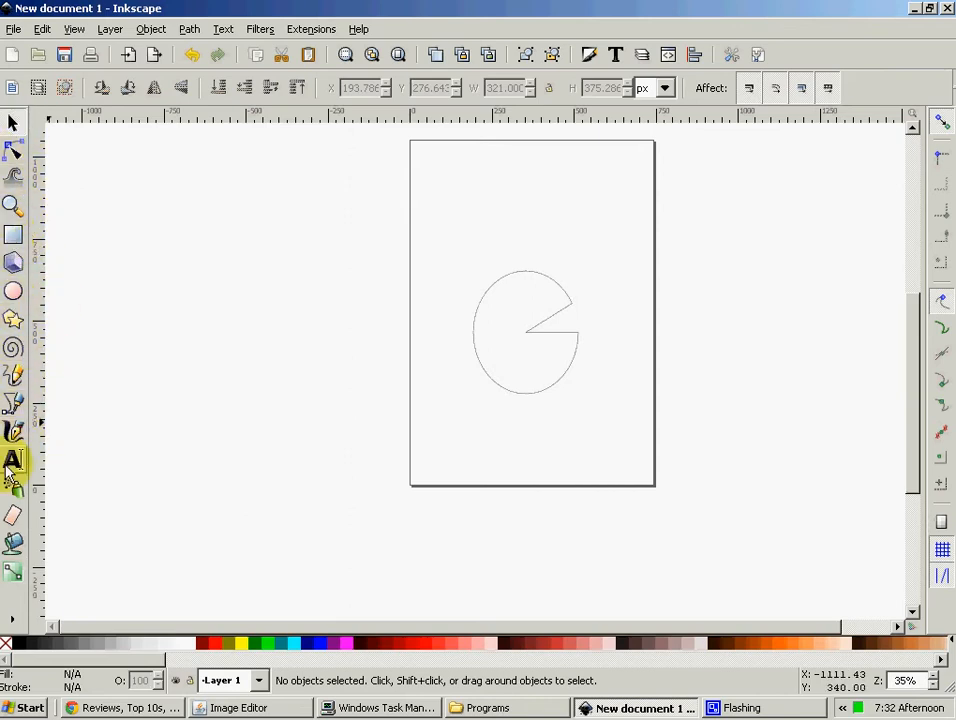
# Fill the inside of the white pie shape with Lime (#00FF00) using the Paint Bucket tool
pyautogui.click(13, 543)
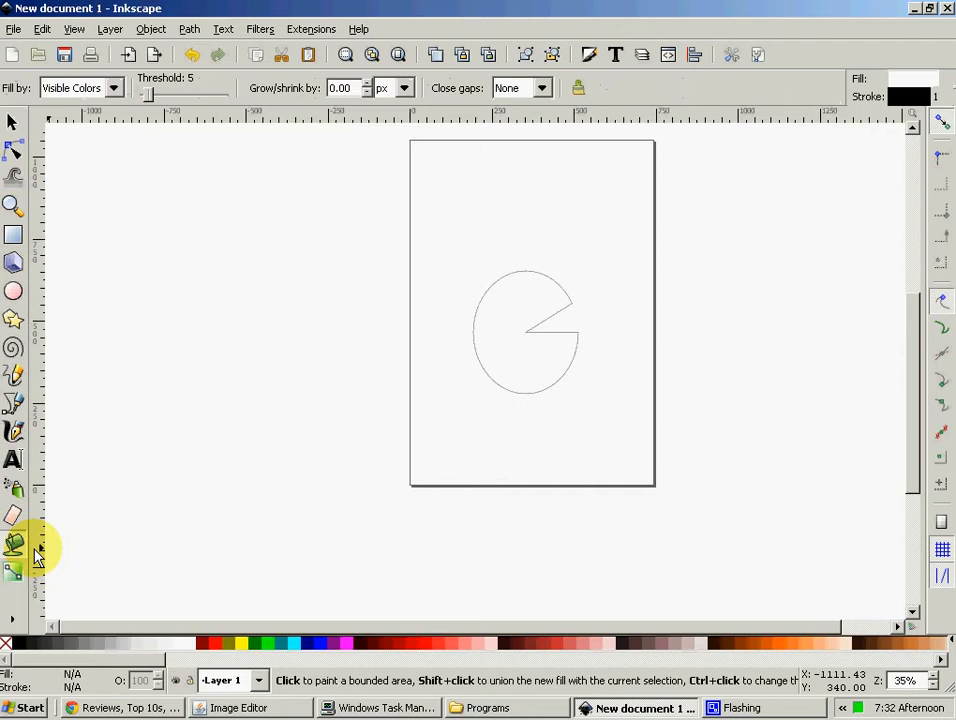
pyautogui.click(265, 645)
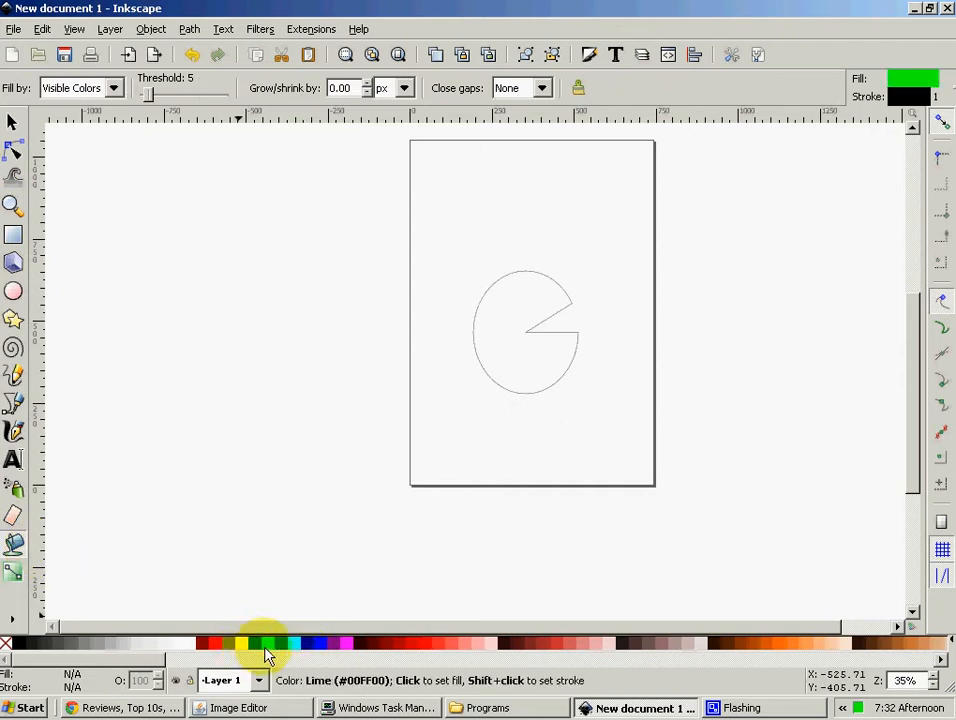
pyautogui.click(511, 336)
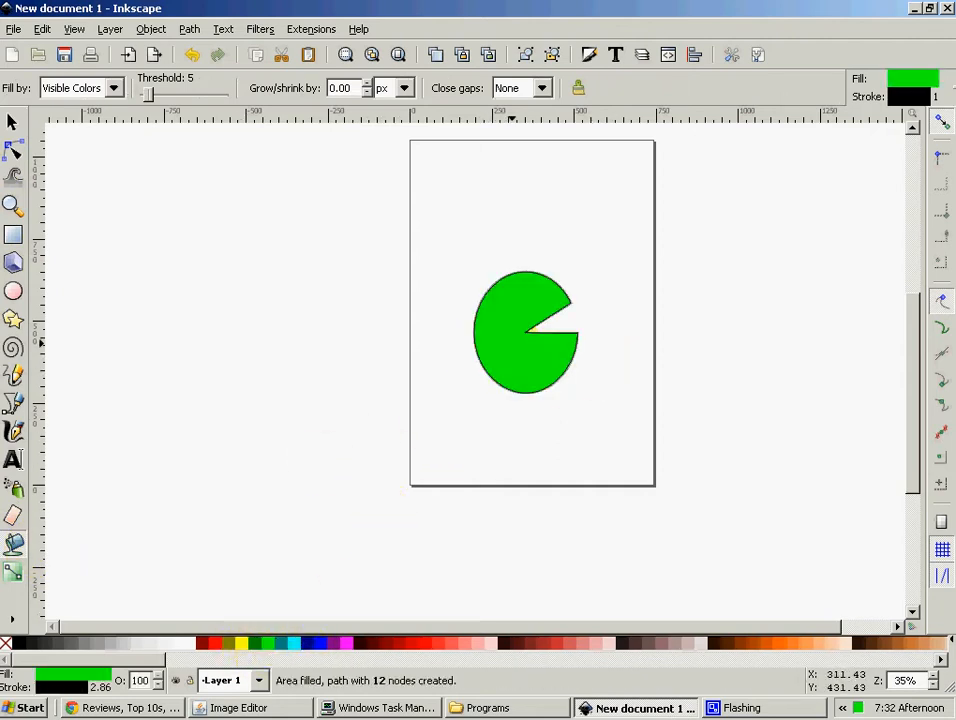
# Delete the green filled path and the white pie-shaped ellipse beneath it
pyautogui.click(13, 122)
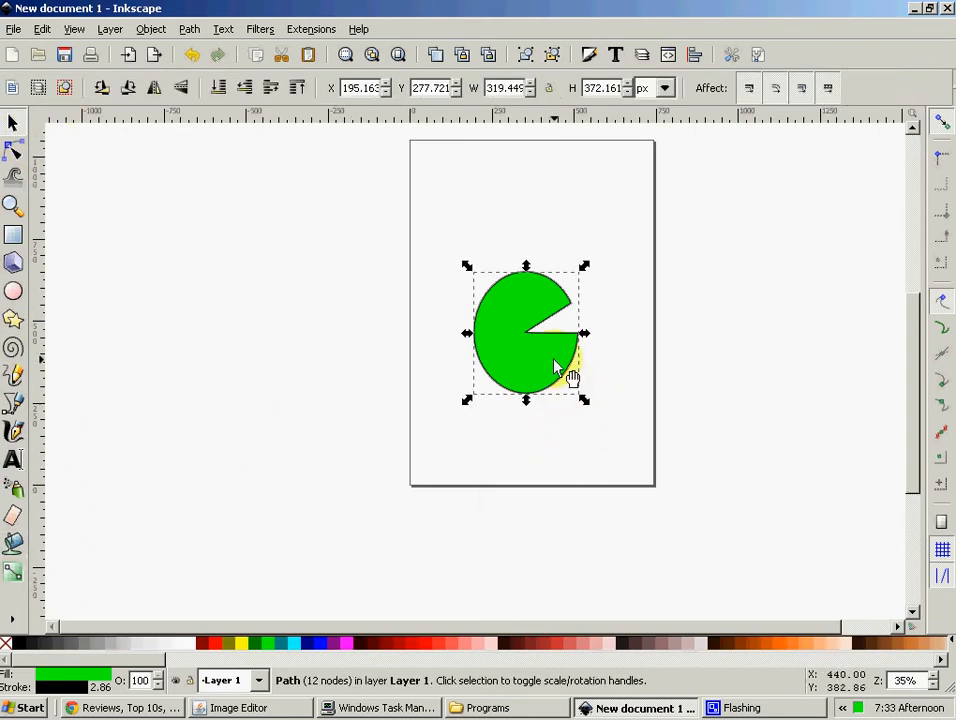
pyautogui.press('Delete')
pyautogui.click(581, 334)
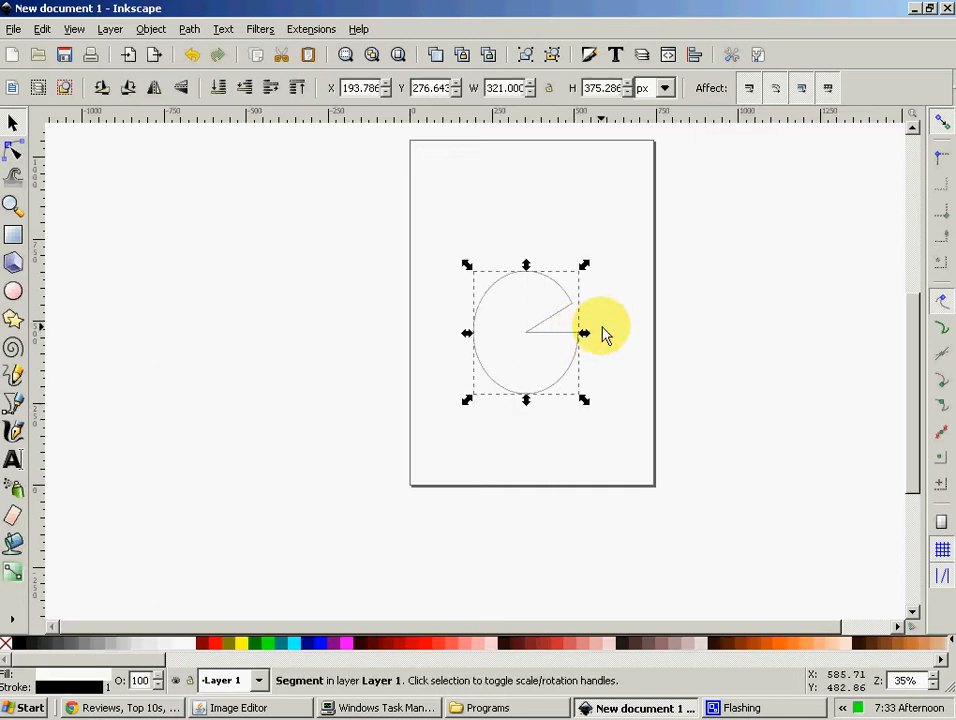
pyautogui.press('Delete')
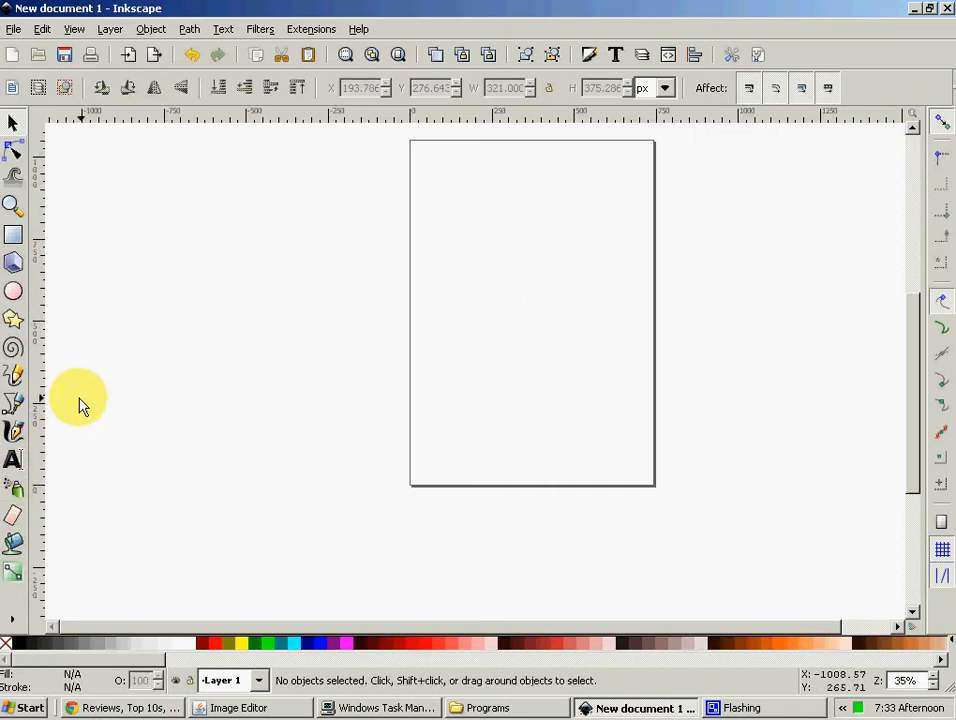
# Draw a yellow pie-shaped ellipse about 315 by 370 px near the middle of the page and apply a radial gradient fading toward its upper left
pyautogui.click(14, 291)
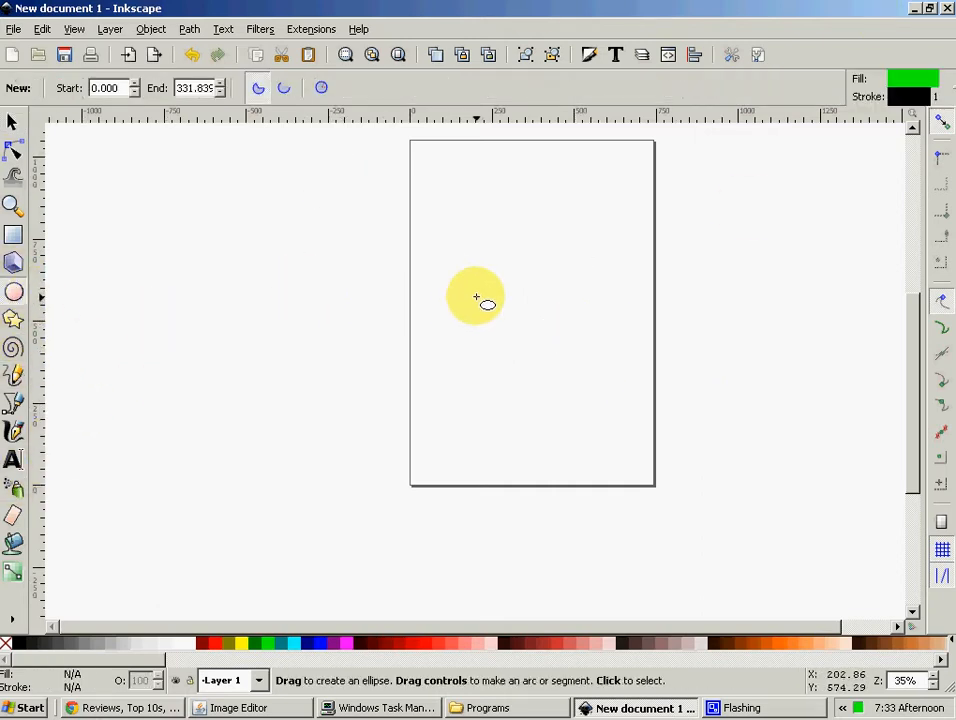
pyautogui.moveTo(489, 238); pyautogui.dragTo(598, 367)
pyautogui.click(13, 571)
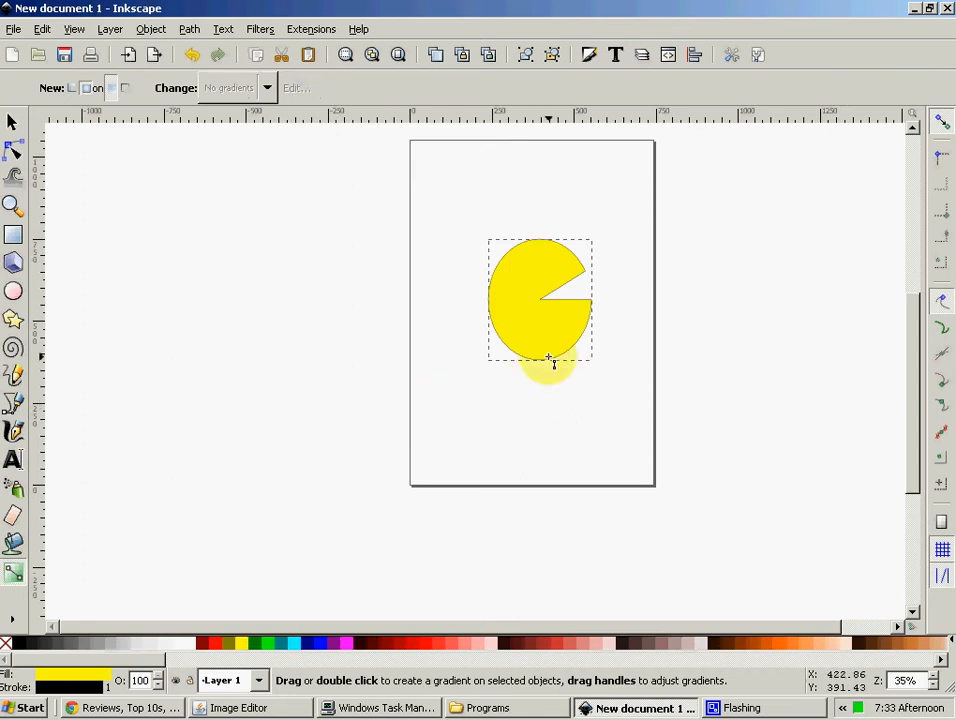
pyautogui.moveTo(563, 358); pyautogui.dragTo(499, 234)
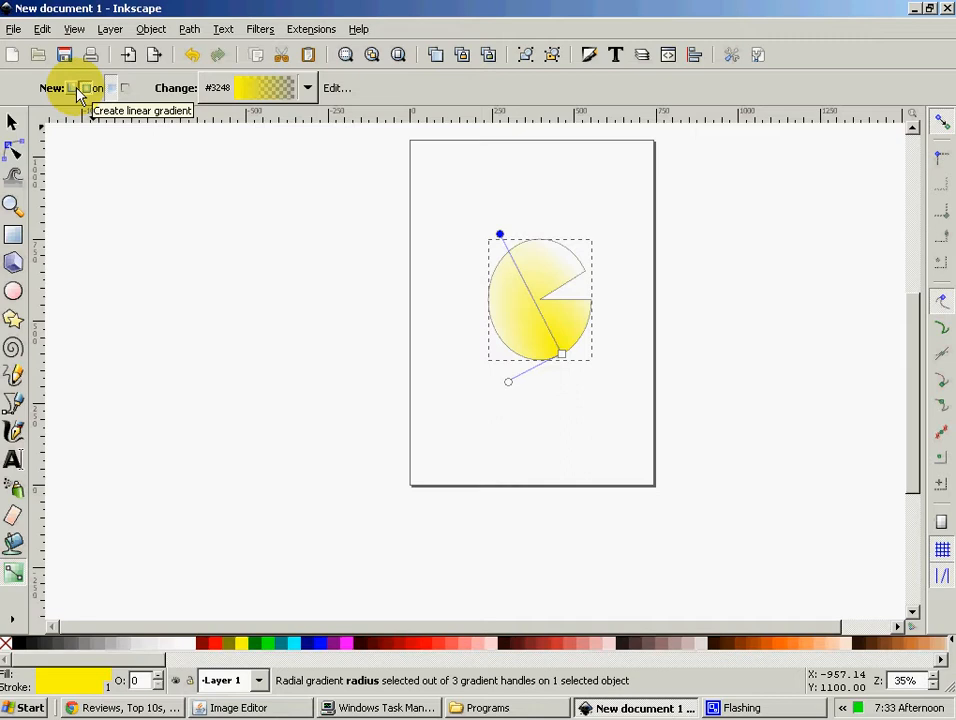
# Replace the pie's radial gradient with a diagonal linear one ending in #D4AA00 just beyond its upper-left edge
pyautogui.moveTo(500, 234); pyautogui.dragTo(506, 288)
pyautogui.click(498, 260)
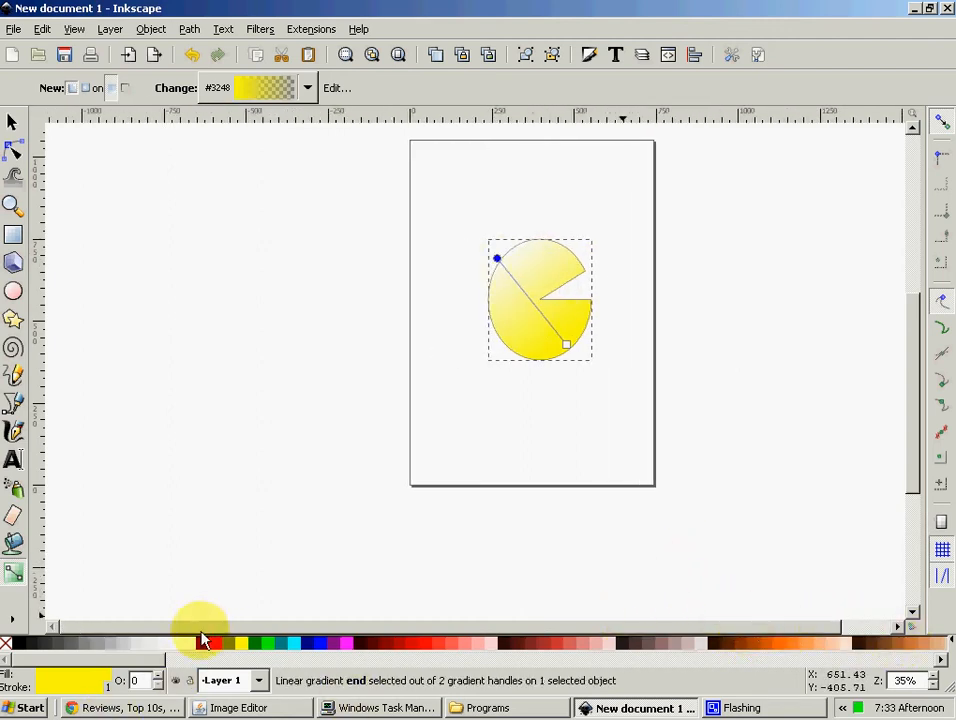
pyautogui.moveTo(150, 661); pyautogui.dragTo(308, 658)
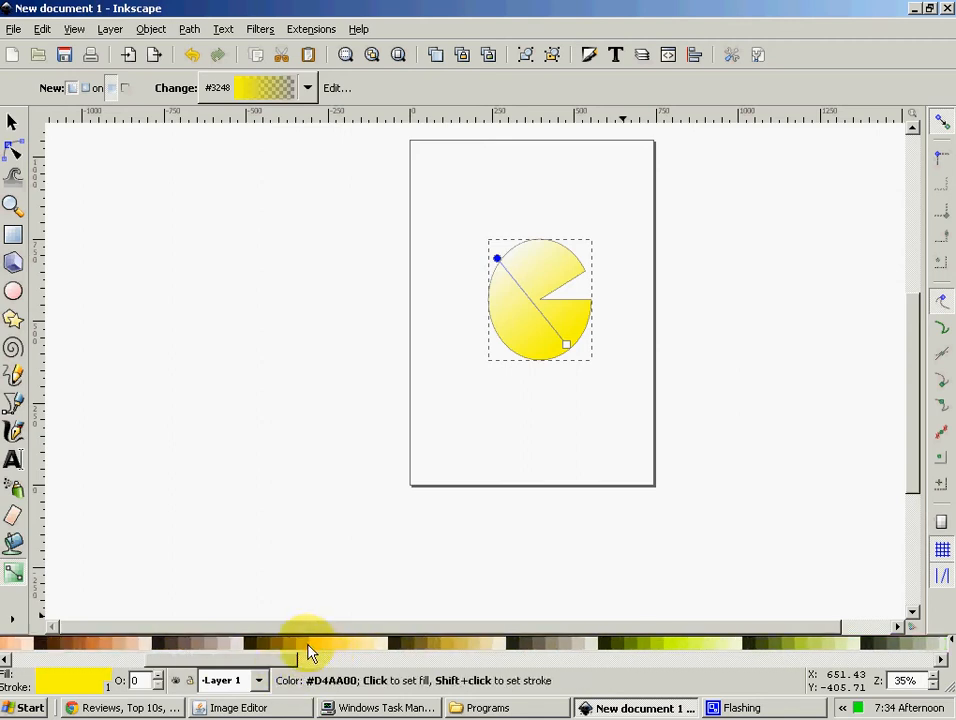
pyautogui.click(307, 650)
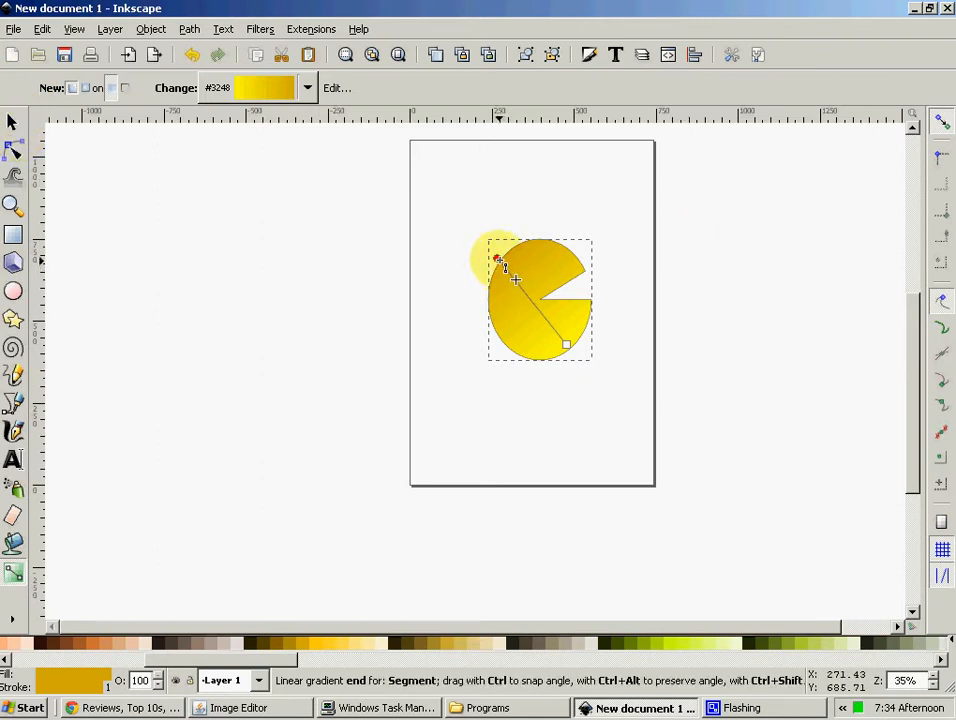
pyautogui.moveTo(497, 244); pyautogui.dragTo(487, 223)
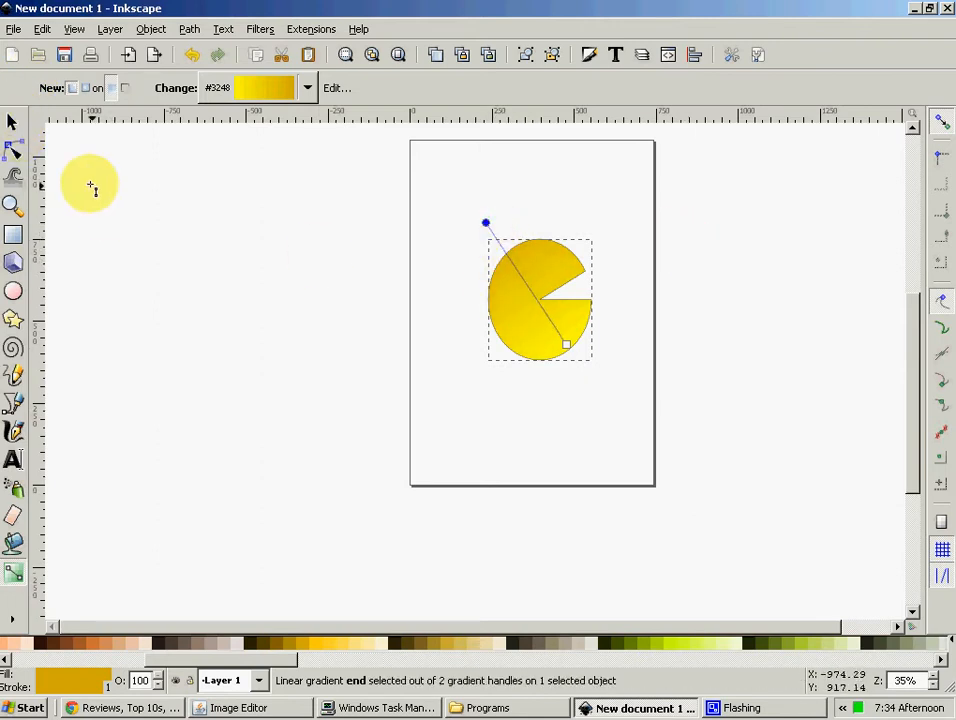
pyautogui.click(12, 121)
pyautogui.click(525, 210)
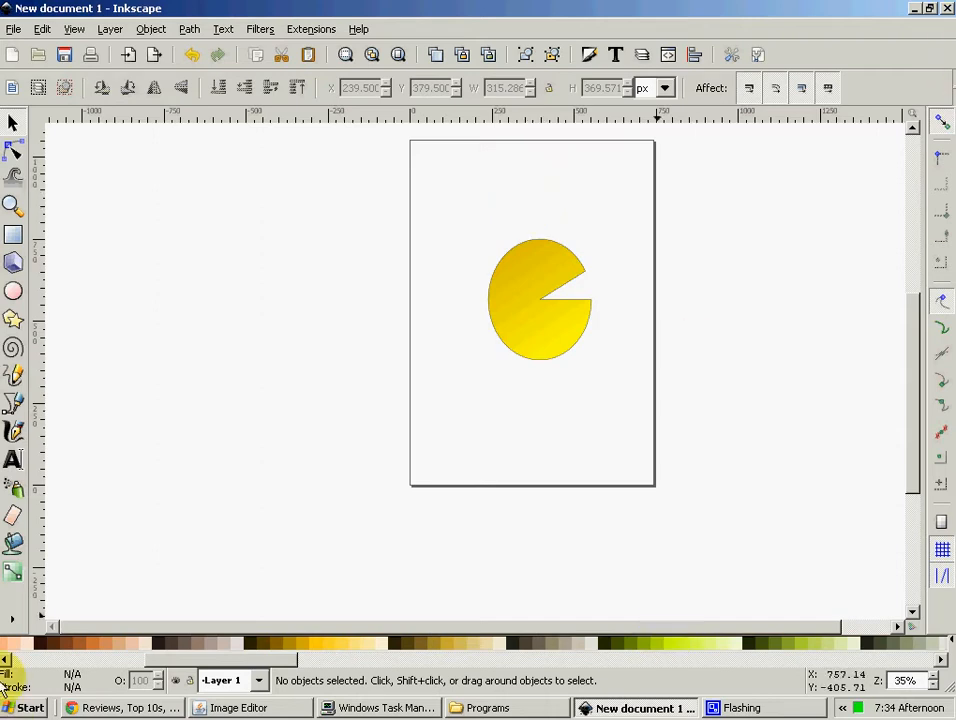
# Draw a closed freehand shape about 537 by 179 px below the pie and move it up over the pie's top
pyautogui.click(13, 377)
pyautogui.moveTo(437, 435)
pyautogui.mouseDown()
pyautogui.moveTo(534, 402)
pyautogui.moveTo(593, 415)
pyautogui.moveTo(573, 443)
pyautogui.moveTo(558, 410)
pyautogui.moveTo(489, 389)
pyautogui.moveTo(468, 399)
pyautogui.moveTo(441, 437)
pyautogui.mouseUp()
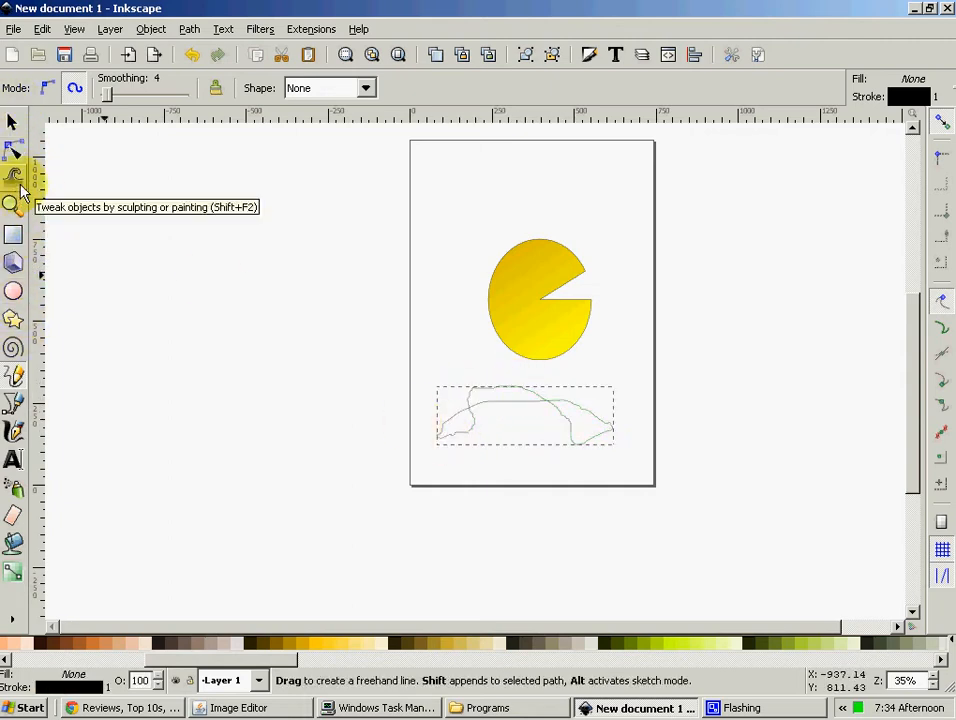
pyautogui.click(13, 177)
pyautogui.moveTo(521, 379)
pyautogui.mouseDown()
pyautogui.moveTo(666, 474)
pyautogui.moveTo(625, 440)
pyautogui.moveTo(612, 408)
pyautogui.moveTo(696, 371)
pyautogui.moveTo(659, 450)
pyautogui.moveTo(630, 422)
pyautogui.moveTo(623, 467)
pyautogui.moveTo(619, 386)
pyautogui.moveTo(625, 501)
pyautogui.moveTo(609, 407)
pyautogui.moveTo(606, 442)
pyautogui.moveTo(540, 401)
pyautogui.moveTo(626, 456)
pyautogui.moveTo(522, 379)
pyautogui.moveTo(515, 258)
pyautogui.moveTo(542, 242)
pyautogui.mouseUp()
# Fill the freehand shape over the pie with orange-brown and delete it
pyautogui.click(13, 121)
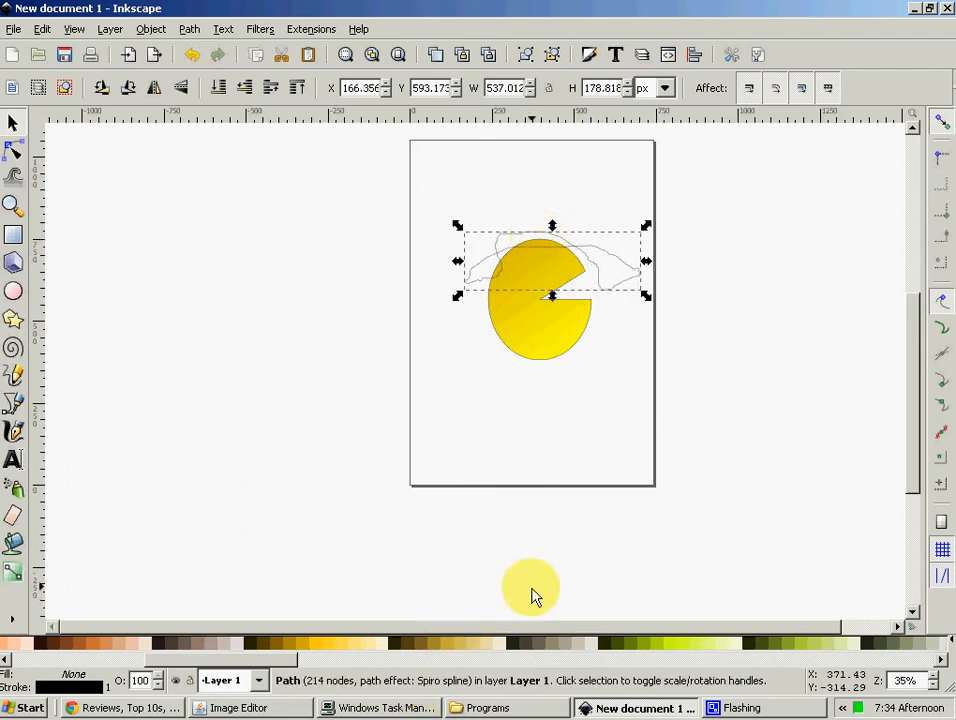
pyautogui.click(96, 640)
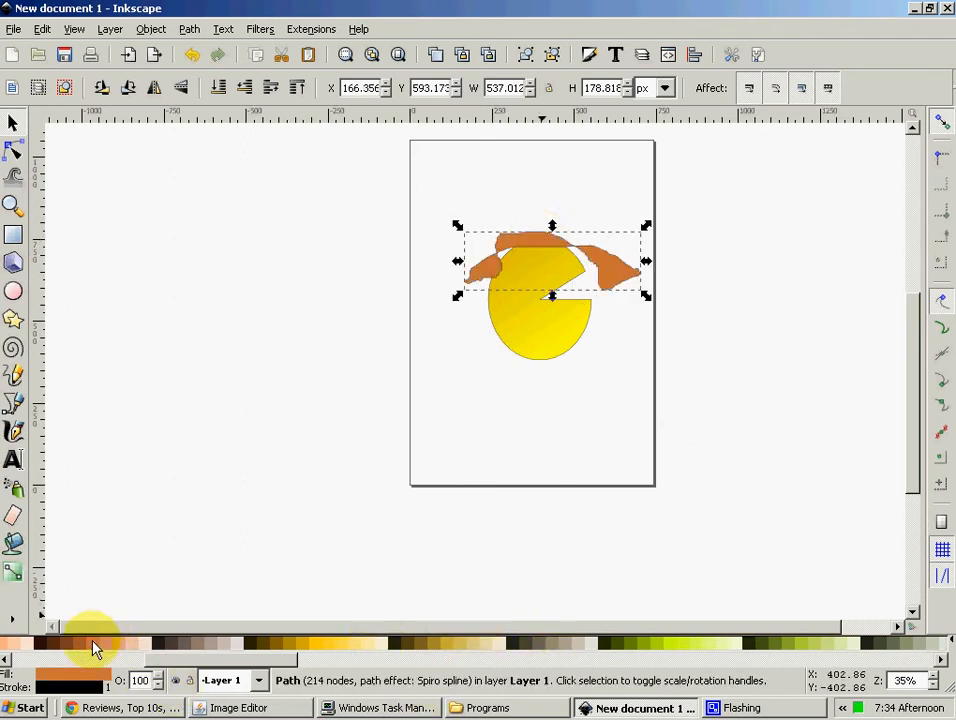
pyautogui.moveTo(566, 256); pyautogui.dragTo(572, 262)
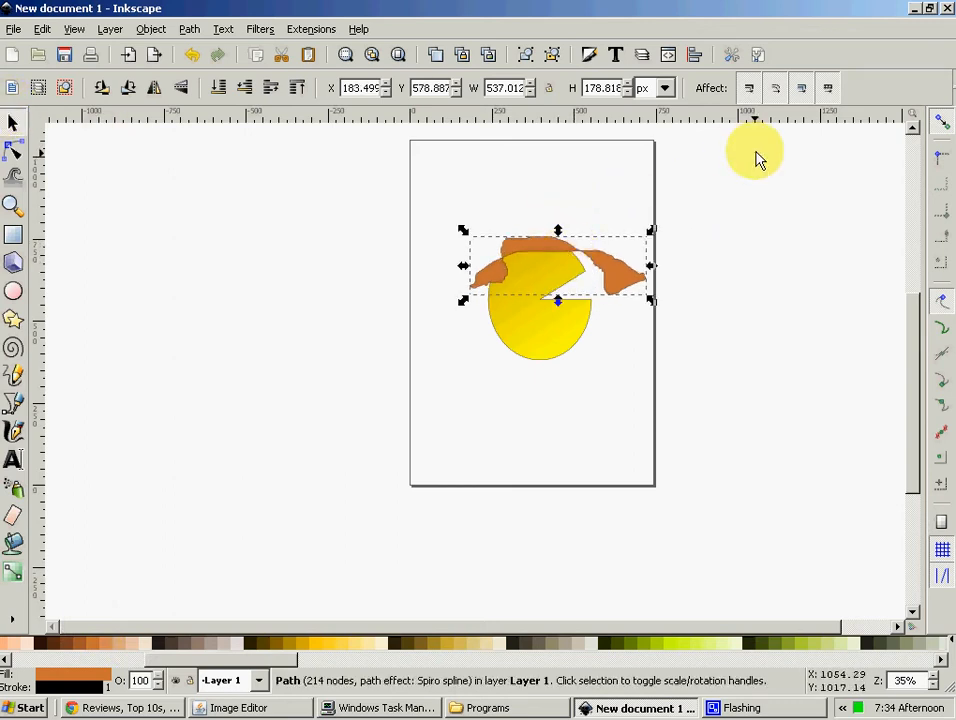
pyautogui.press('Delete')
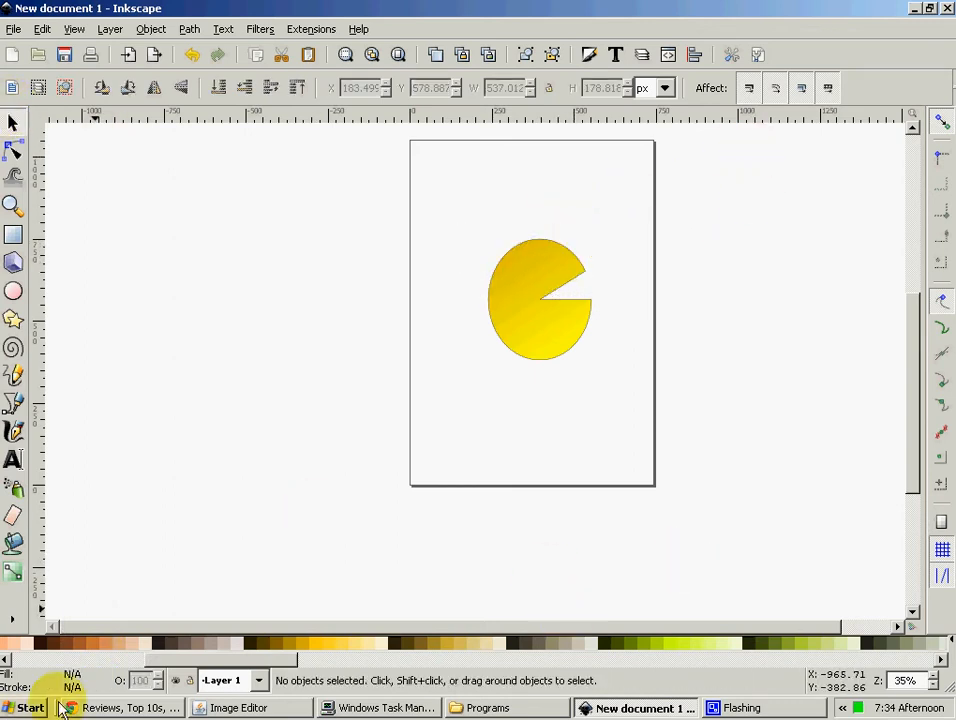
# Apply the Wax print texture filter to the yellow pie shape
pyautogui.click(13, 149)
pyautogui.click(548, 238)
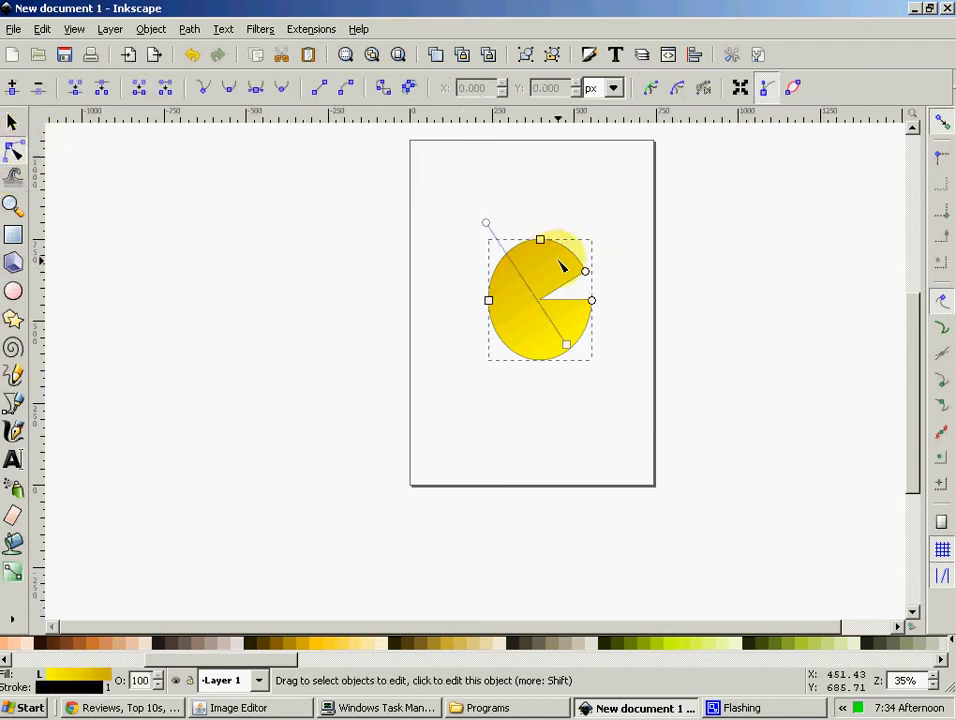
pyautogui.click(15, 30)
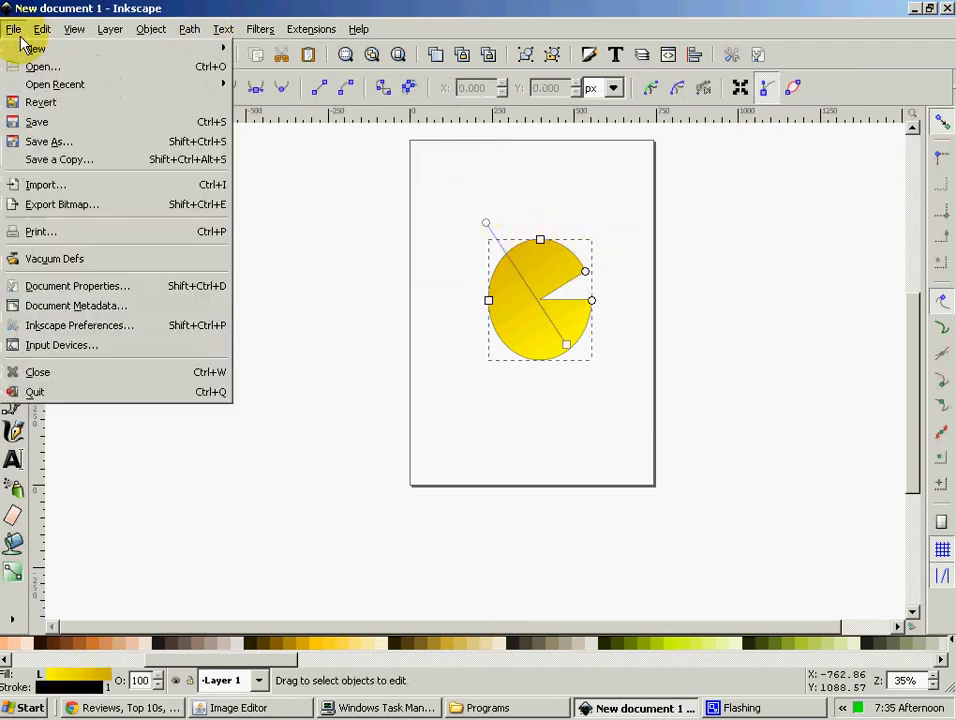
pyautogui.moveTo(40, 36)
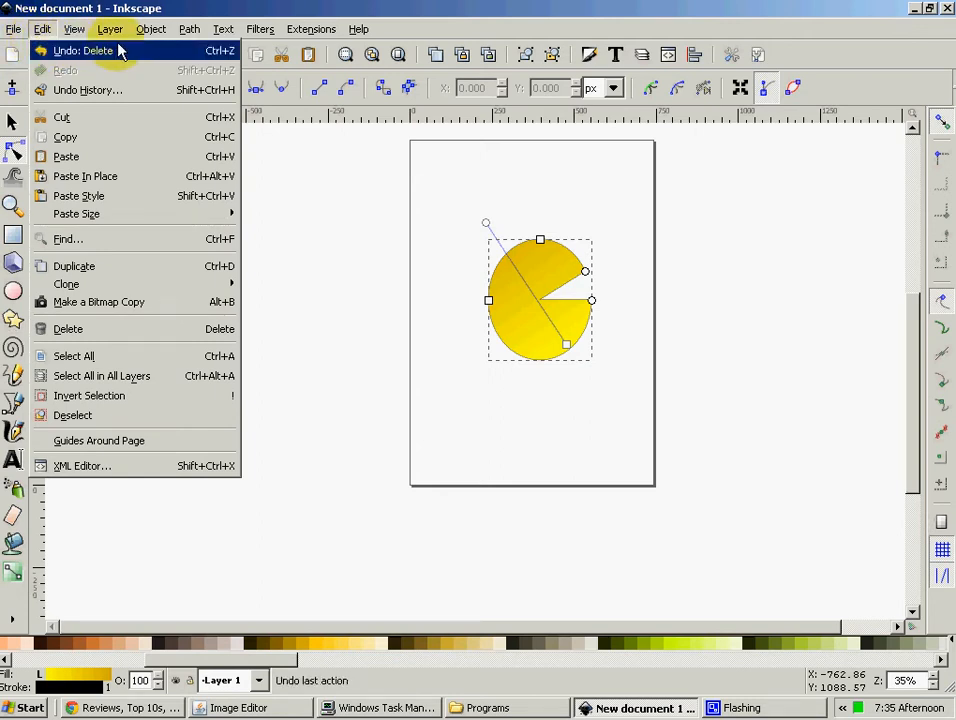
pyautogui.moveTo(112, 31)
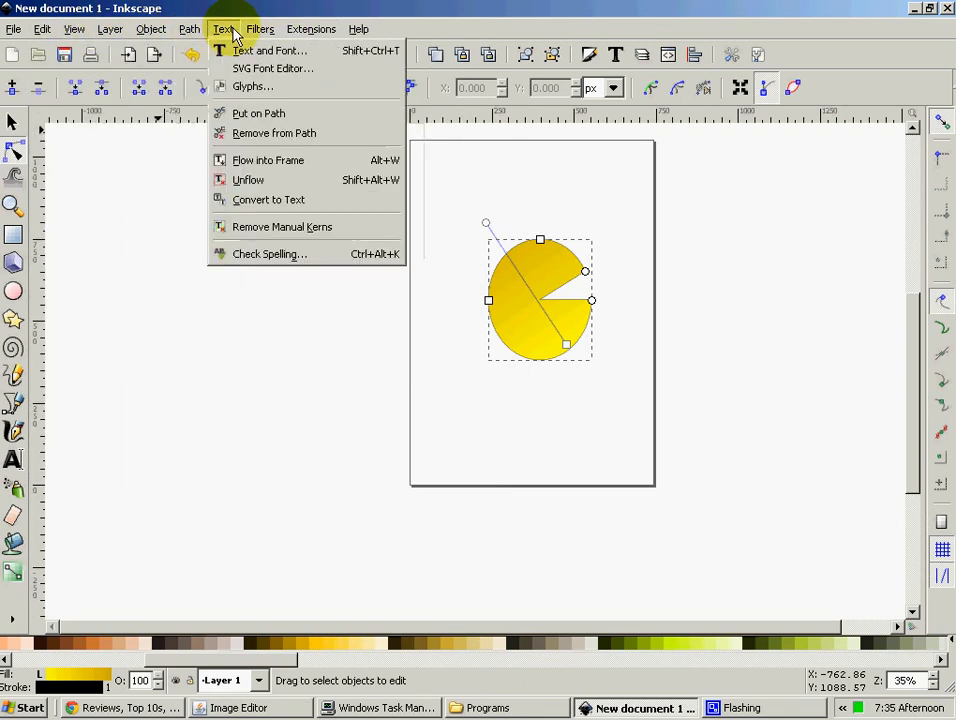
pyautogui.moveTo(284, 54)
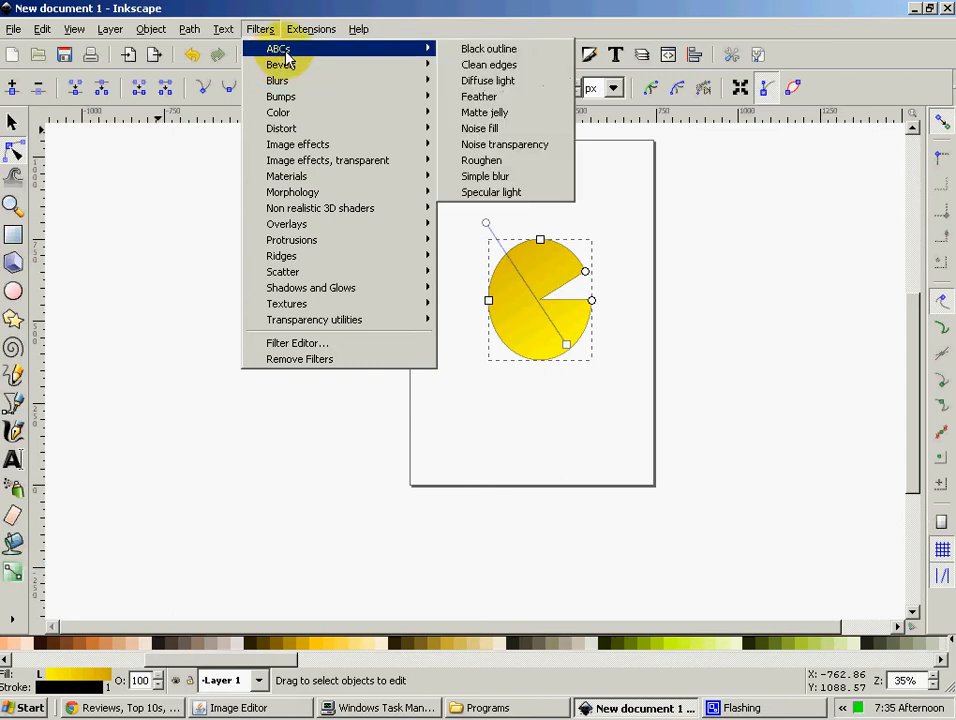
pyautogui.moveTo(362, 280)
pyautogui.moveTo(395, 312)
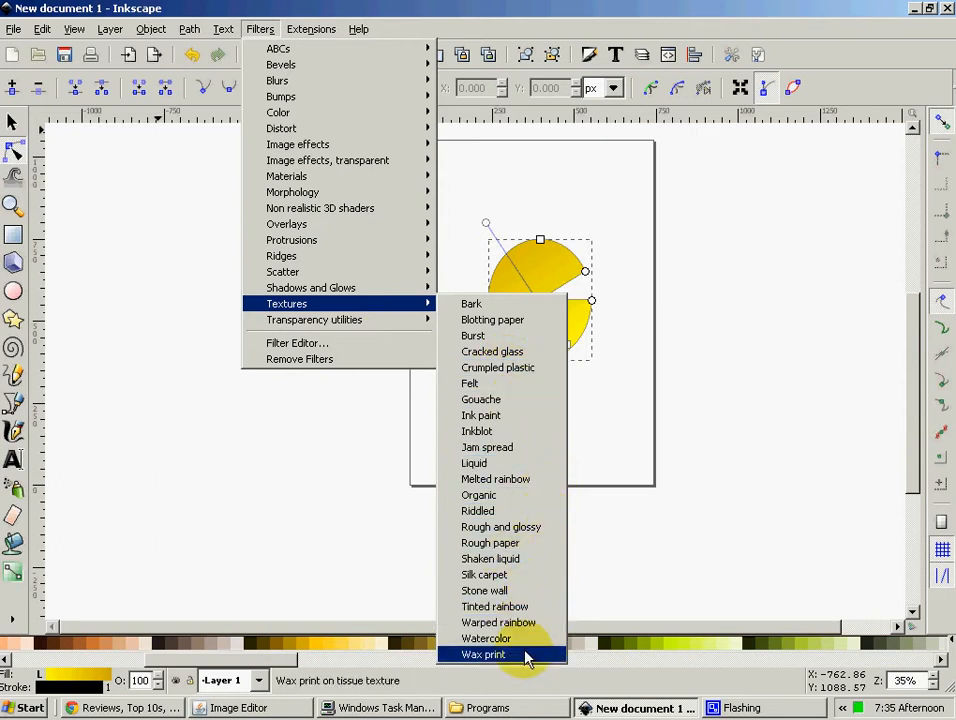
pyautogui.click(483, 654)
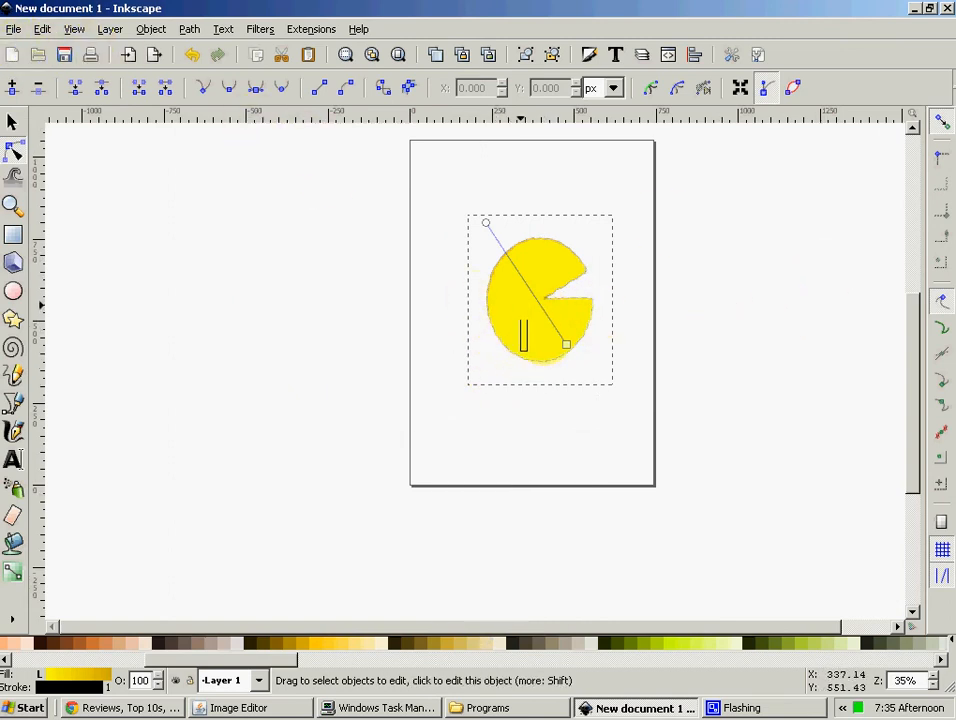
pyautogui.click(310, 221)
# Delete the filtered yellow pie shape from the page
pyautogui.click(13, 125)
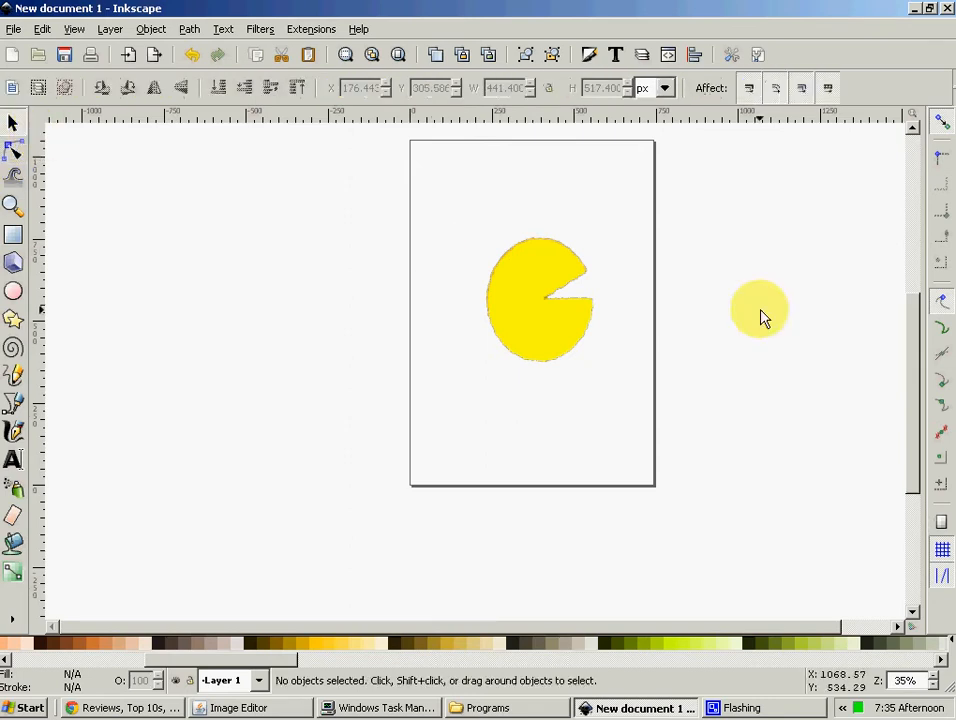
pyautogui.click(566, 310)
pyautogui.press('Delete')
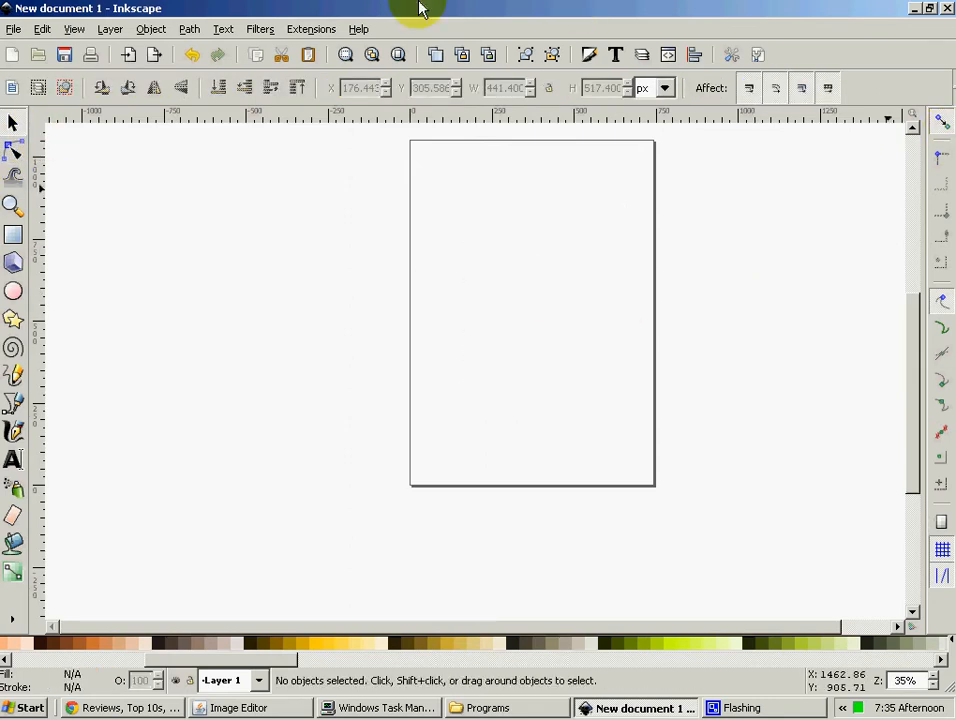
pyautogui.click(224, 29)
pyautogui.moveTo(258, 33)
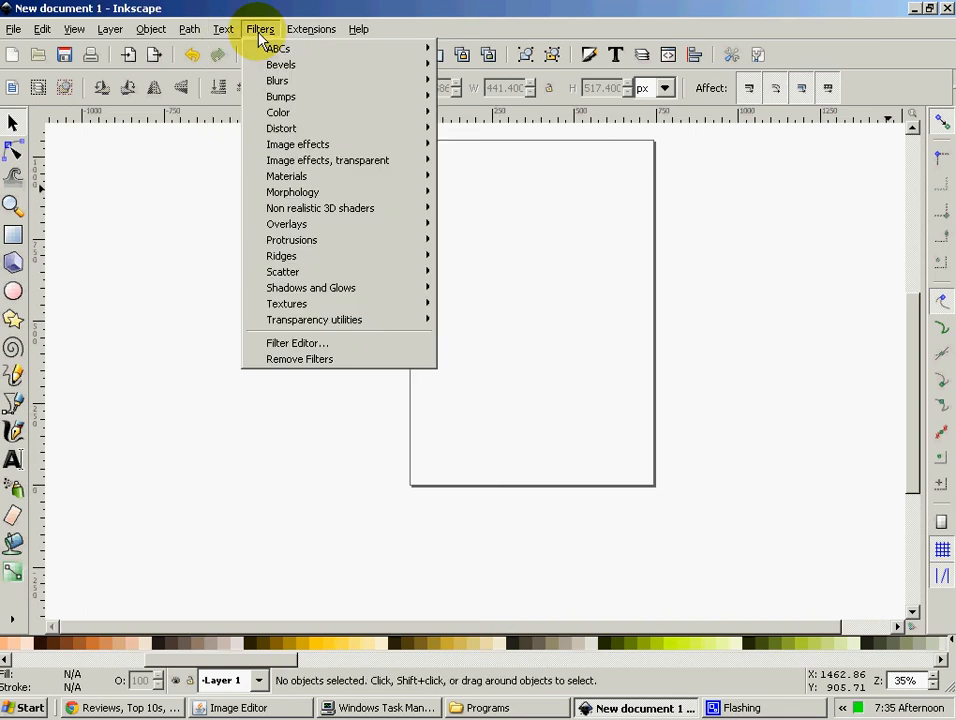
pyautogui.click(532, 49)
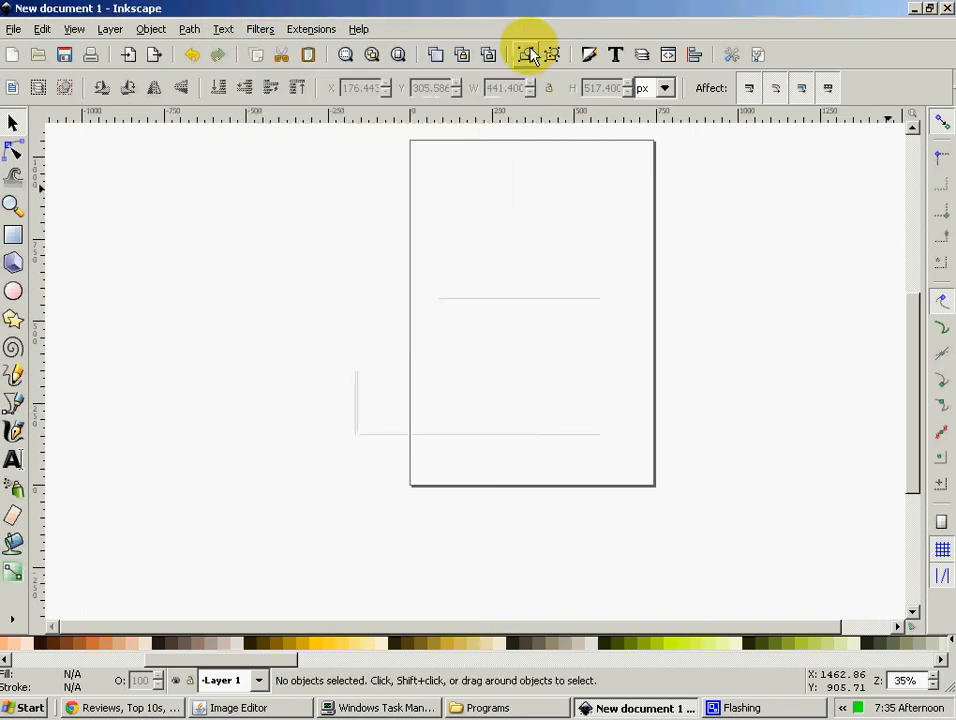
pyautogui.click(358, 29)
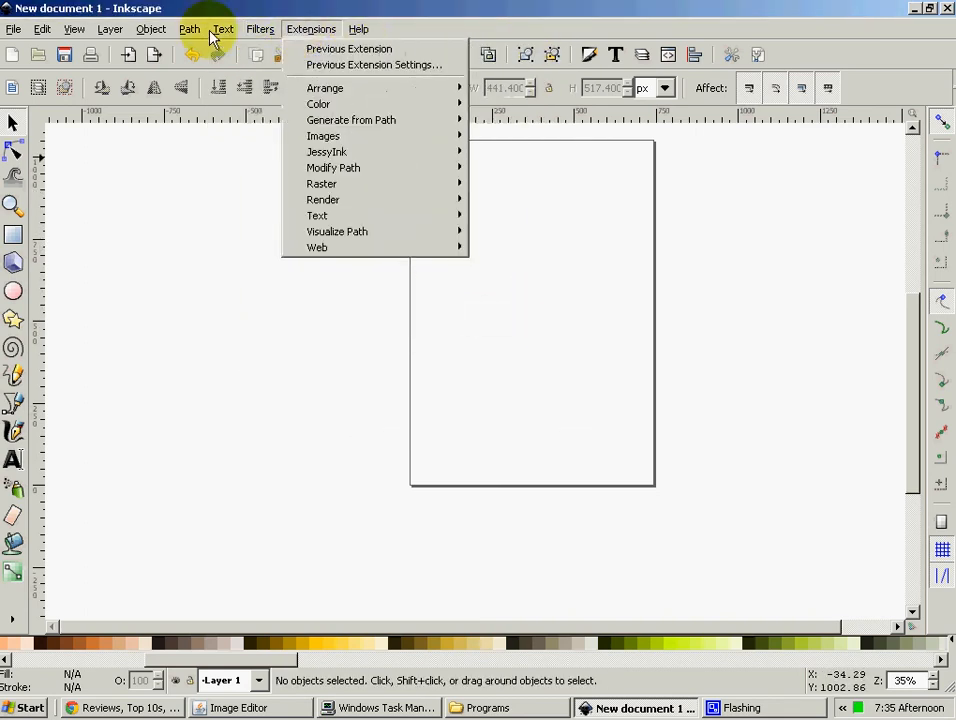
pyautogui.click(636, 11)
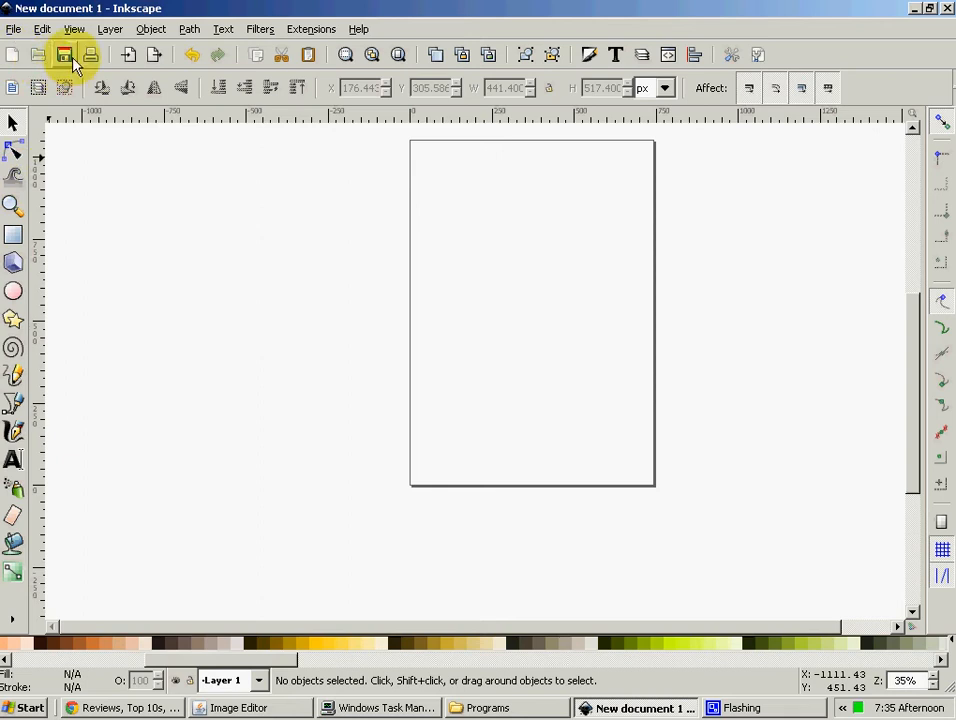
# Draw a small open U-shaped freehand line in the lower middle of the page and fill it with light pink (#FFAAEE)
pyautogui.click(15, 377)
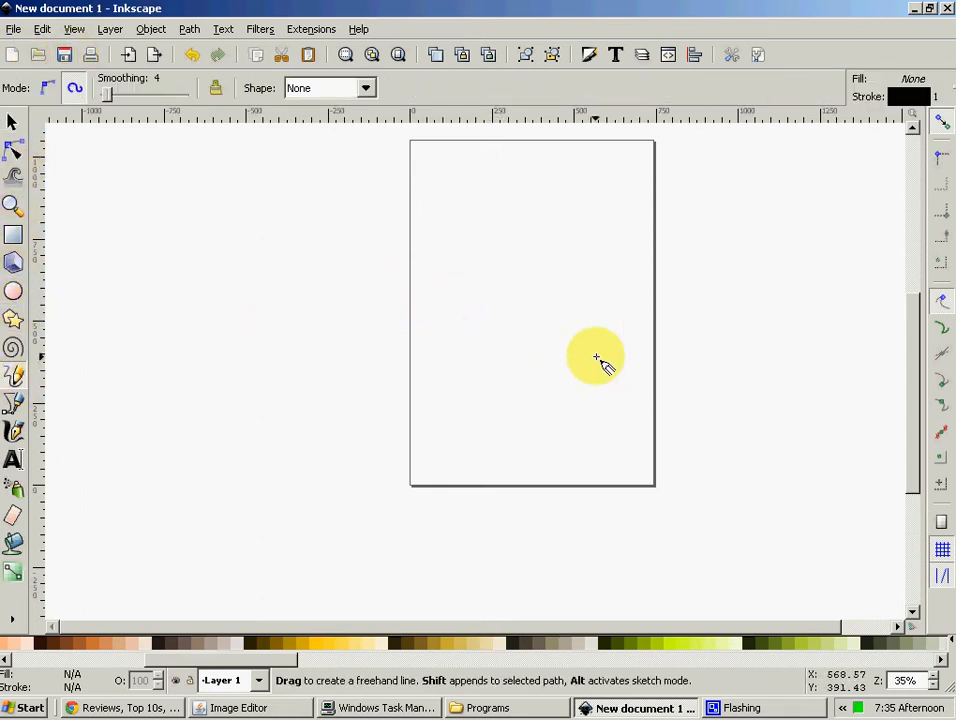
pyautogui.moveTo(504, 361)
pyautogui.mouseDown()
pyautogui.moveTo(499, 424)
pyautogui.moveTo(520, 437)
pyautogui.moveTo(557, 434)
pyautogui.moveTo(568, 370)
pyautogui.mouseUp()
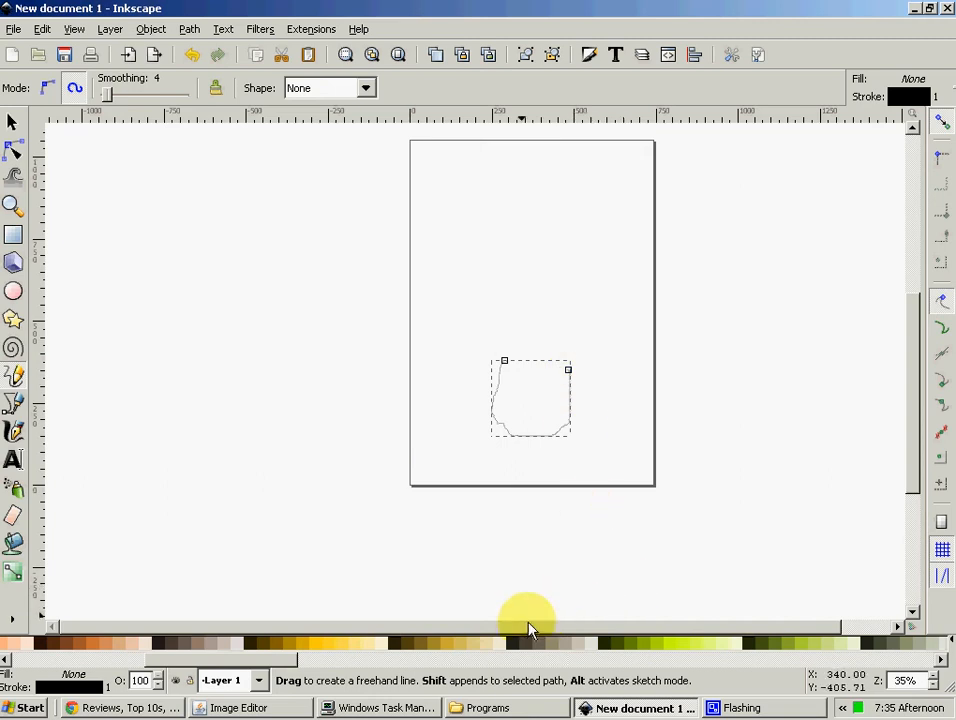
pyautogui.moveTo(235, 660); pyautogui.dragTo(810, 670)
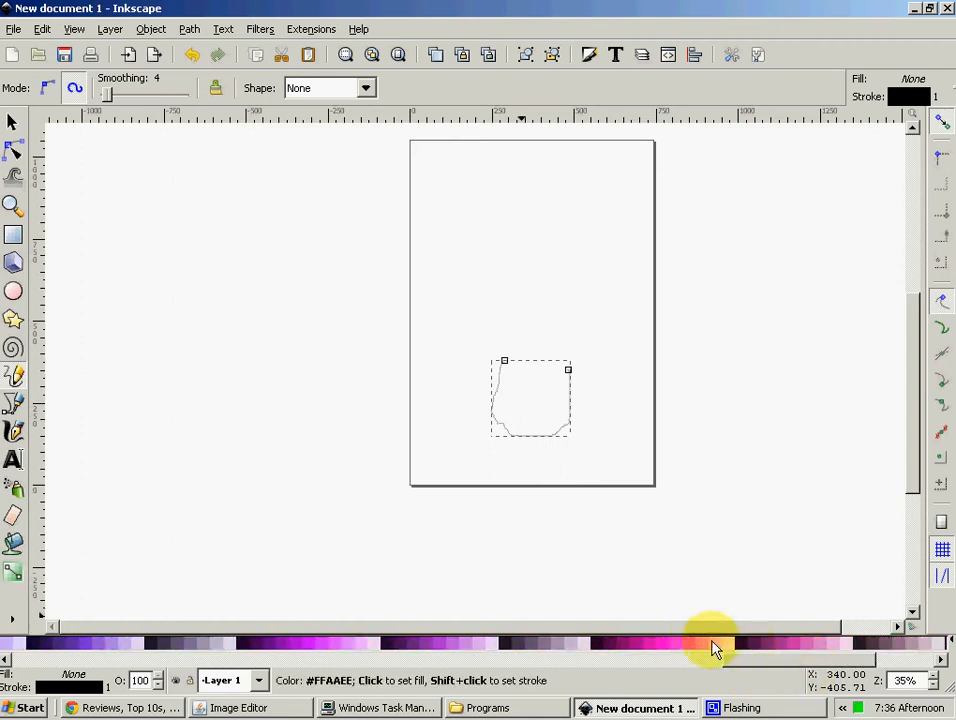
pyautogui.click(719, 645)
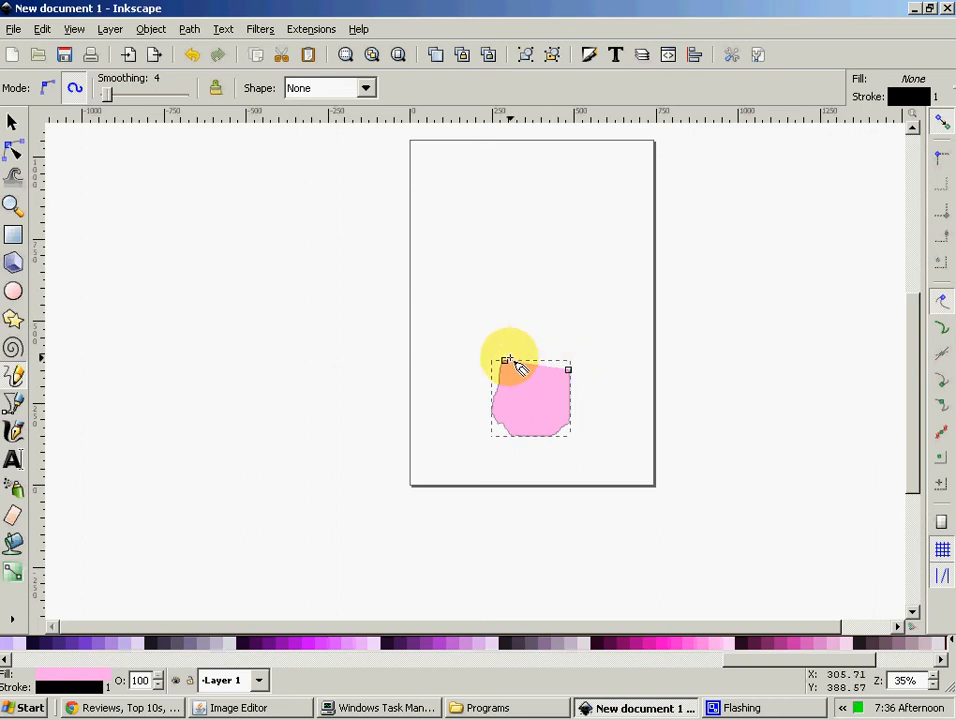
# Extend the pink shape's path with a larger freehand outline above it and change the fill to bright pink (#FF2AD4)
pyautogui.moveTo(505, 360)
pyautogui.mouseDown()
pyautogui.moveTo(571, 368)
pyautogui.moveTo(597, 347)
pyautogui.moveTo(593, 294)
pyautogui.moveTo(557, 253)
pyautogui.moveTo(543, 247)
pyautogui.moveTo(494, 270)
pyautogui.moveTo(487, 289)
pyautogui.moveTo(507, 366)
pyautogui.mouseUp()
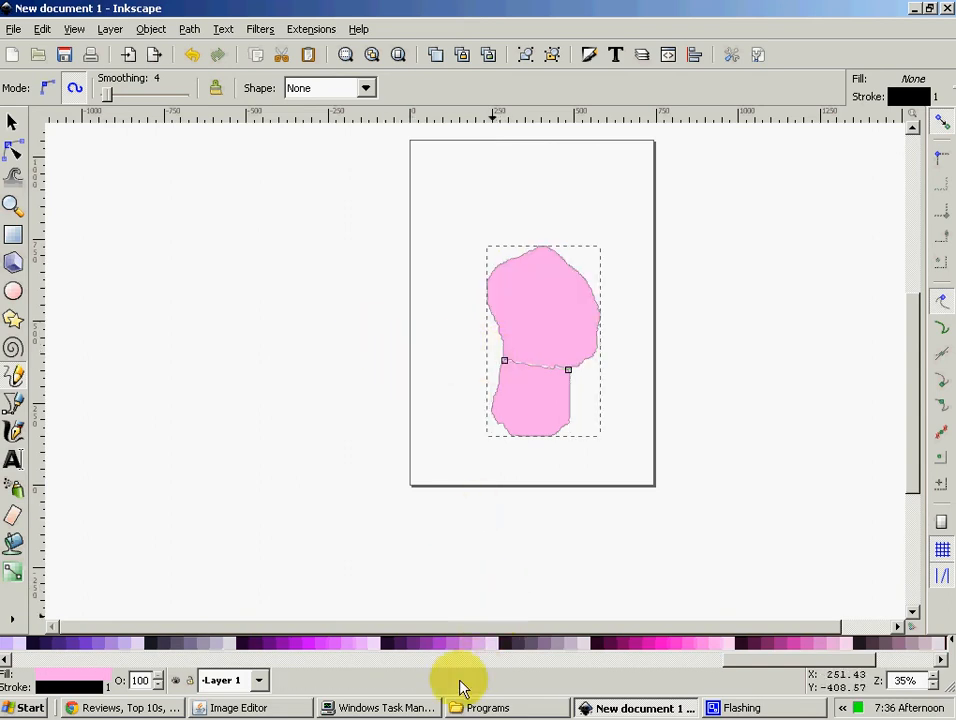
pyautogui.moveTo(816, 662)
pyautogui.mouseDown()
pyautogui.moveTo(371, 668)
pyautogui.moveTo(820, 660)
pyautogui.mouseUp()
pyautogui.click(675, 648)
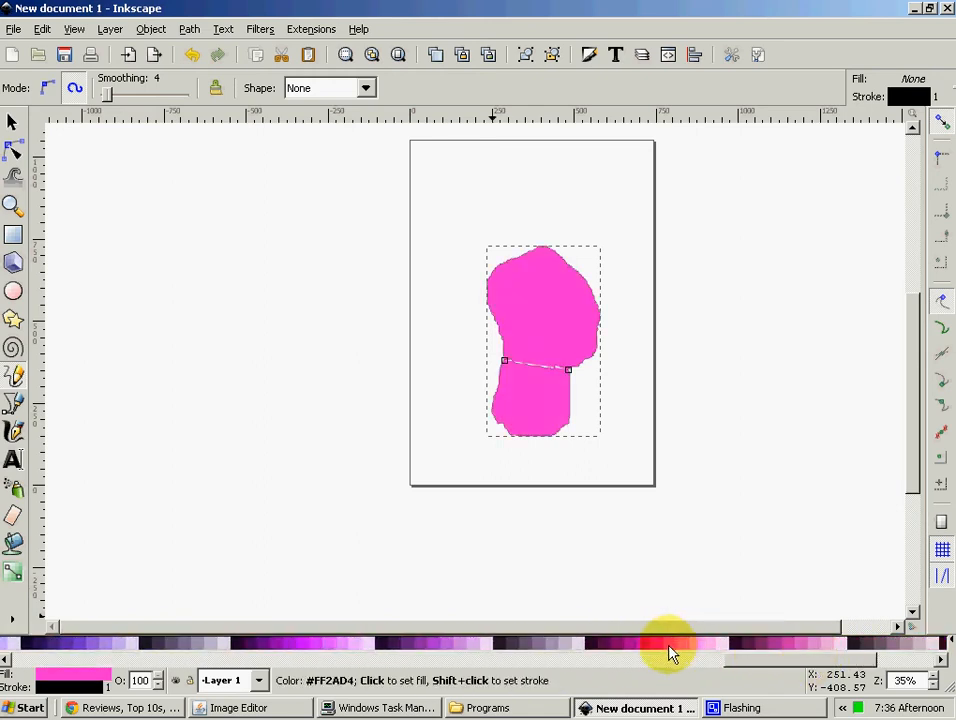
# Delete the bright pink freehand shape from the page
pyautogui.click(11, 122)
pyautogui.click(503, 288)
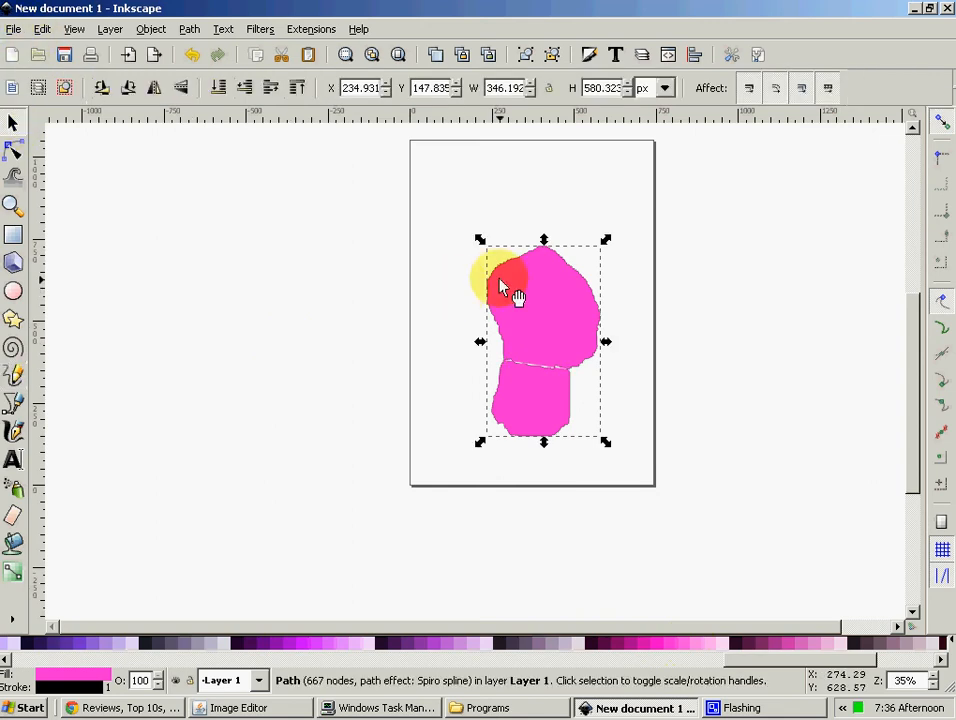
pyautogui.moveTo(517, 281); pyautogui.dragTo(529, 287)
pyautogui.press('Delete')
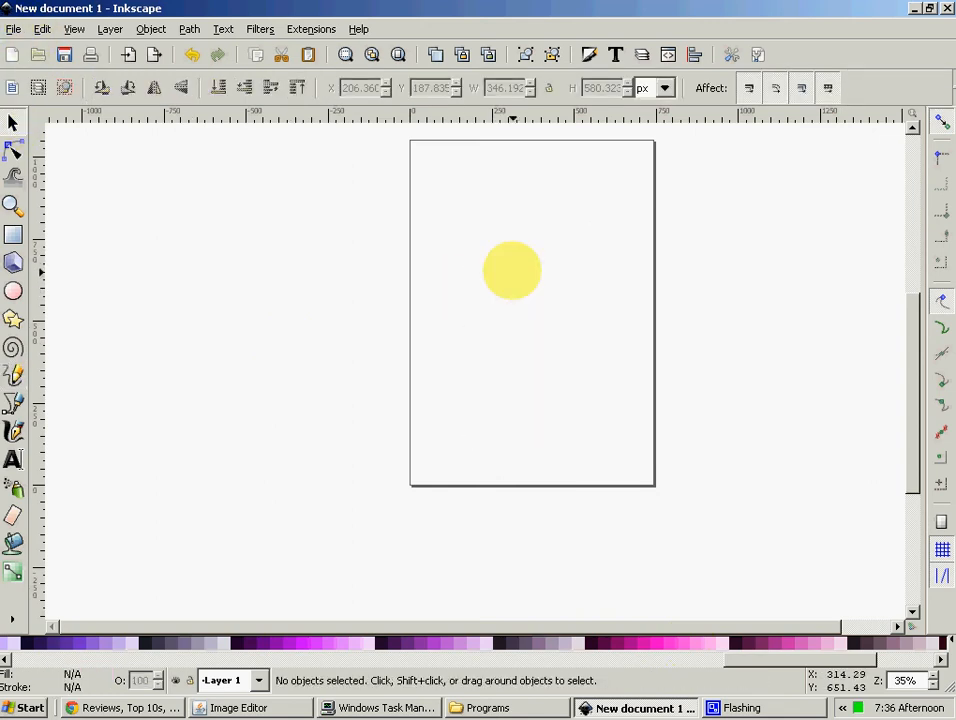
# Draw a closed cup-shaped freehand outline in the lower middle of the page and fill it with light pink (#FFAAEE)
pyautogui.click(15, 376)
pyautogui.moveTo(474, 390)
pyautogui.mouseDown()
pyautogui.moveTo(522, 462)
pyautogui.moveTo(562, 448)
pyautogui.moveTo(578, 406)
pyautogui.moveTo(559, 388)
pyautogui.moveTo(477, 393)
pyautogui.mouseUp()
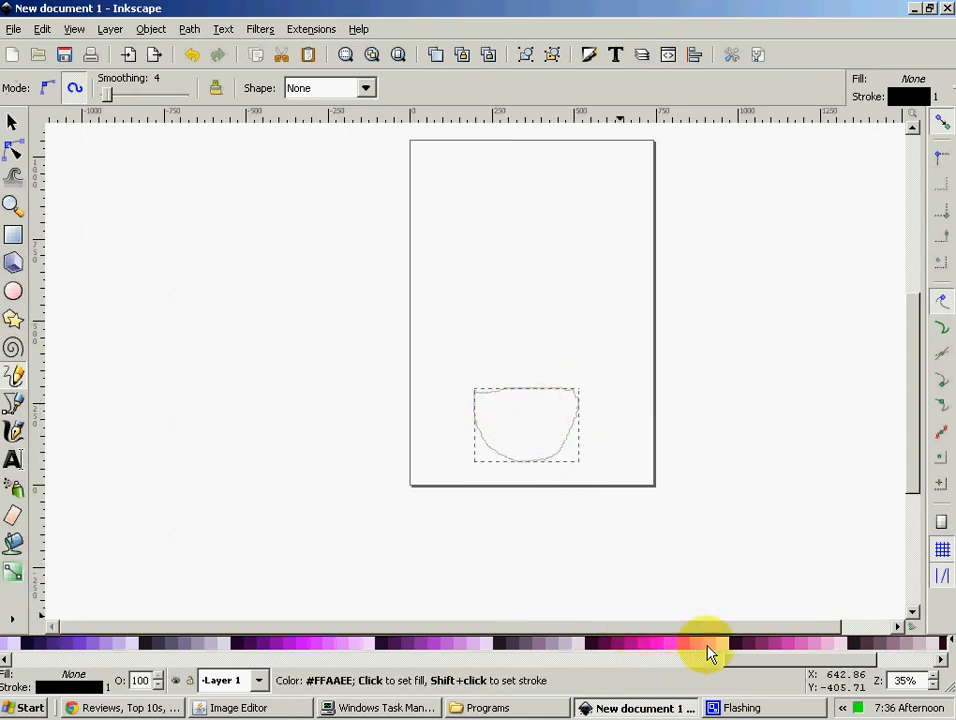
pyautogui.click(708, 652)
# Draw a larger closed freehand mushroom cap above the light pink base, fill it bright pink and move it down onto the base
pyautogui.moveTo(468, 346)
pyautogui.mouseDown()
pyautogui.moveTo(485, 254)
pyautogui.moveTo(517, 239)
pyautogui.moveTo(561, 270)
pyautogui.moveTo(572, 348)
pyautogui.moveTo(470, 346)
pyautogui.mouseUp()
pyautogui.press('Delete')
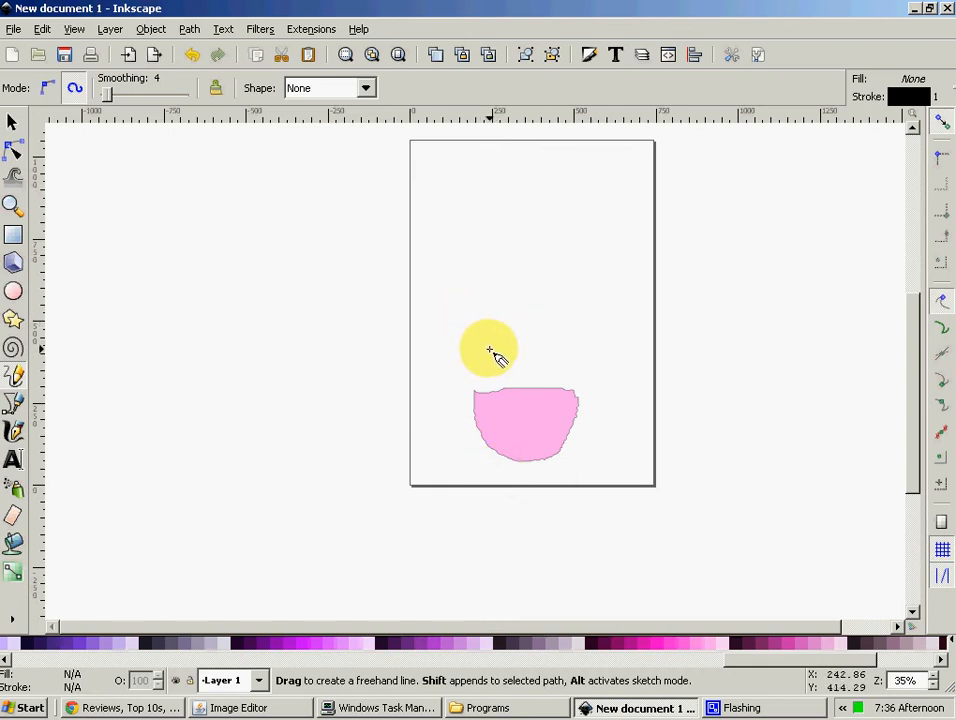
pyautogui.moveTo(457, 349)
pyautogui.mouseDown()
pyautogui.moveTo(524, 358)
pyautogui.moveTo(578, 335)
pyautogui.moveTo(591, 307)
pyautogui.moveTo(584, 277)
pyautogui.moveTo(551, 221)
pyautogui.moveTo(531, 209)
pyautogui.moveTo(478, 233)
pyautogui.moveTo(445, 318)
pyautogui.moveTo(457, 349)
pyautogui.mouseUp()
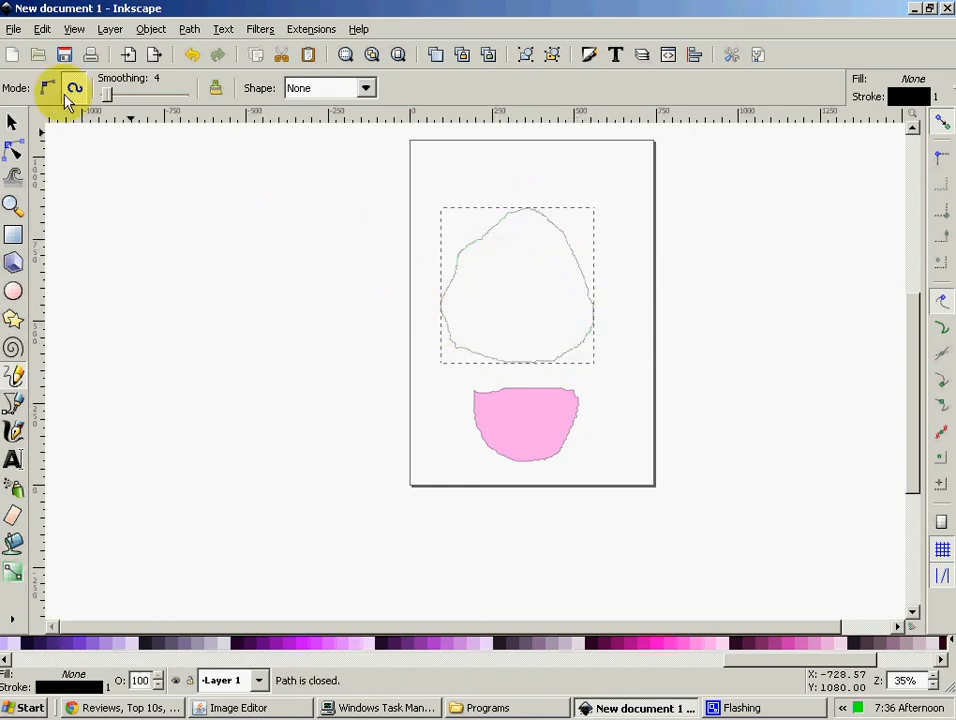
pyautogui.click(661, 645)
pyautogui.click(13, 124)
pyautogui.moveTo(516, 287); pyautogui.dragTo(537, 347)
# Draw a small spiral as the left eye on the light pink base and fill it red
pyautogui.click(13, 347)
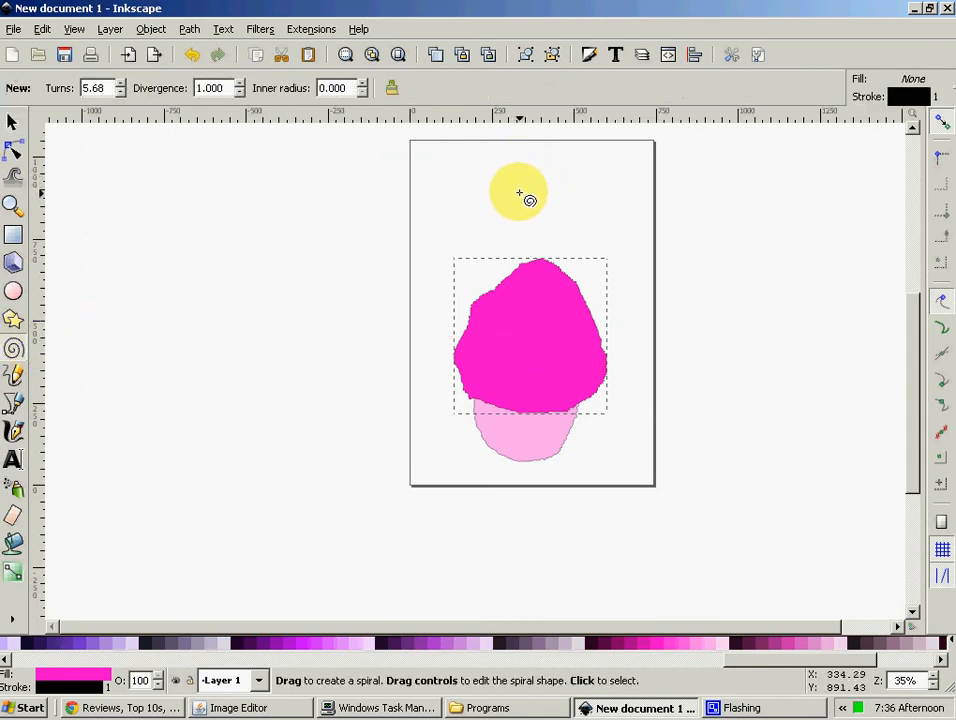
pyautogui.moveTo(505, 426); pyautogui.dragTo(518, 440)
pyautogui.moveTo(922, 650); pyautogui.dragTo(21, 704)
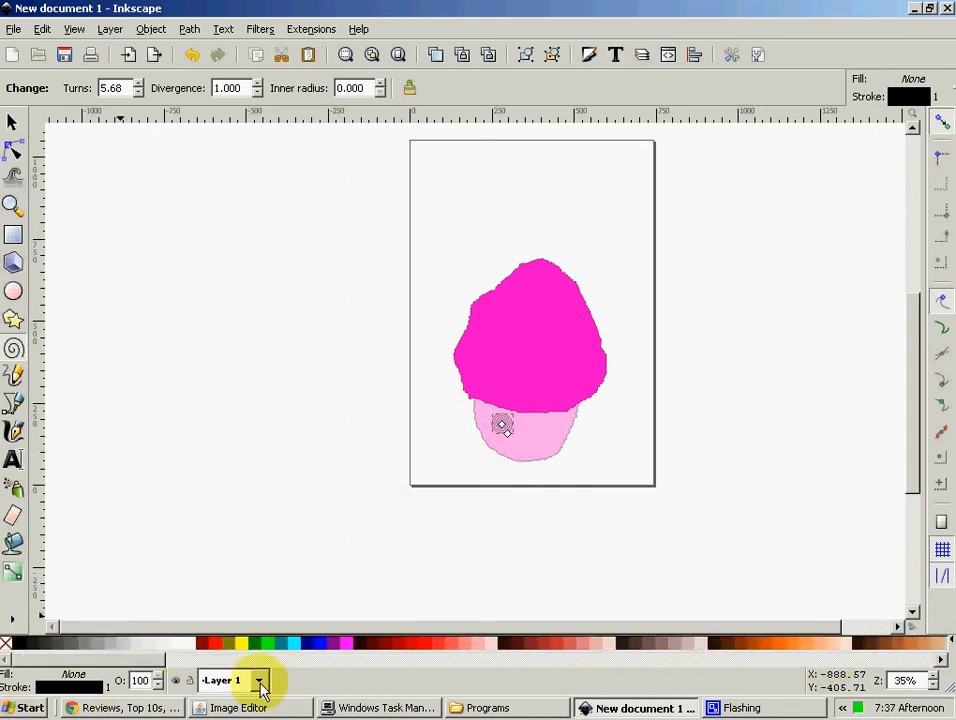
pyautogui.click(219, 643)
# Draw a second small spiral as the right eye, fill it red and move it slightly down clear of the cap
pyautogui.moveTo(527, 417)
pyautogui.mouseDown()
pyautogui.moveTo(539, 435)
pyautogui.moveTo(532, 428)
pyautogui.mouseUp()
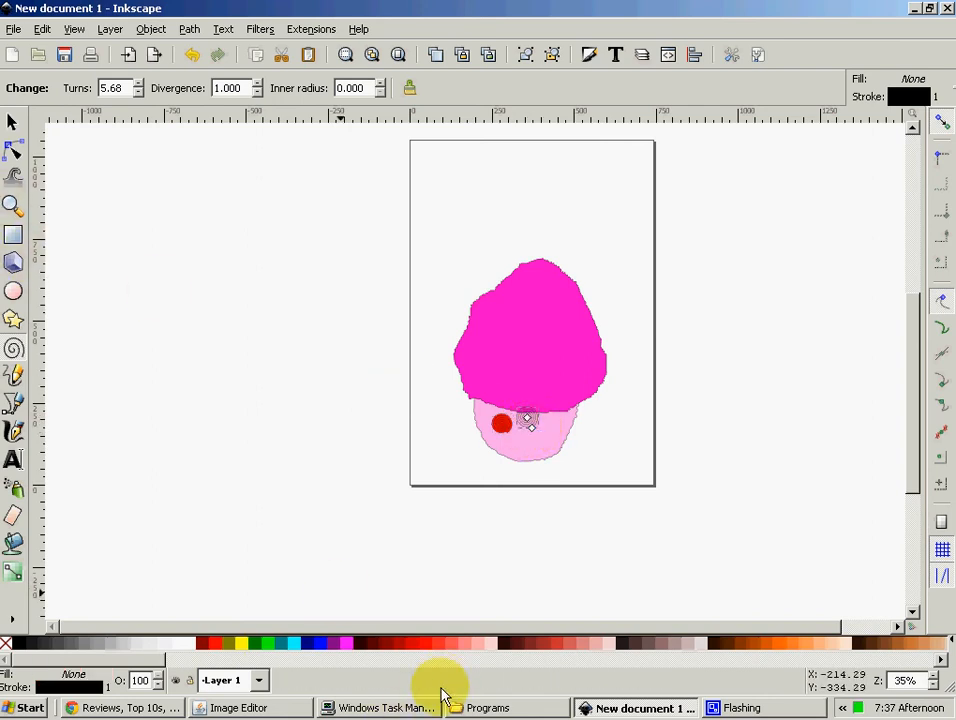
pyautogui.click(418, 643)
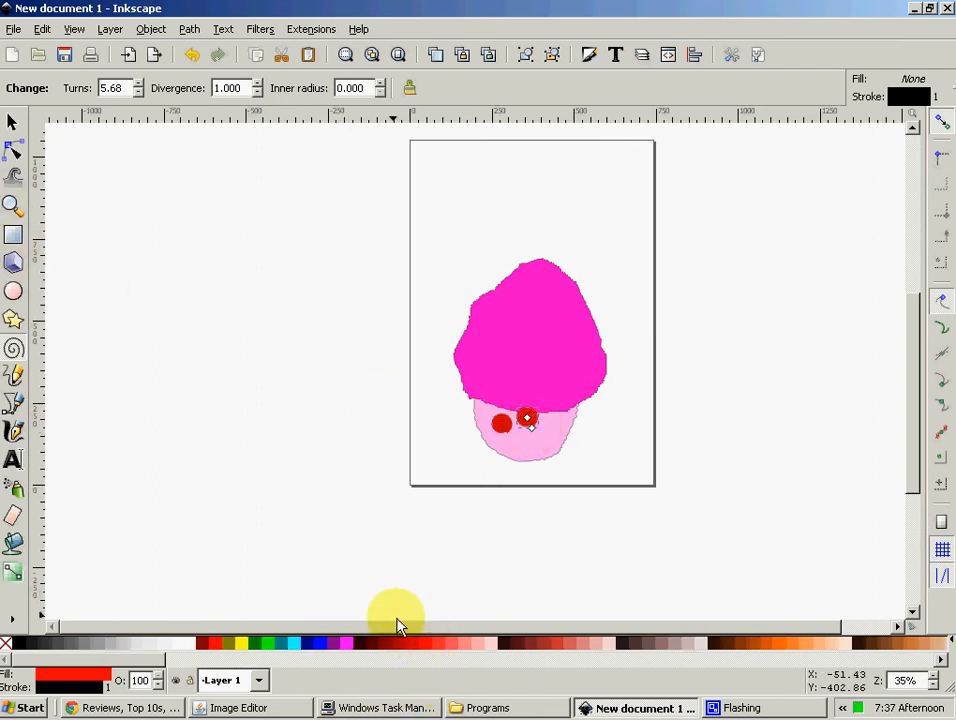
pyautogui.click(12, 123)
pyautogui.moveTo(546, 429); pyautogui.dragTo(556, 445)
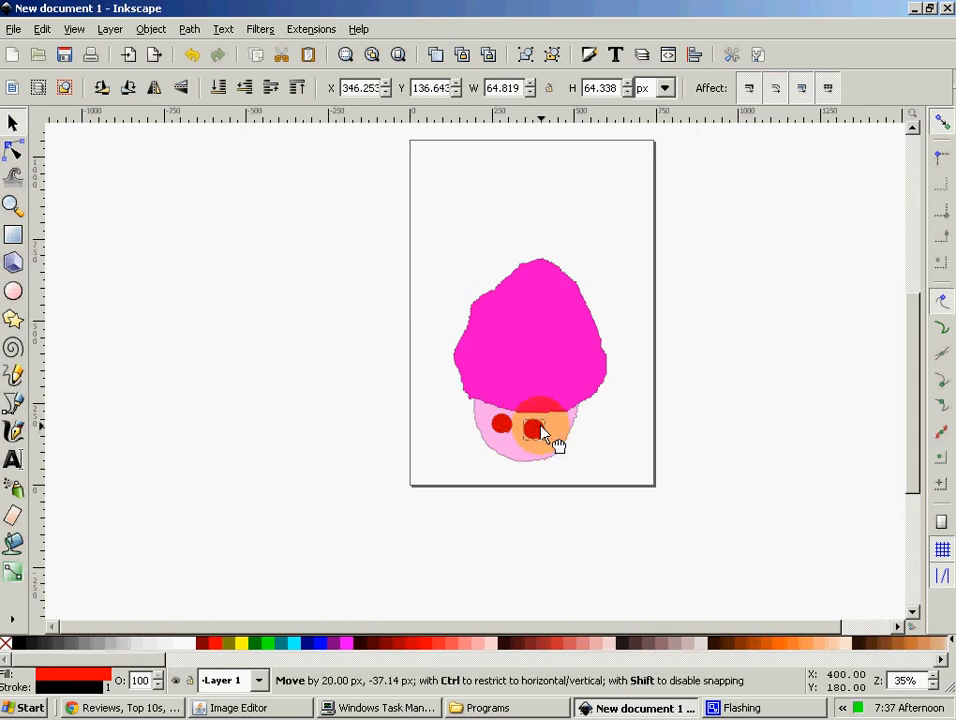
# Draw a small ellipse segment about 30 by 32 px below the eyes as a mouth and fill it black
pyautogui.click(13, 291)
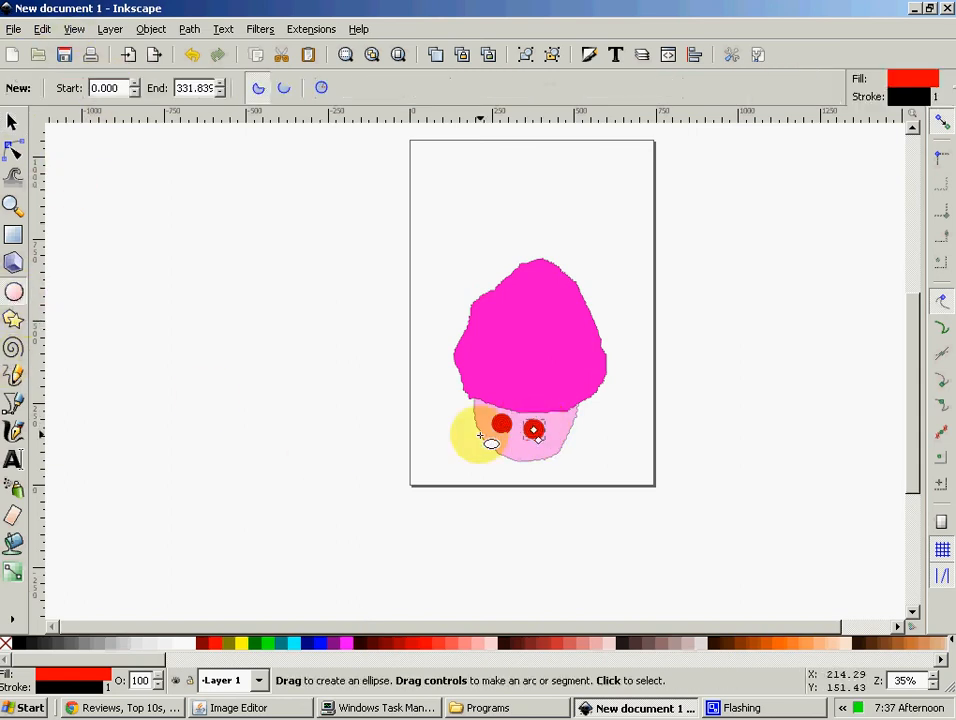
pyautogui.moveTo(507, 445); pyautogui.dragTo(512, 452)
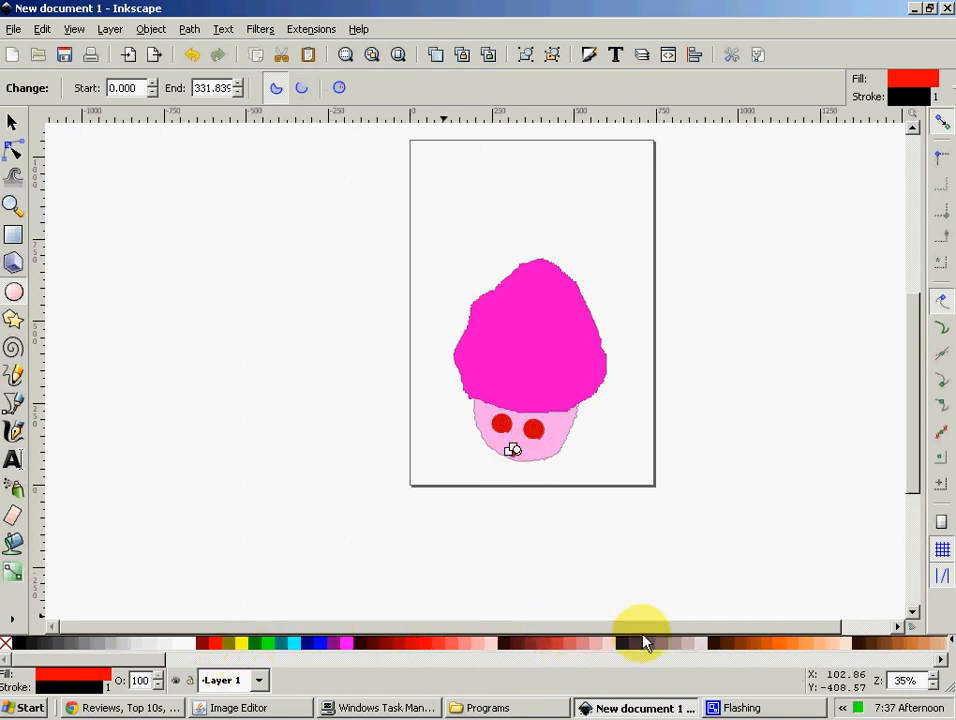
pyautogui.click(22, 643)
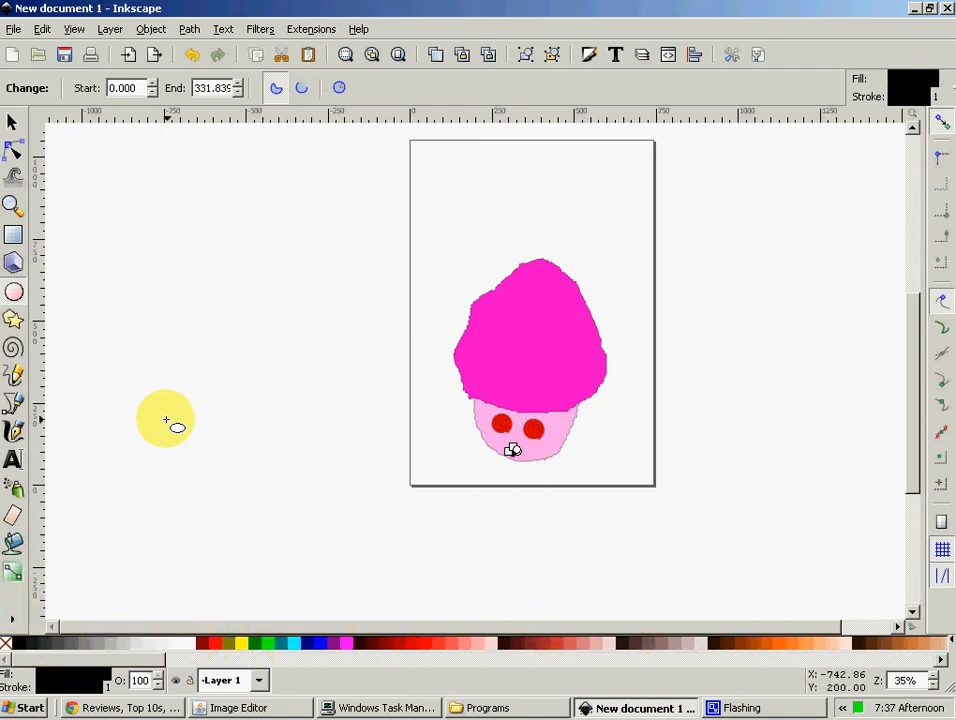
# Move the black mouth shape horizontally to an X position of 341.5 px
pyautogui.click(12, 121)
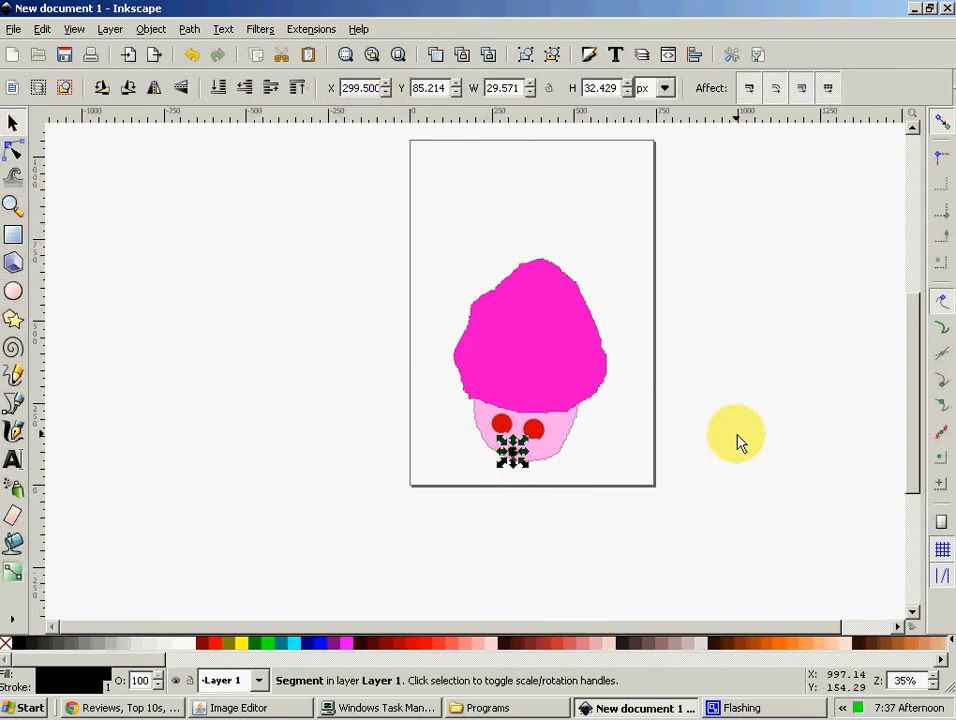
pyautogui.click(388, 83)
pyautogui.moveTo(389, 84); pyautogui.dragTo(389, 85)
pyautogui.press('Tab')
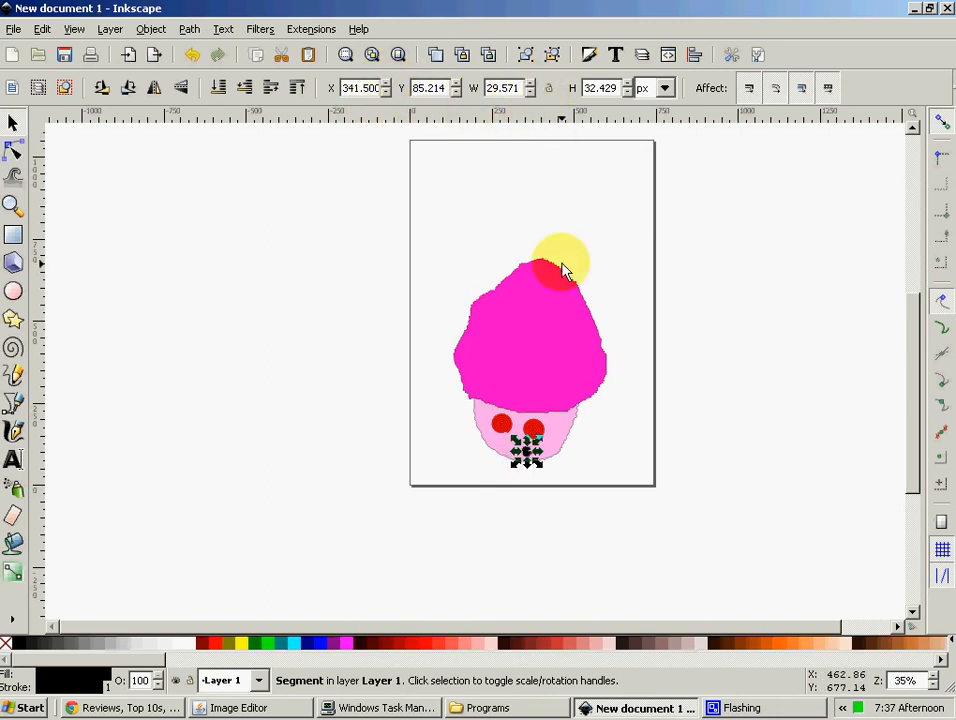
pyautogui.click(529, 456)
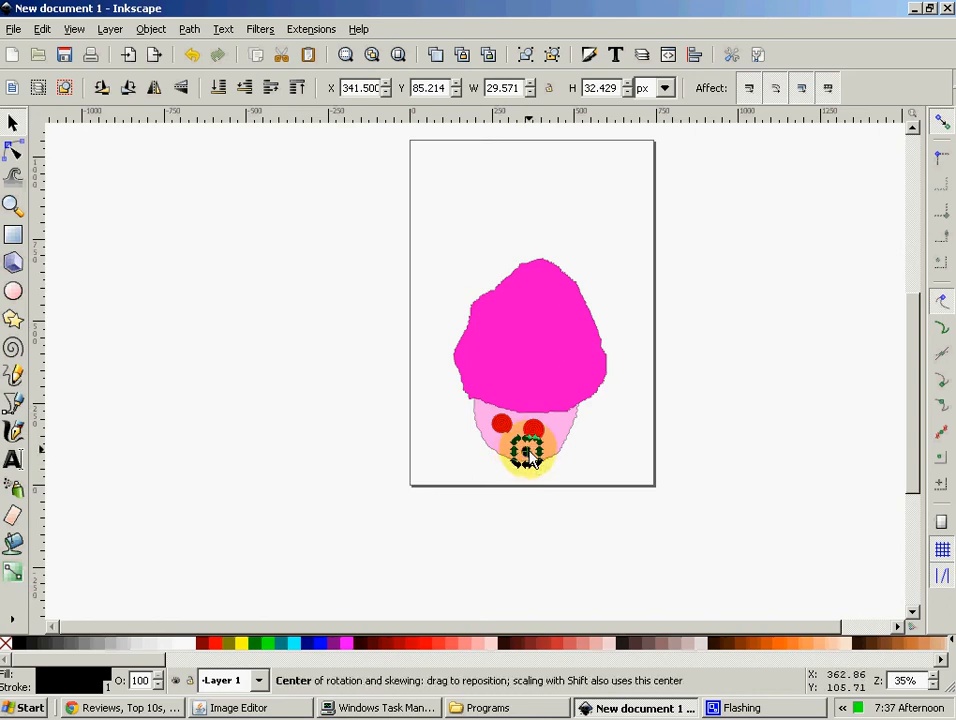
# Set the mouth's arc end angle to 360 to make it a full ellipse and move it slightly left, centred below the eyes
pyautogui.click(17, 291)
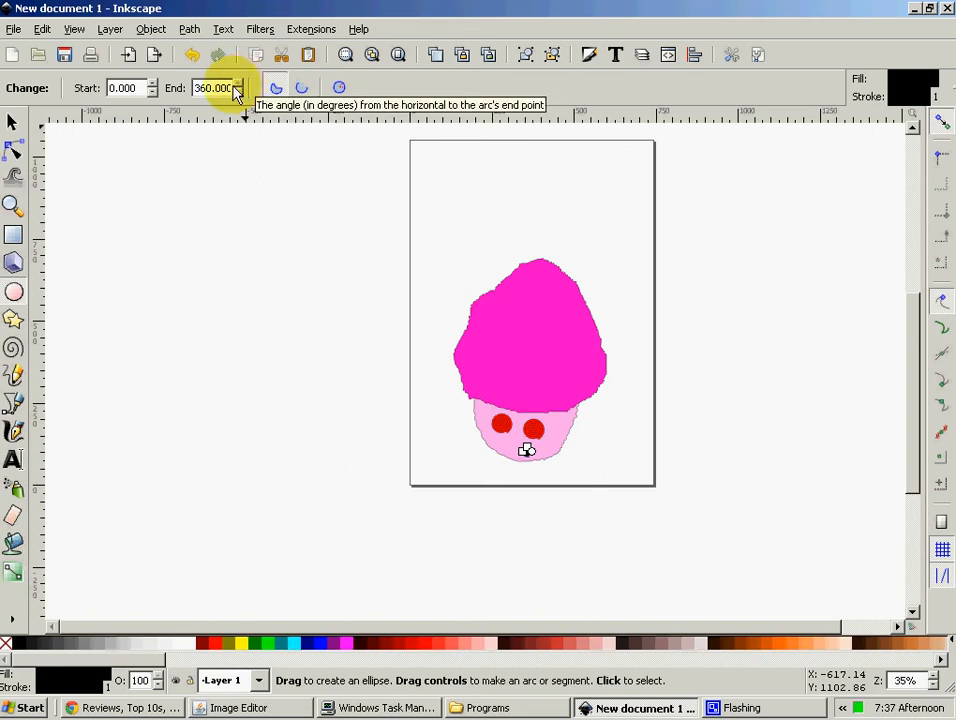
pyautogui.click(11, 122)
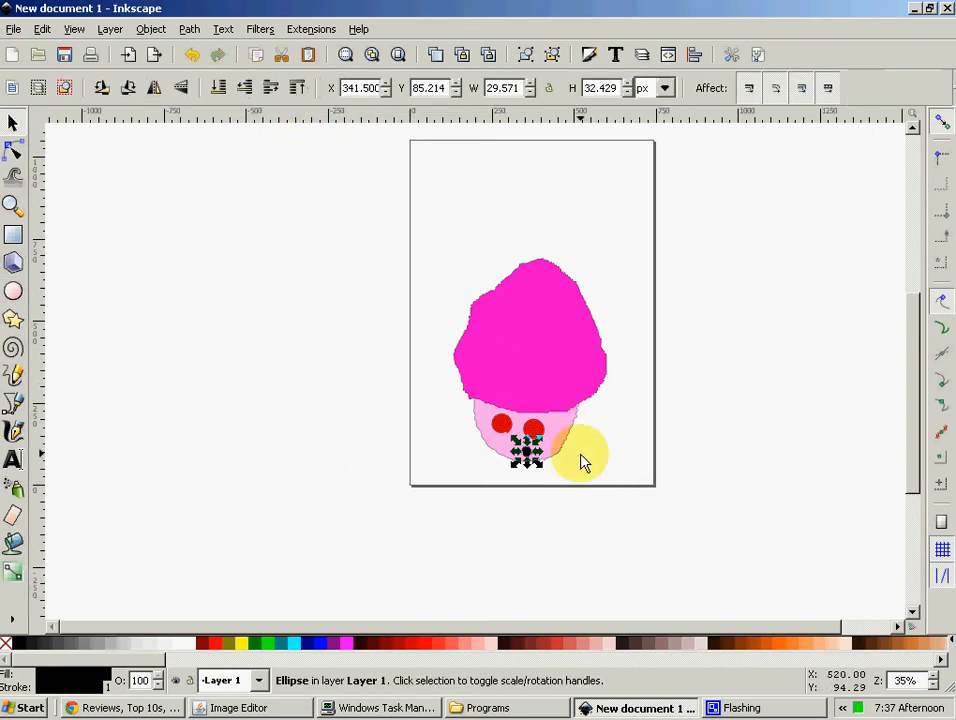
pyautogui.moveTo(527, 458); pyautogui.dragTo(519, 460)
pyautogui.click(603, 478)
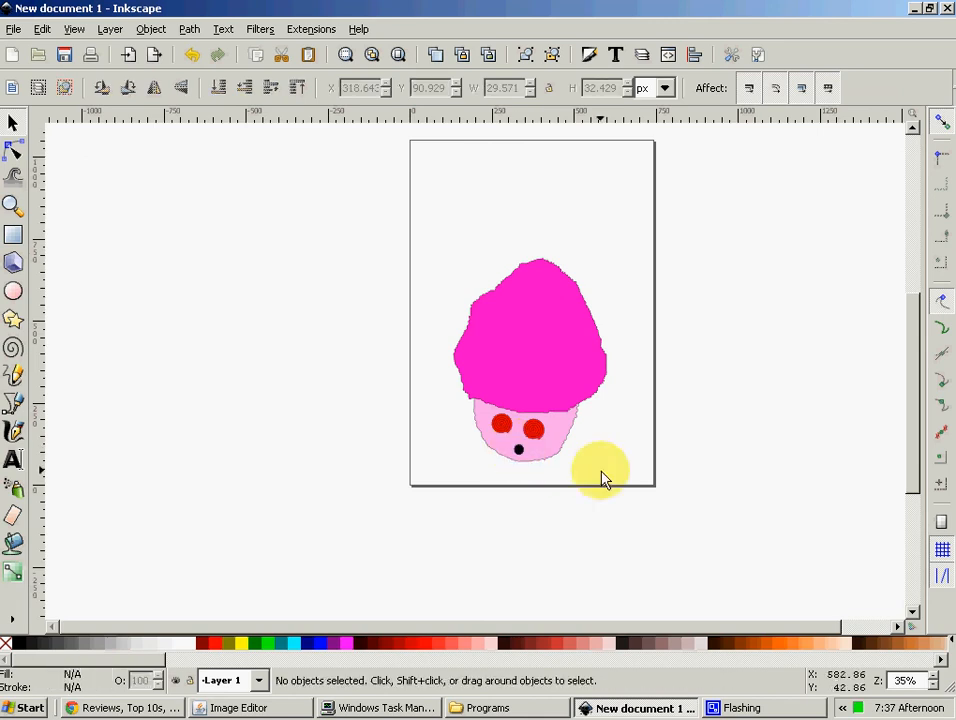
# Draw a freehand patch along the cap's upper right edge and fill it cyan
pyautogui.click(17, 379)
pyautogui.moveTo(578, 286)
pyautogui.mouseDown()
pyautogui.moveTo(570, 322)
pyautogui.moveTo(593, 327)
pyautogui.moveTo(597, 318)
pyautogui.mouseUp()
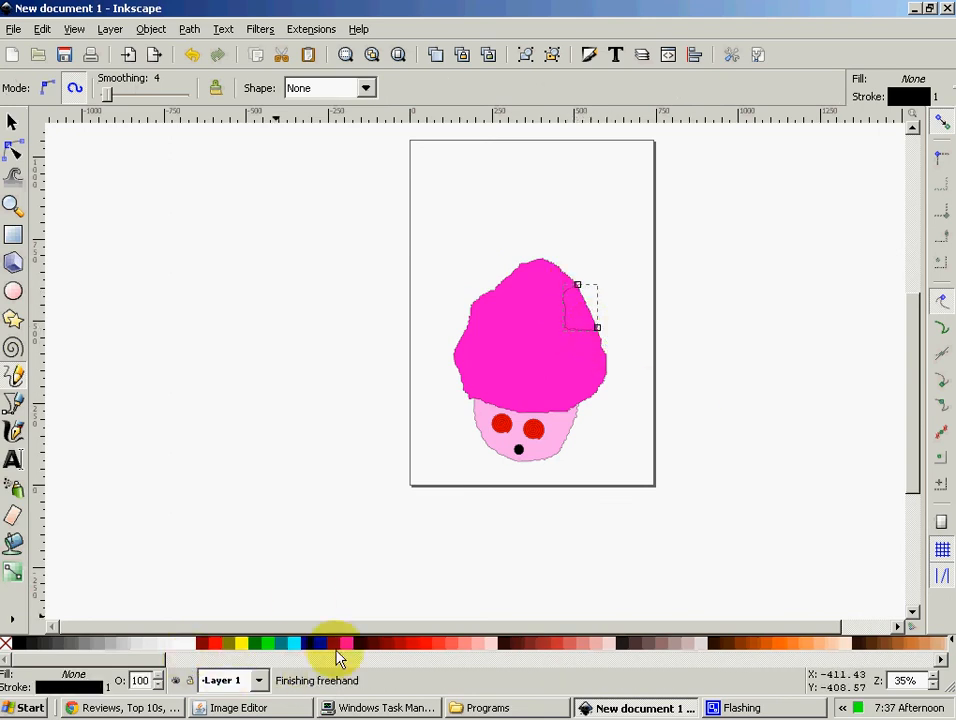
pyautogui.click(295, 650)
# Draw a green freehand patch on the cap's left edge and a closed red patch in the cap's centre
pyautogui.moveTo(478, 372)
pyautogui.mouseDown()
pyautogui.moveTo(483, 312)
pyautogui.moveTo(494, 341)
pyautogui.moveTo(482, 373)
pyautogui.moveTo(450, 360)
pyautogui.mouseUp()
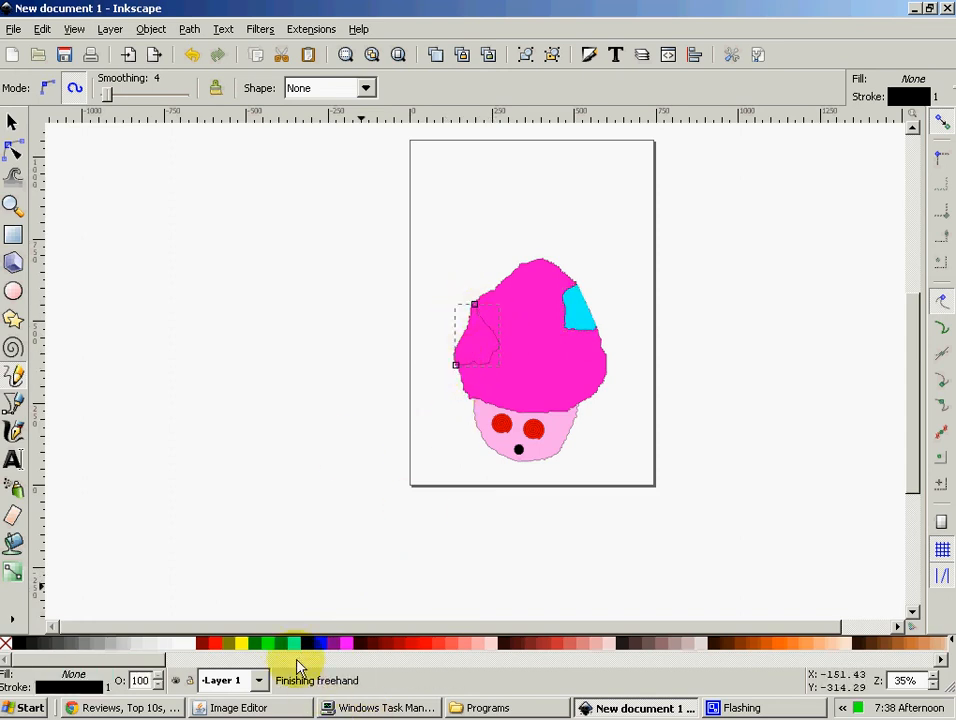
pyautogui.click(267, 643)
pyautogui.moveTo(540, 343)
pyautogui.mouseDown()
pyautogui.moveTo(523, 344)
pyautogui.moveTo(546, 369)
pyautogui.moveTo(540, 340)
pyautogui.mouseUp()
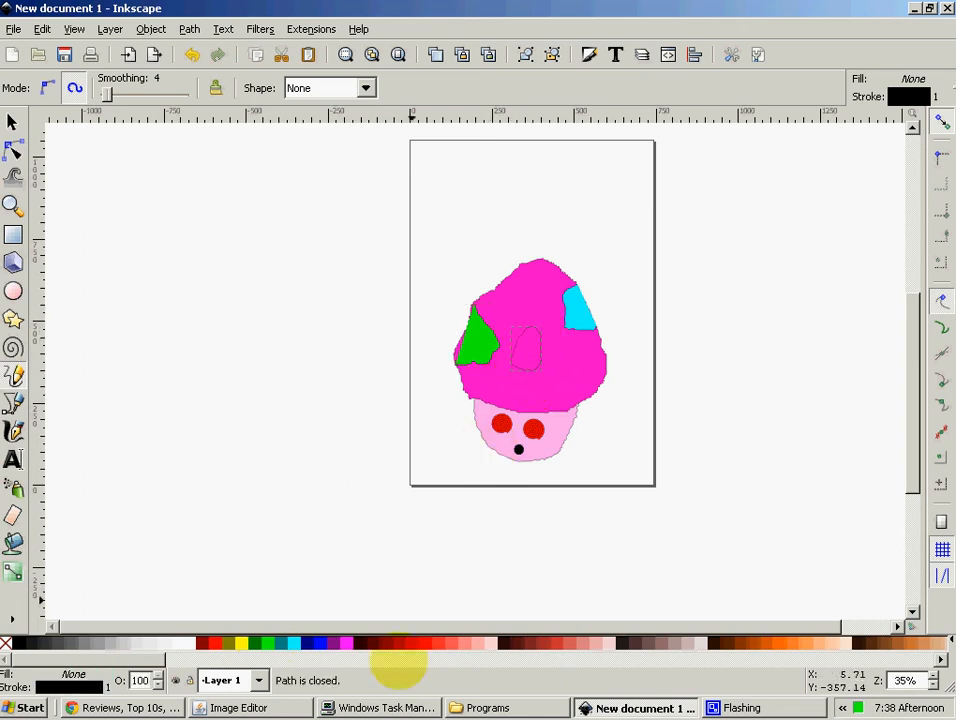
pyautogui.click(424, 643)
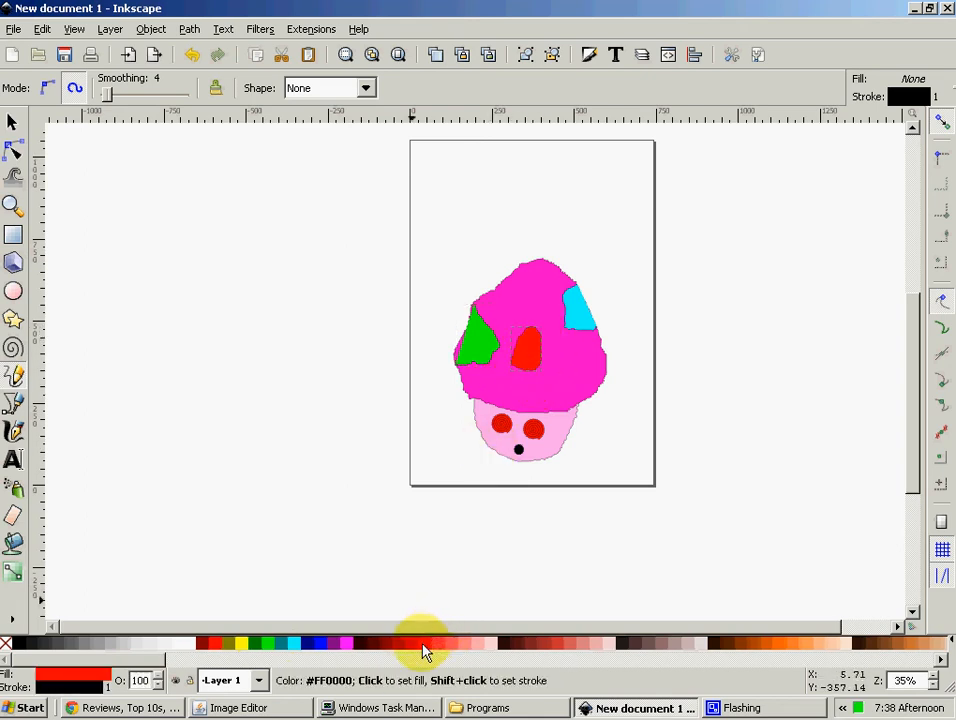
# Select all the mushroom's shapes and set up a bitmap export of the selection with everything except the selected objects hidden
pyautogui.click(11, 125)
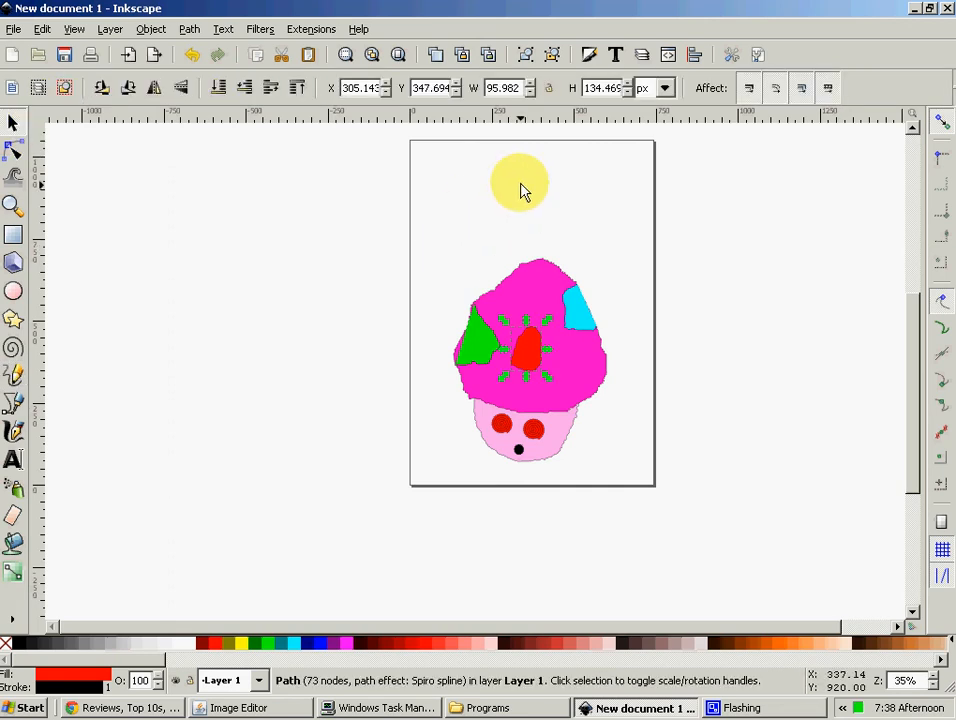
pyautogui.click(444, 199)
pyautogui.moveTo(428, 195); pyautogui.dragTo(636, 487)
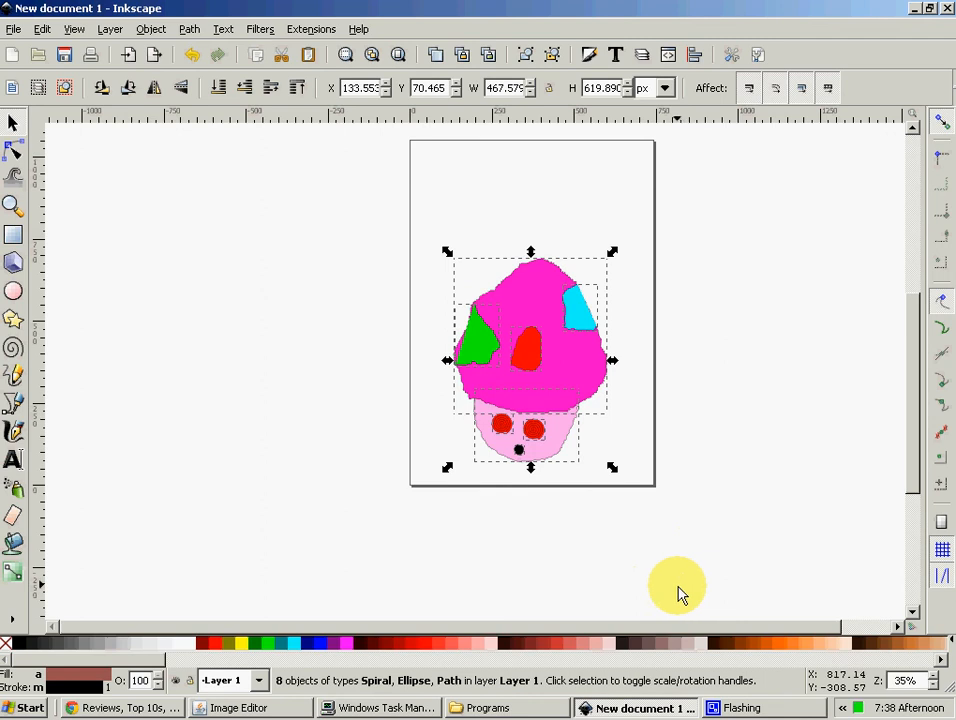
pyautogui.click(13, 28)
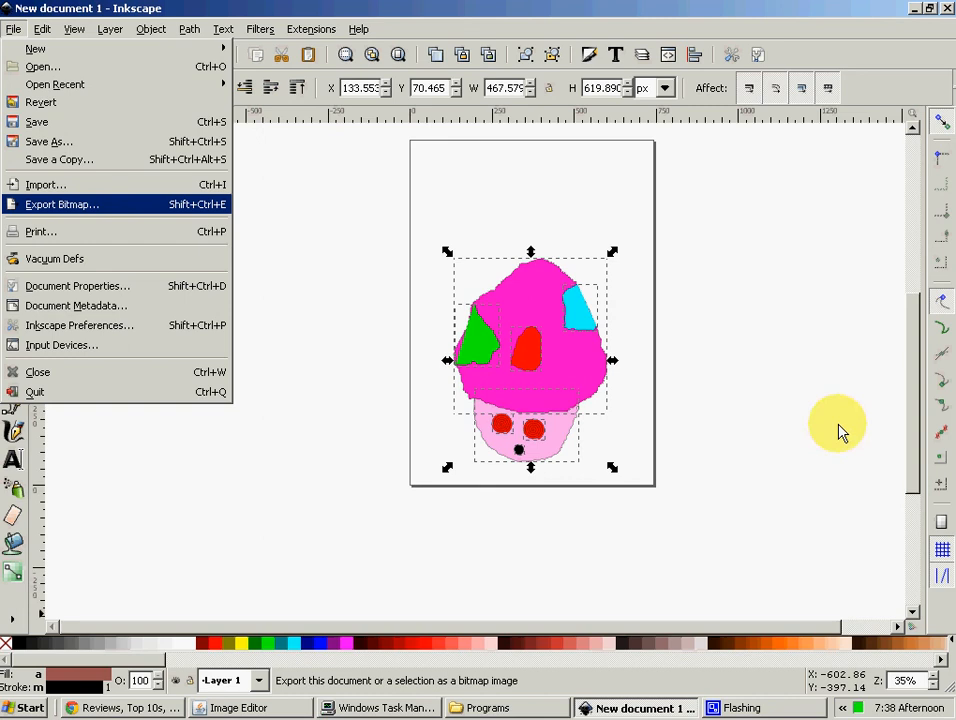
pyautogui.press('Return')
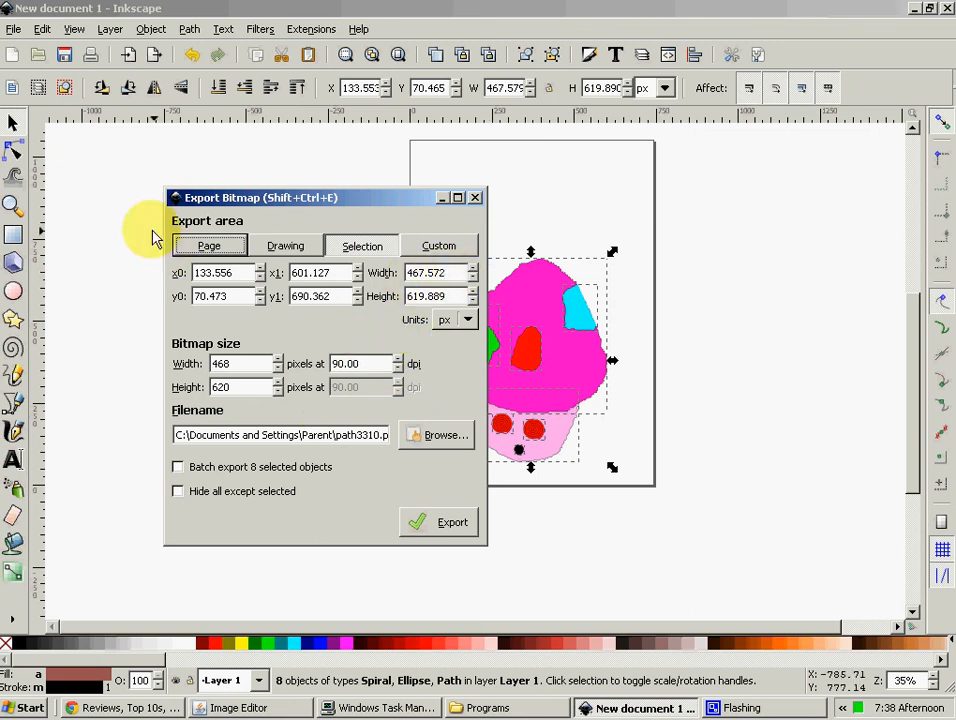
pyautogui.click(349, 252)
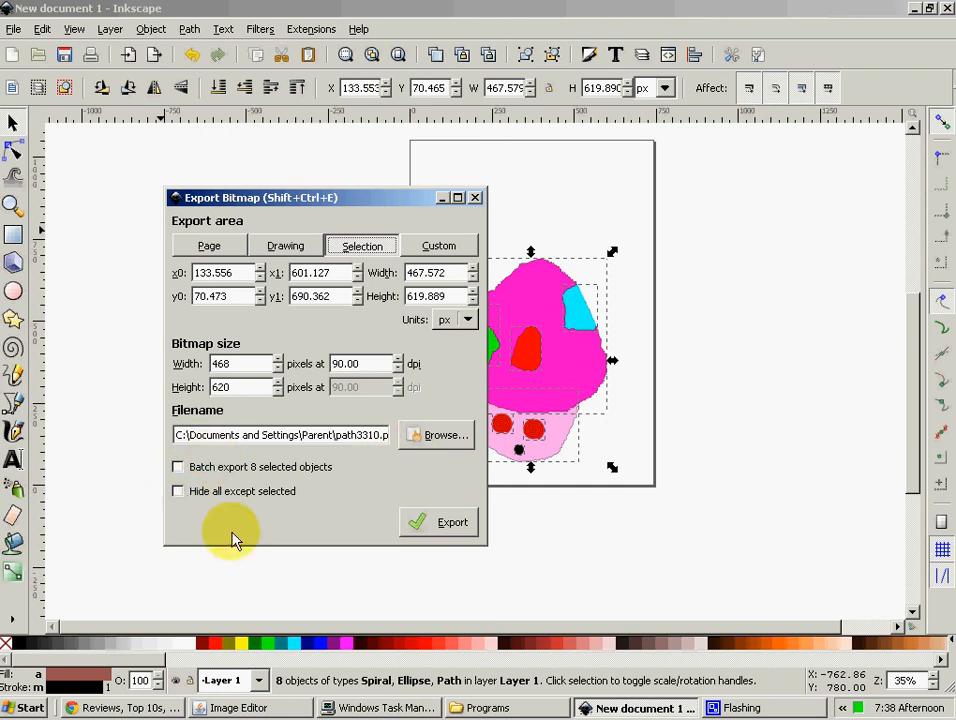
pyautogui.click(178, 491)
# Export the selection as a PNG named Hypno-shroom in the My Pictures folder and close the export dialog
pyautogui.click(457, 434)
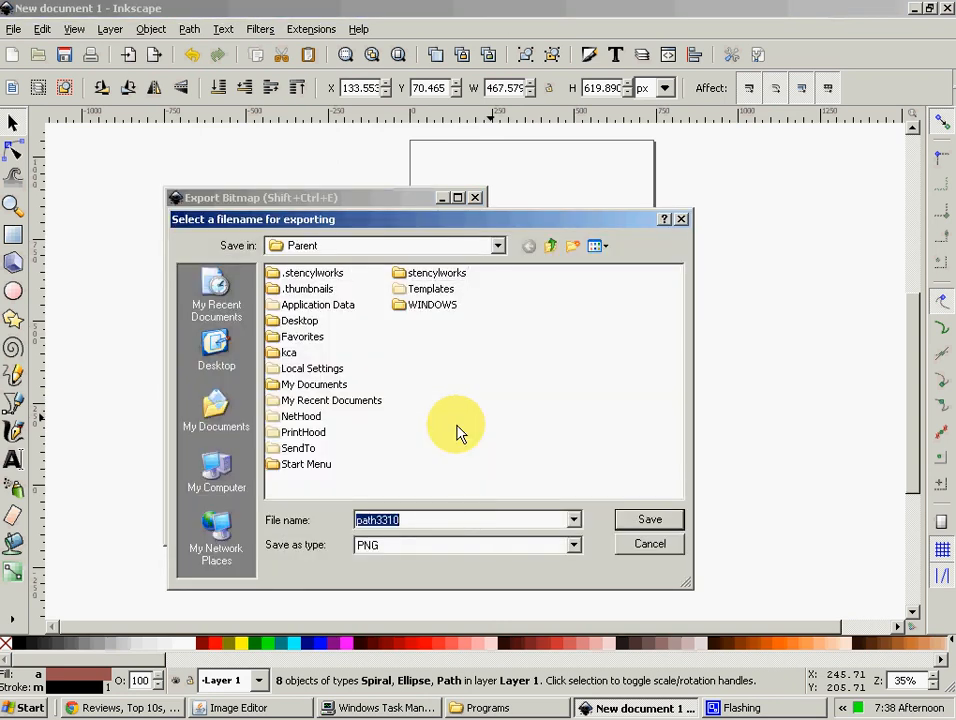
pyautogui.click(231, 418)
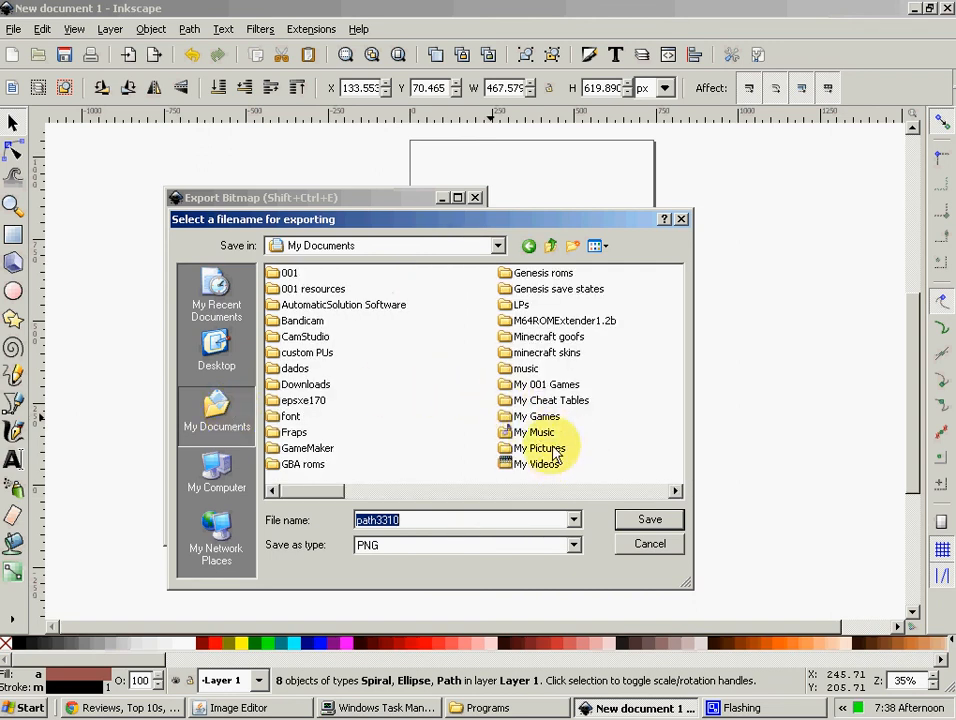
pyautogui.doubleClick(552, 452)
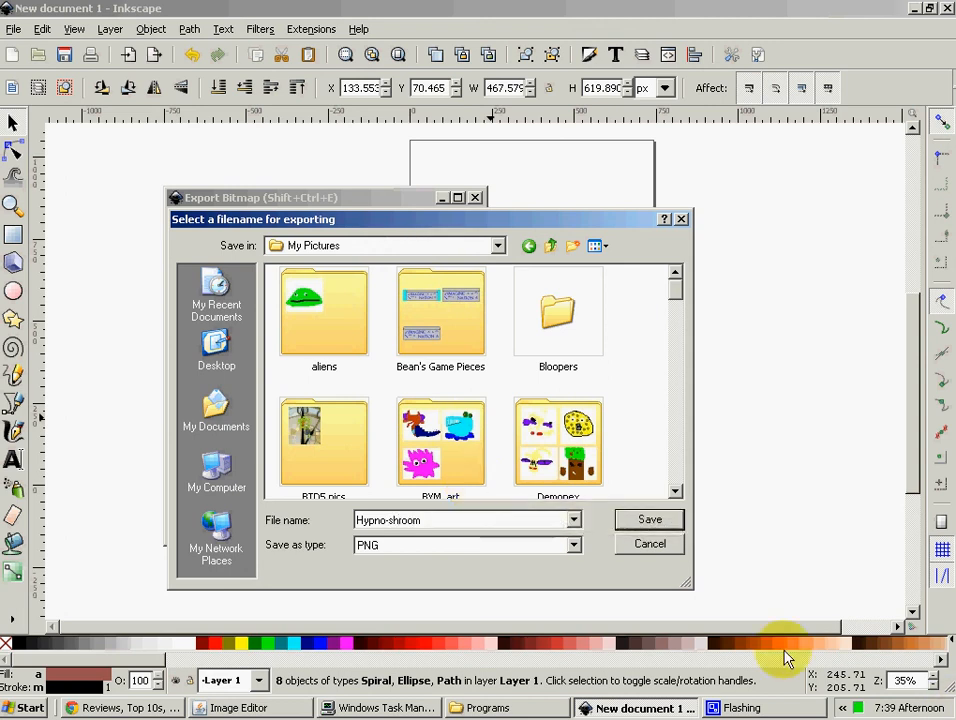
pyautogui.click(660, 526)
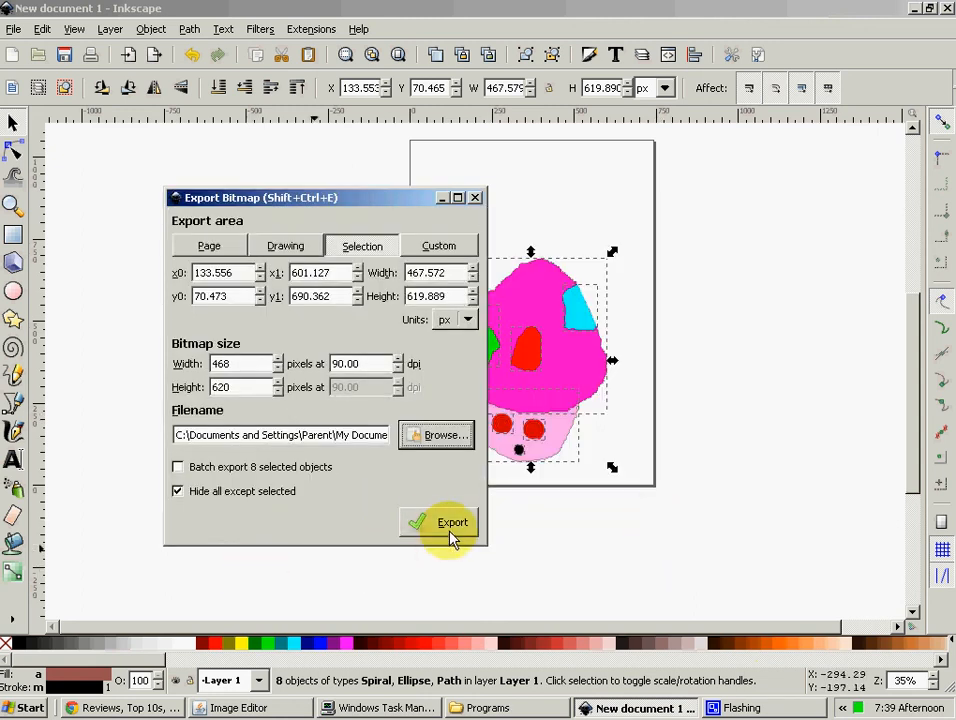
pyautogui.click(448, 527)
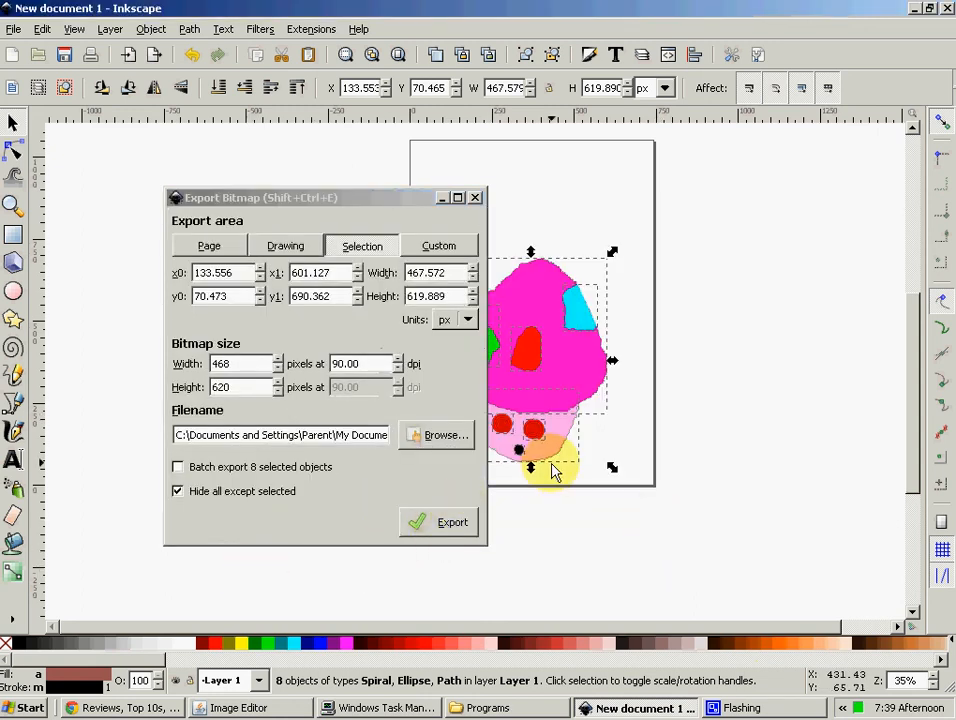
pyautogui.click(475, 198)
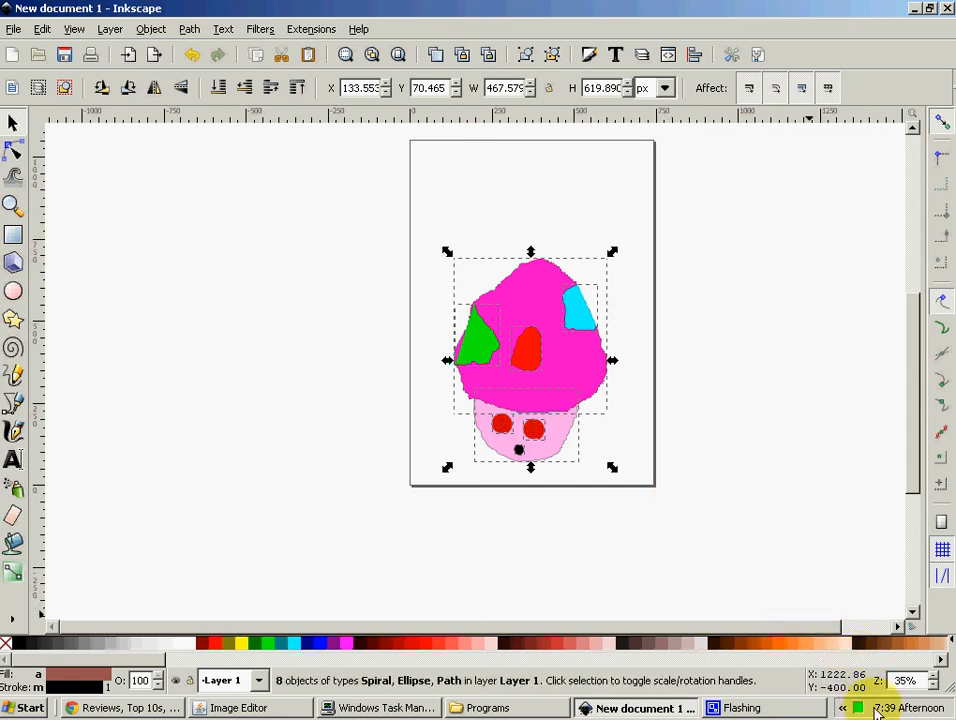
pyautogui.click(843, 708)
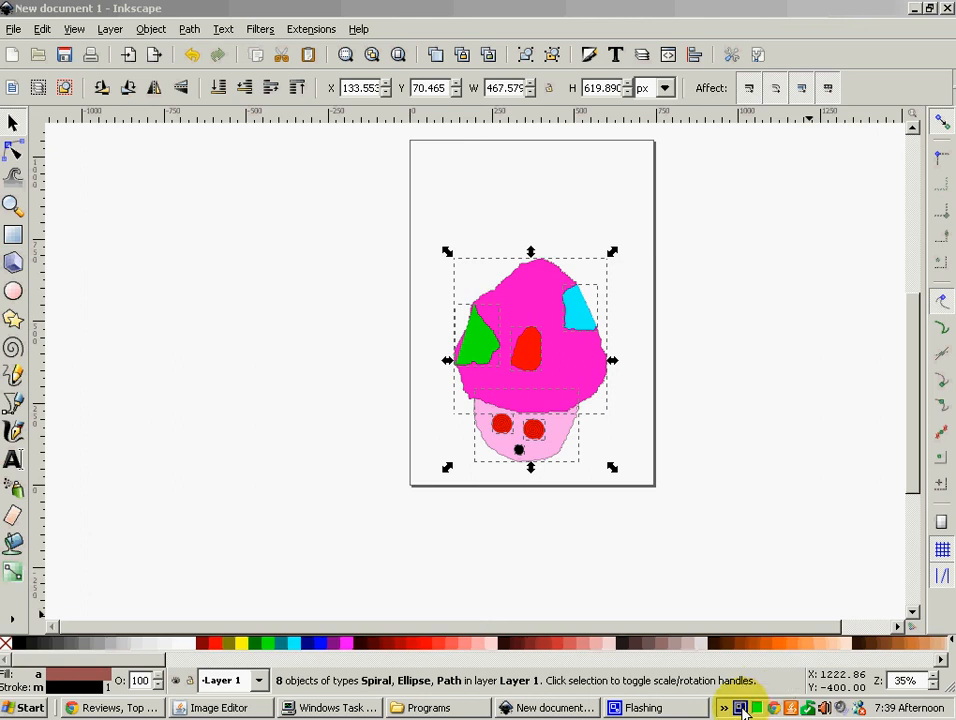
pyautogui.click(740, 708)
pyautogui.moveTo(951, 239); pyautogui.dragTo(740, 6)
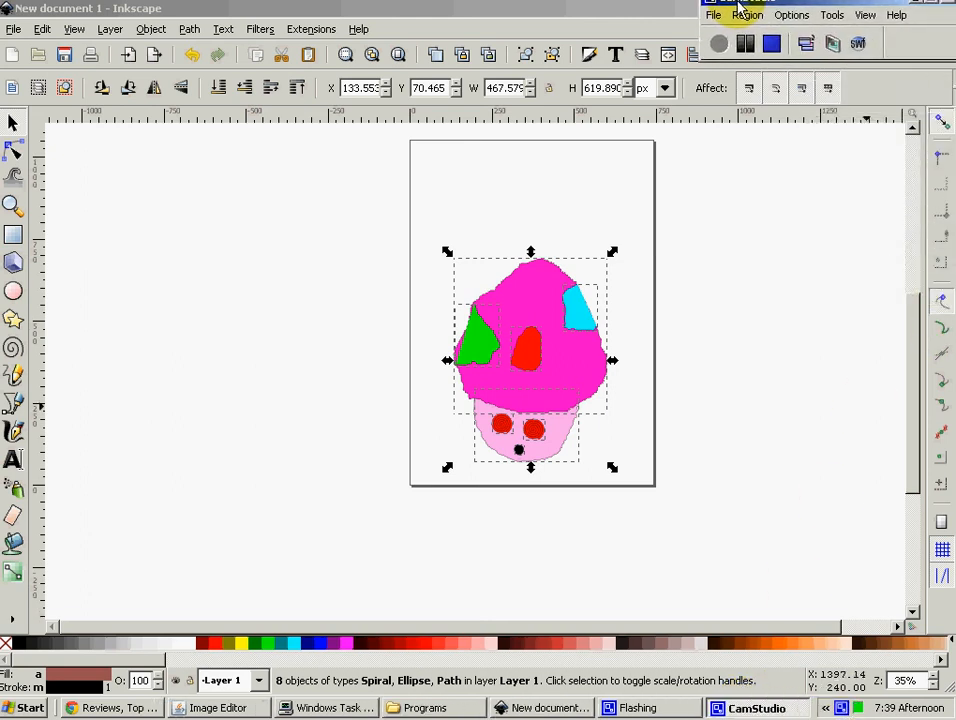